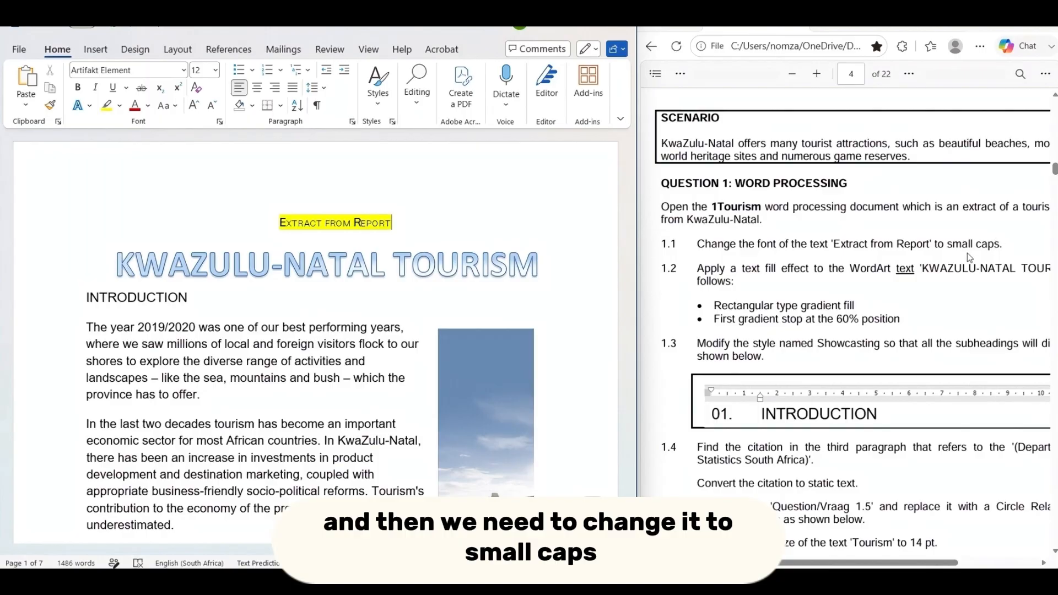
Apply the Small caps font effect to the text "Extract from Report" above the title.
{"action": "left_click", "coordinate": [223, 221]}
{"action": "left_click_drag", "start_coordinate": [398, 225], "coordinate": [259, 218]}
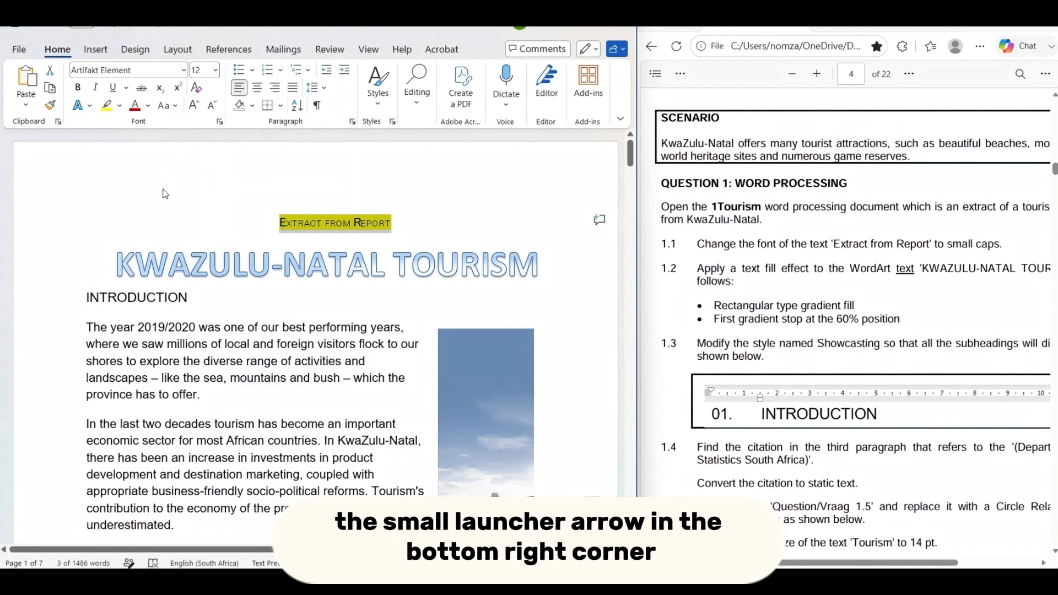
{"action": "key", "text": "ctrl+d"}
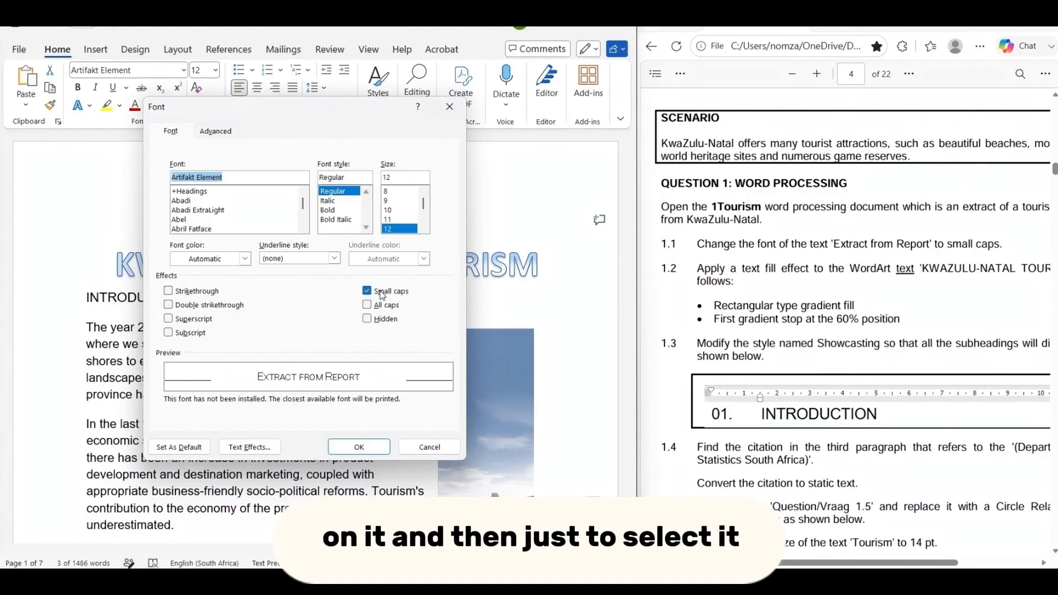
{"action": "left_click", "coordinate": [374, 451]}
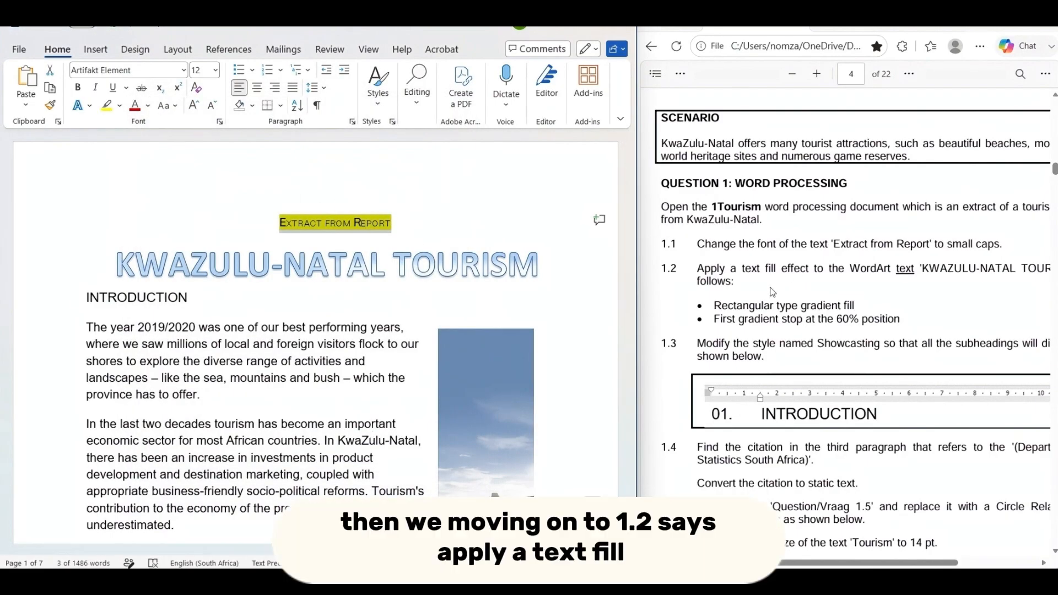
Read question 1.2 in the exam paper for the required text fill of the KWAZULU-NATAL TOURISM WordArt.
{"action": "scroll", "coordinate": [773, 292], "scroll_direction": "down", "scroll_amount": 1}
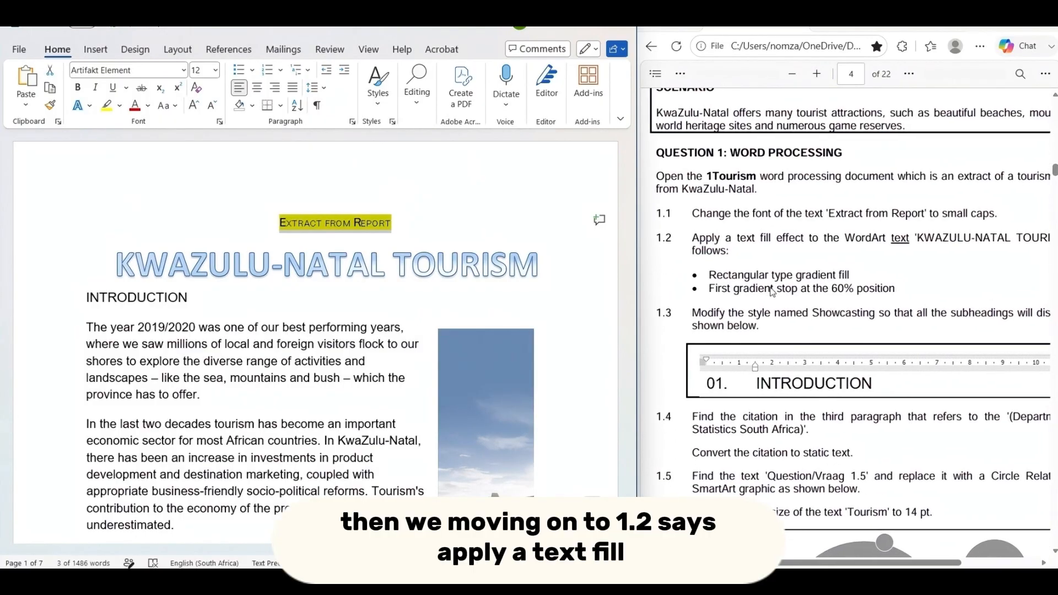
{"action": "scroll", "coordinate": [773, 292], "scroll_direction": "right", "scroll_amount": 1}
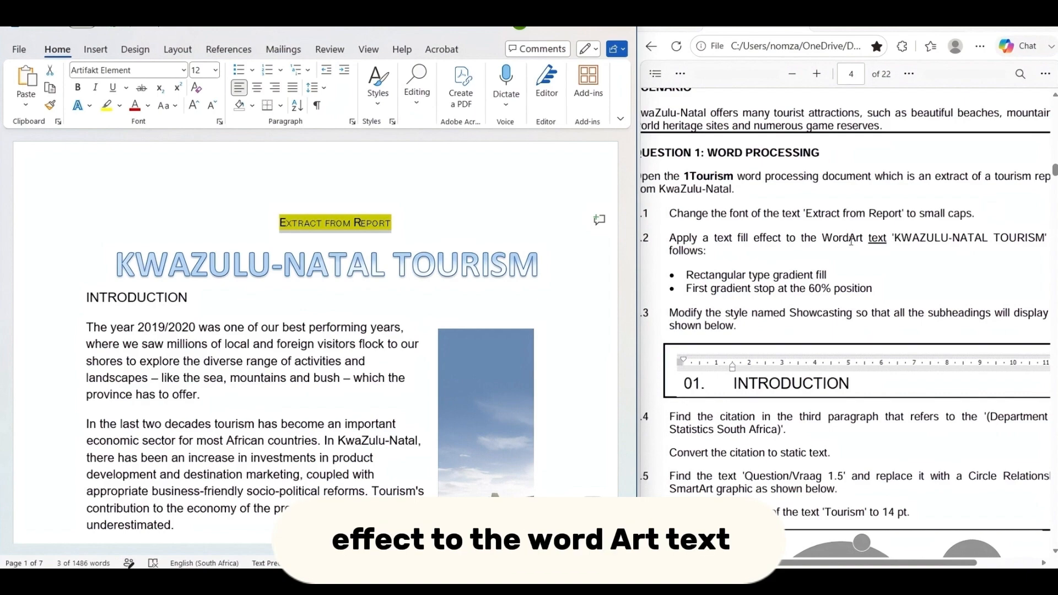
{"action": "scroll", "coordinate": [893, 238], "scroll_direction": "right", "scroll_amount": 1}
{"action": "scroll", "coordinate": [894, 238], "scroll_direction": "right", "scroll_amount": 2}
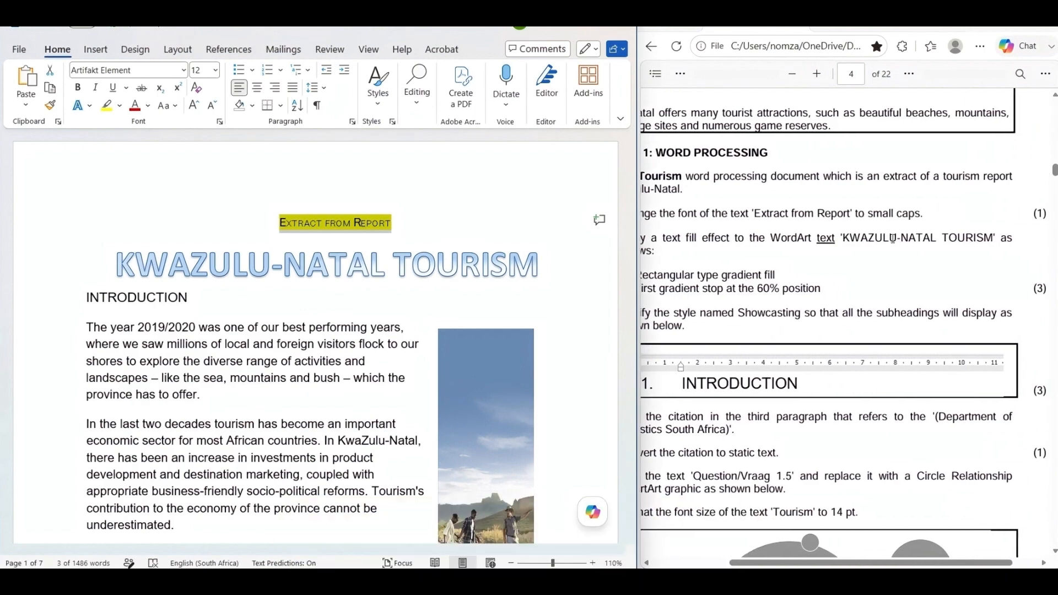
{"action": "scroll", "coordinate": [894, 238], "scroll_direction": "left", "scroll_amount": 4}
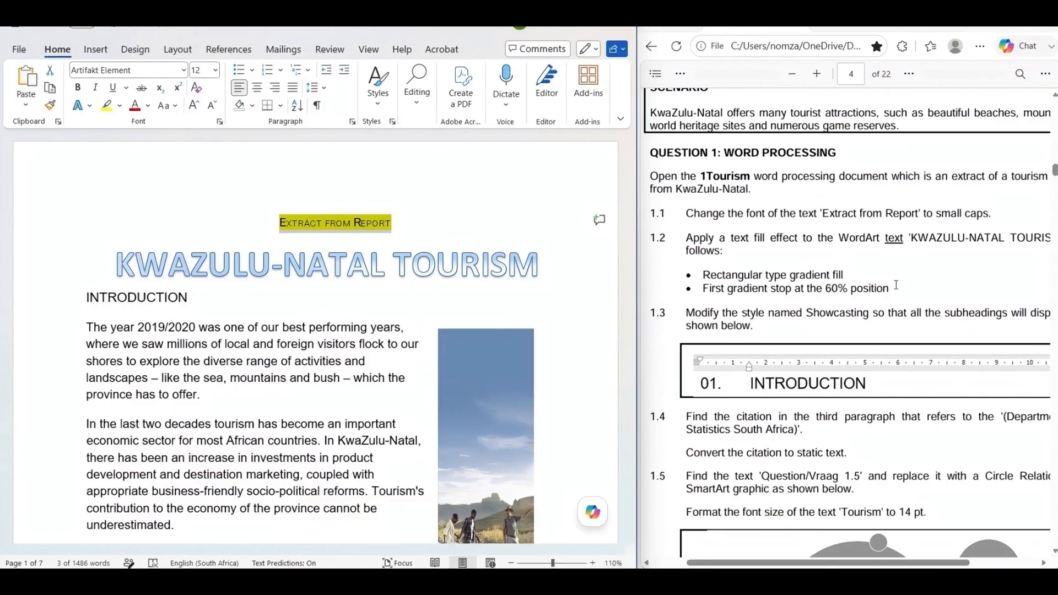
{"action": "scroll", "coordinate": [896, 285], "scroll_direction": "right", "scroll_amount": 2}
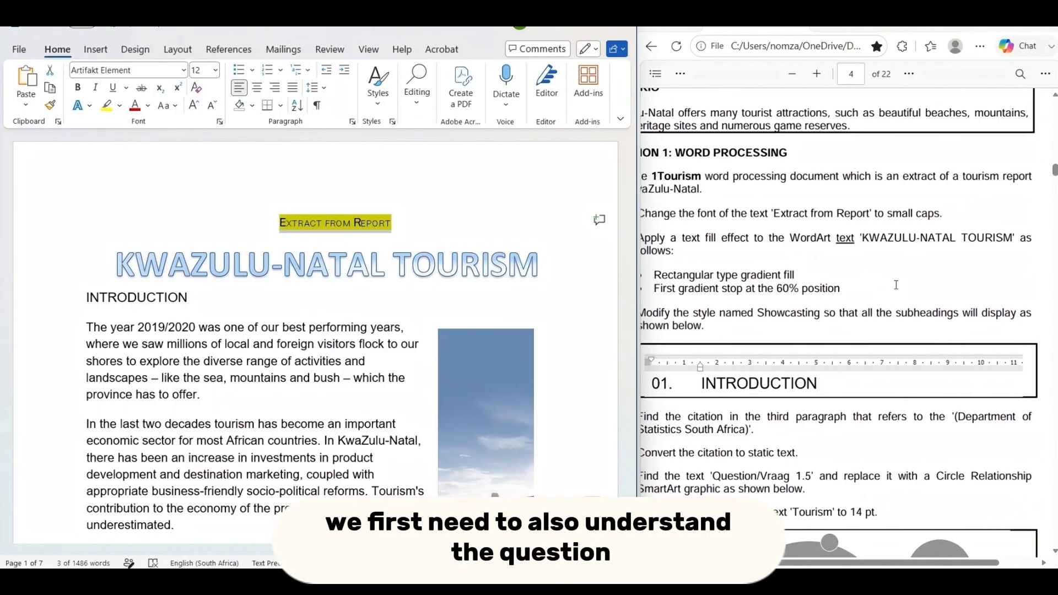
{"action": "scroll", "coordinate": [896, 285], "scroll_direction": "right", "scroll_amount": 2}
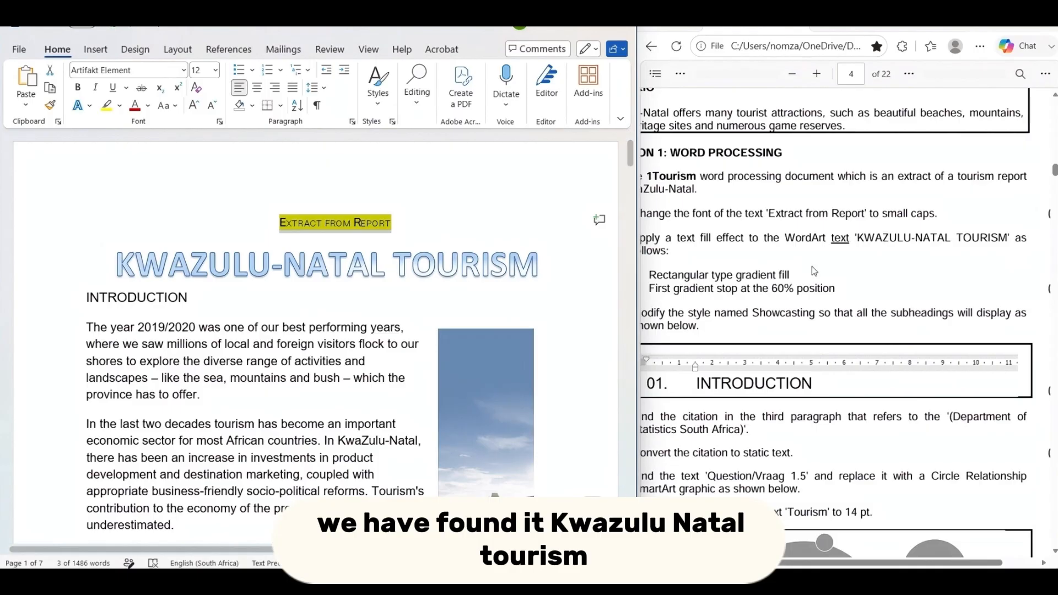
{"action": "scroll", "coordinate": [811, 266], "scroll_direction": "left", "scroll_amount": 1}
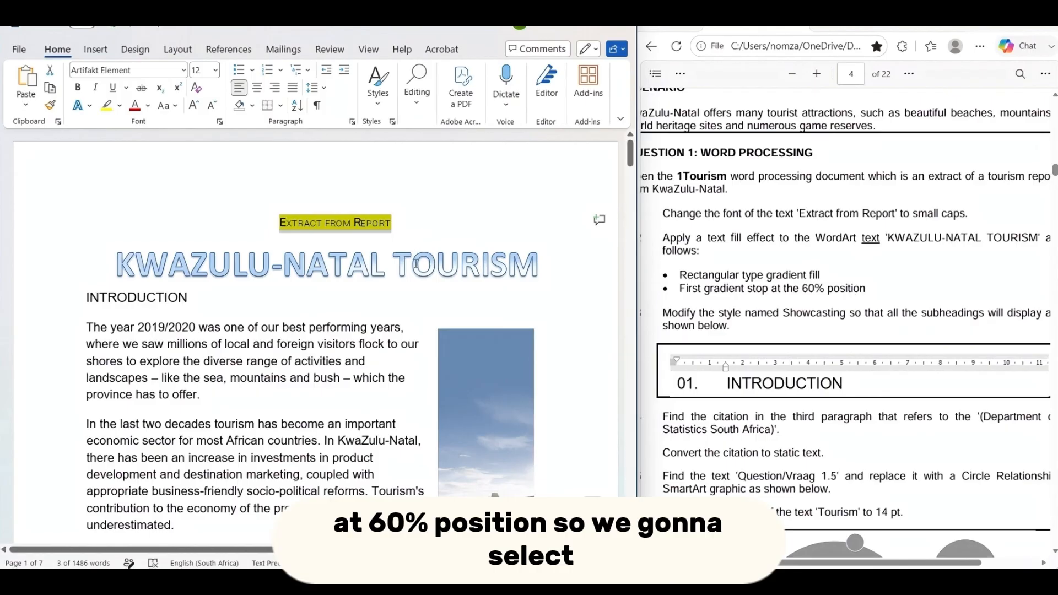
Give the KWAZULU-NATAL TOURISM WordArt text a gradient fill of the Rectangular type.
{"action": "left_click", "coordinate": [414, 261]}
{"action": "left_click", "coordinate": [401, 238]}
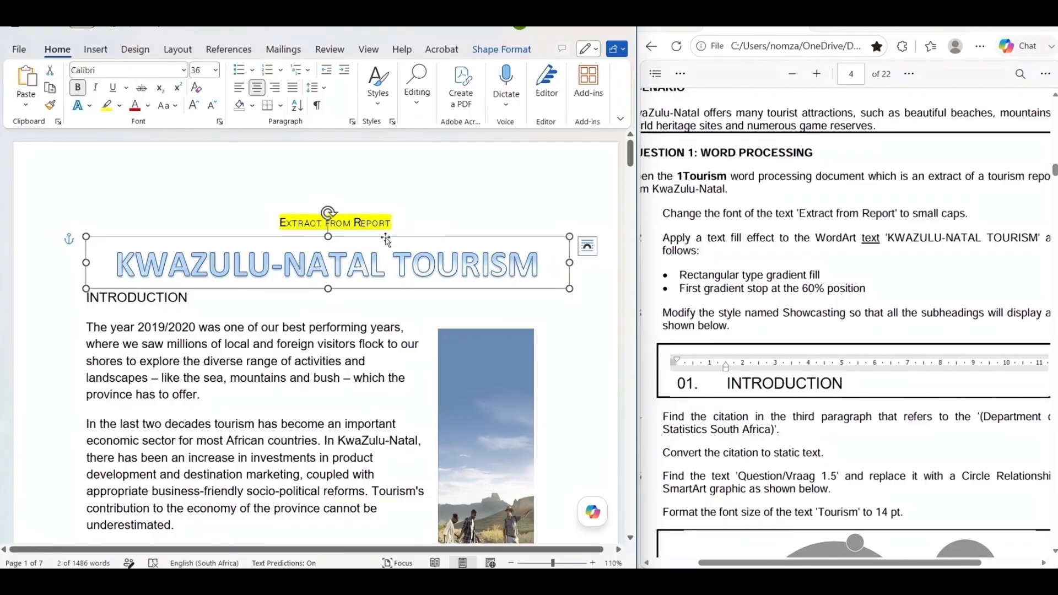
{"action": "left_click", "coordinate": [510, 52]}
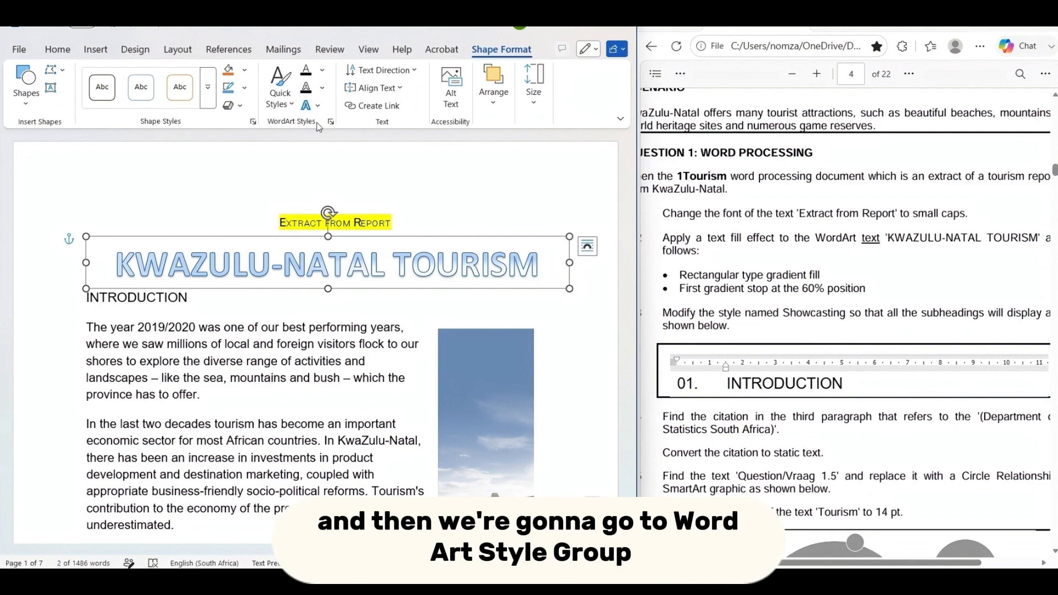
{"action": "left_click", "coordinate": [324, 73]}
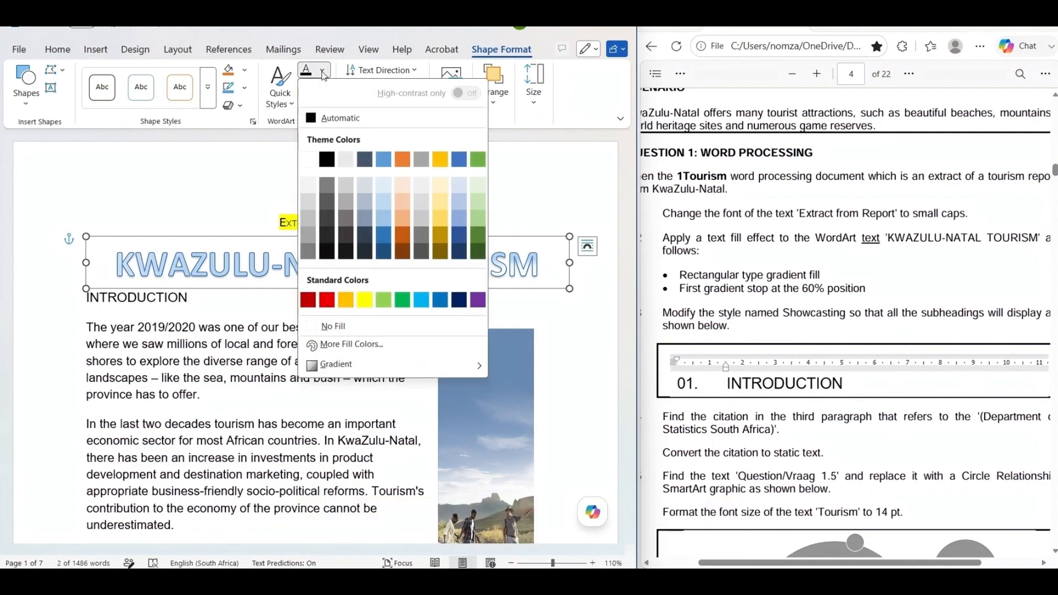
{"action": "mouse_move", "coordinate": [375, 365]}
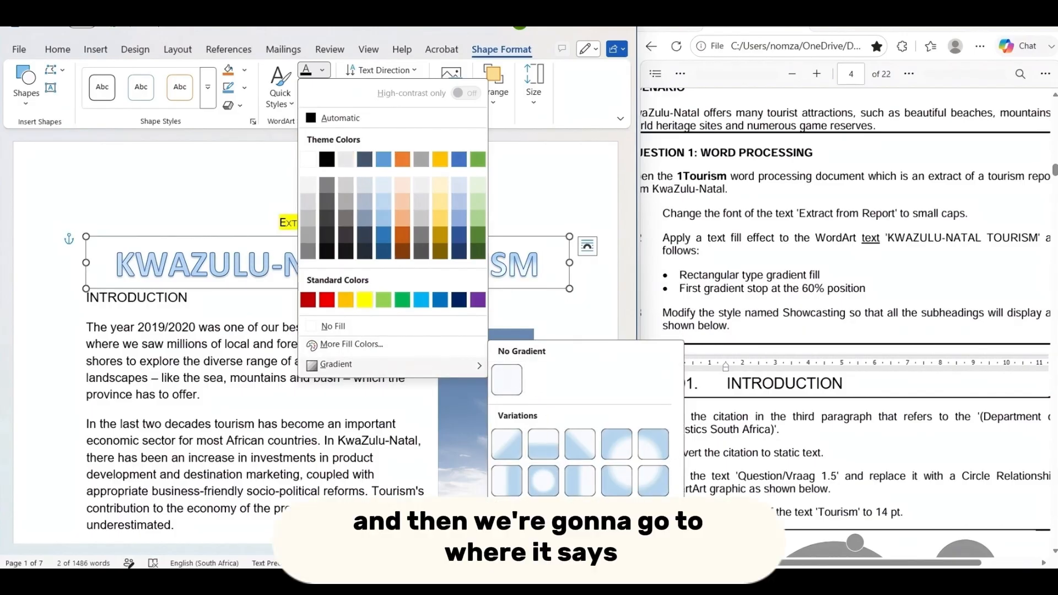
{"action": "left_click", "coordinate": [565, 557]}
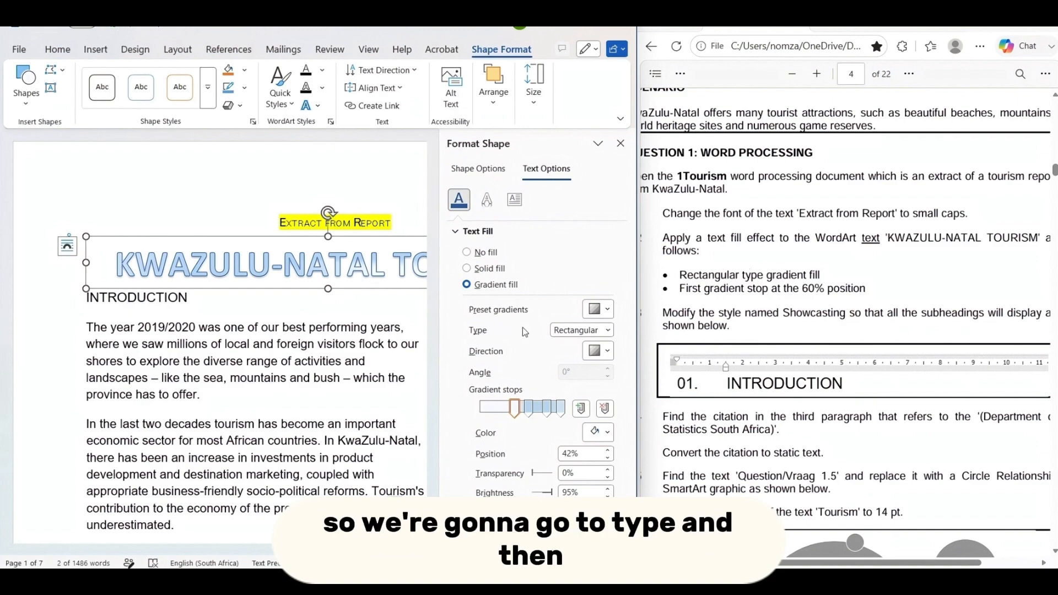
{"action": "left_click", "coordinate": [608, 331]}
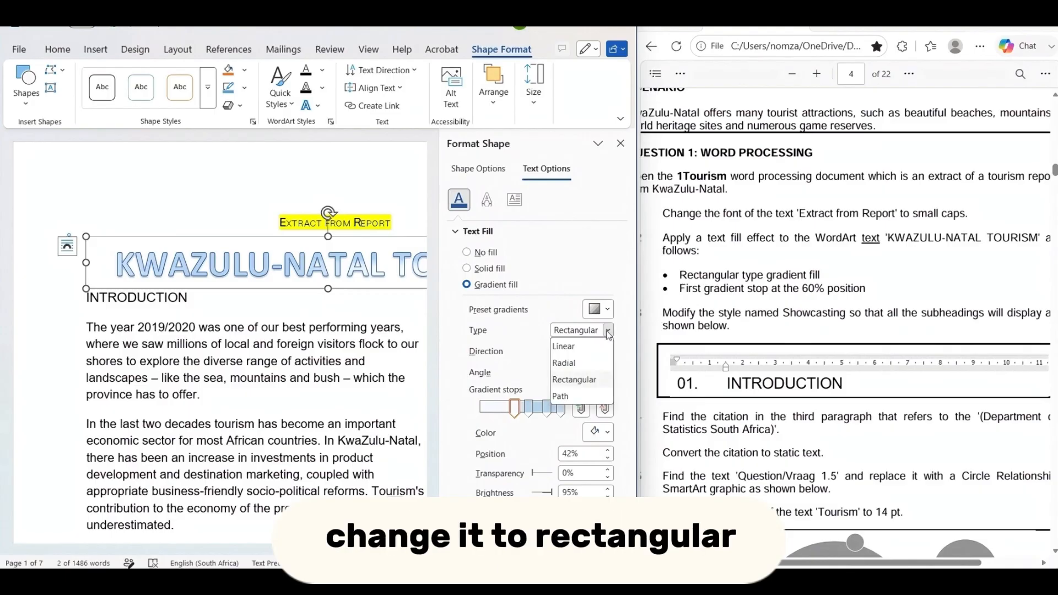
{"action": "left_click", "coordinate": [574, 380]}
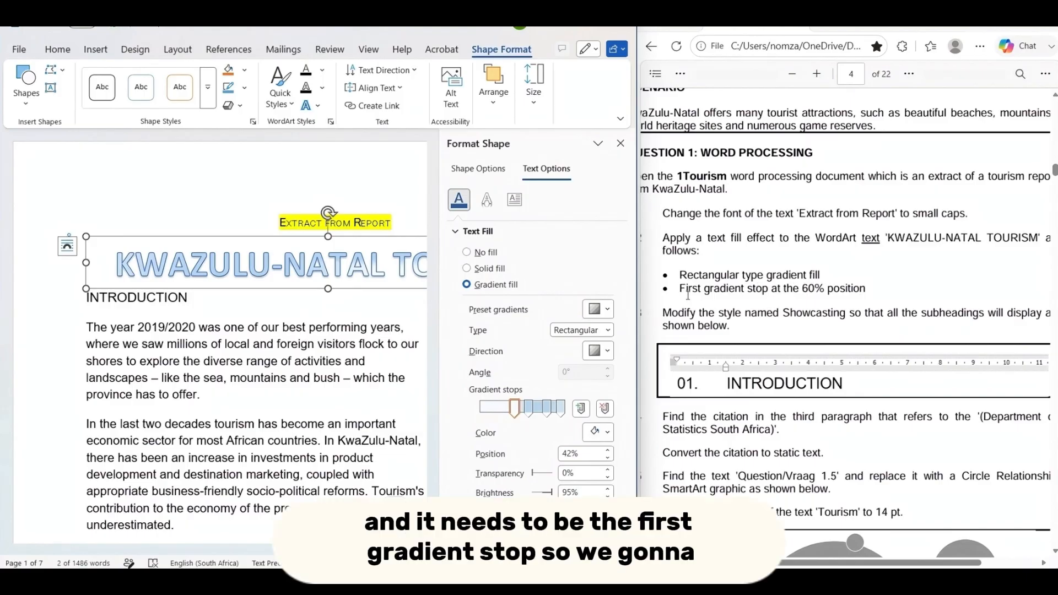
Set the position of the first gradient stop in the WordArt text fill to 60% and close the shape formatting options.
{"action": "left_click", "coordinate": [515, 409]}
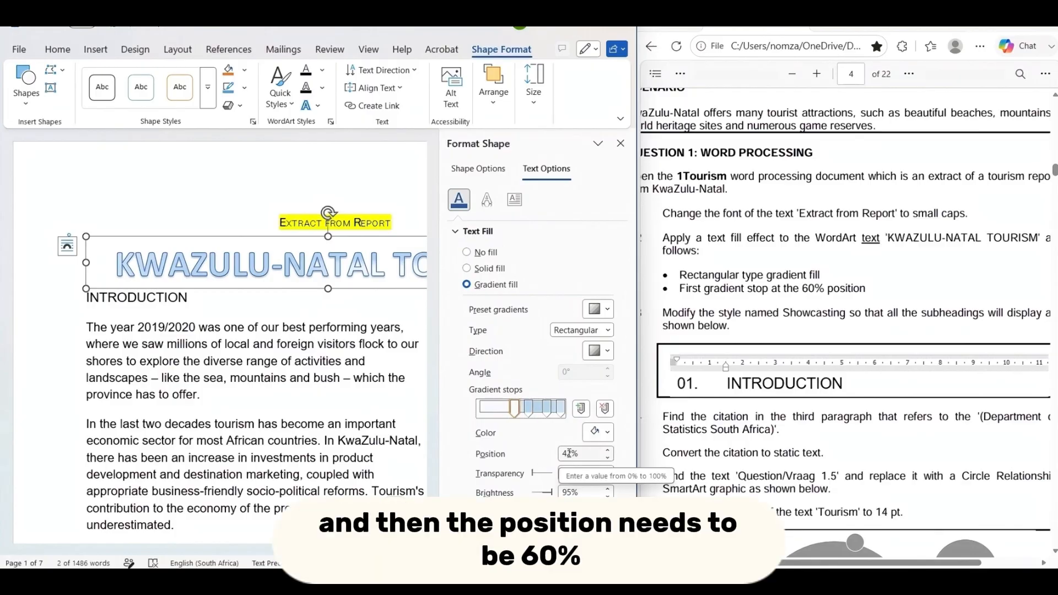
{"action": "left_click", "coordinate": [569, 453]}
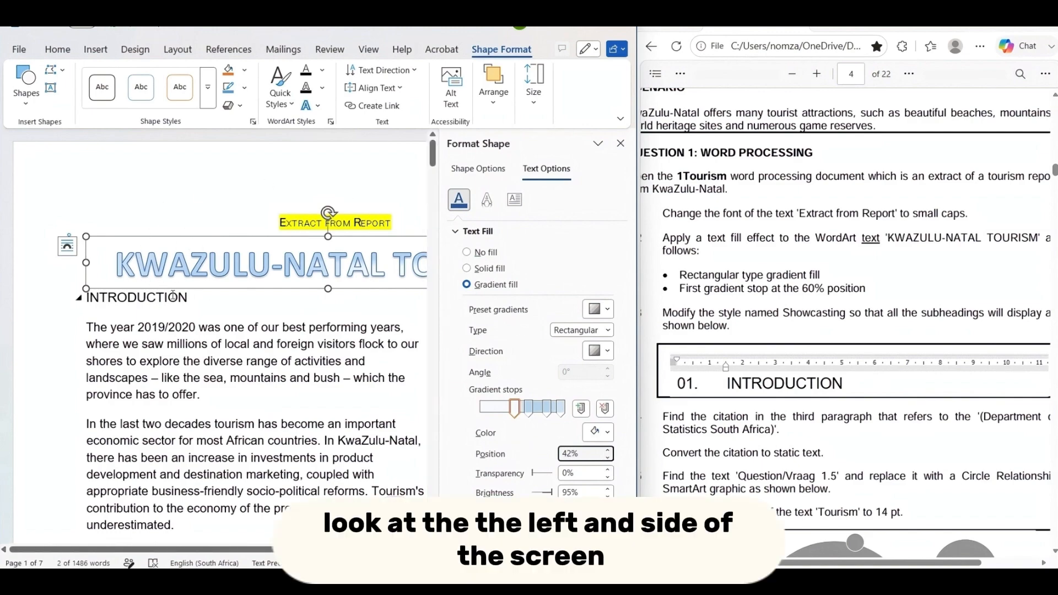
{"action": "key", "text": "BackSpace"}
{"action": "key", "text": "BackSpace"}
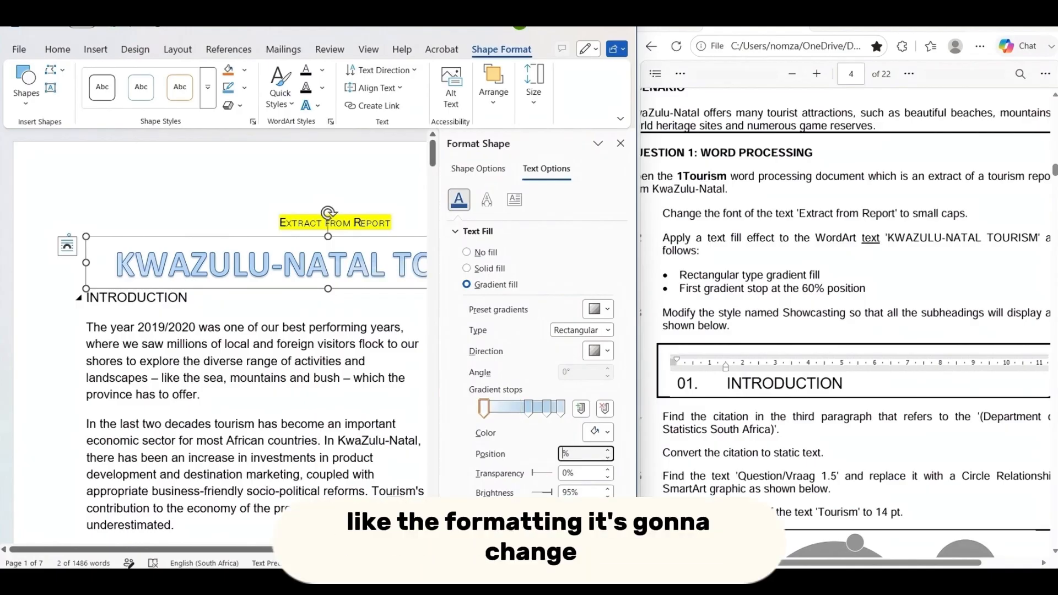
{"action": "type", "text": "60"}
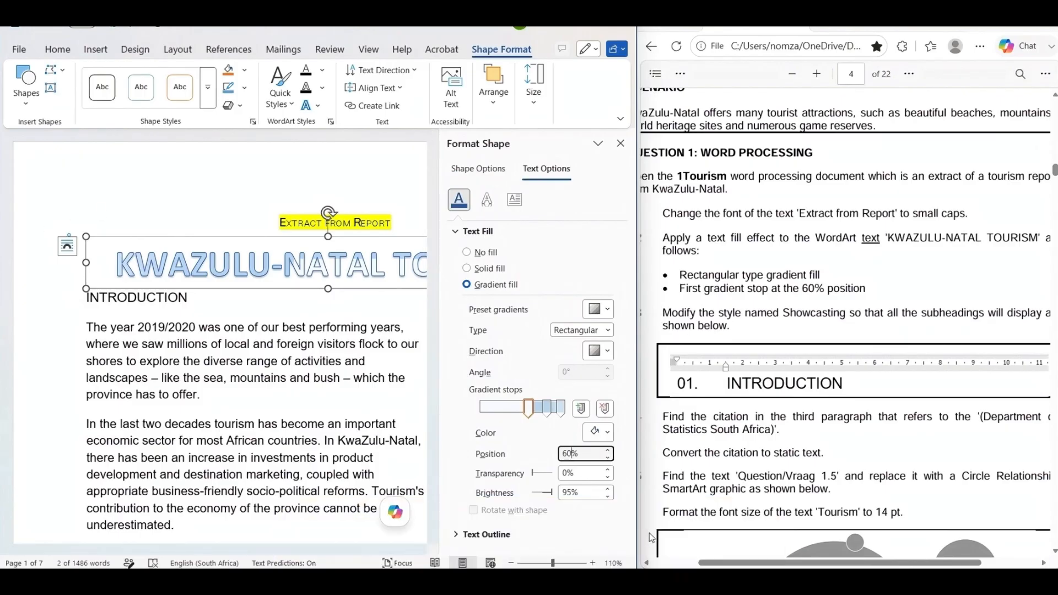
{"action": "left_click", "coordinate": [621, 144]}
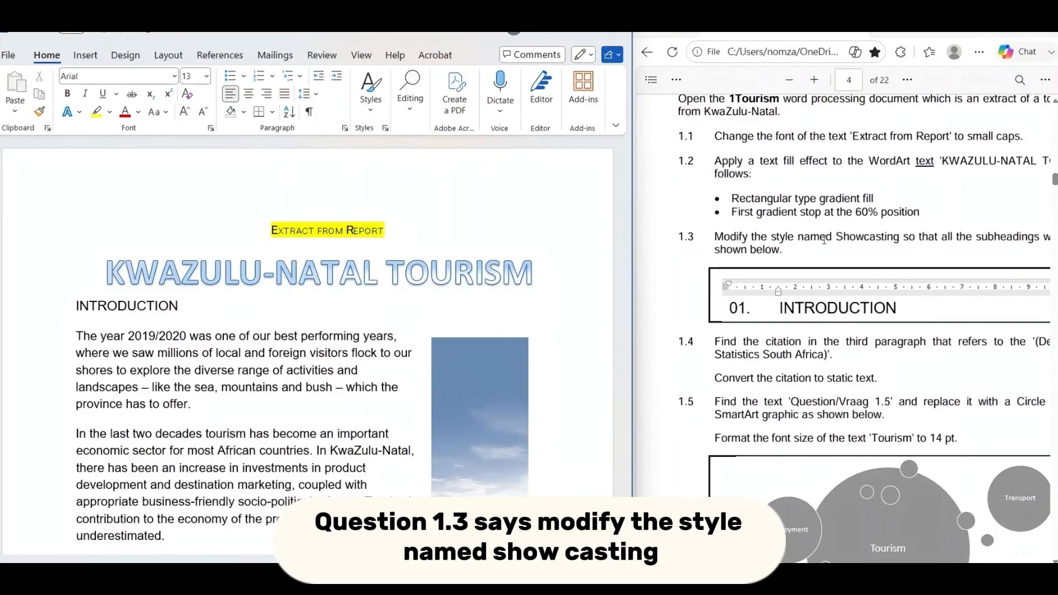
Check question 1.3 in the exam paper, select the INTRODUCTION subheading and open its Showcasting style for modification.
{"action": "scroll", "coordinate": [885, 240], "scroll_direction": "right", "scroll_amount": 3}
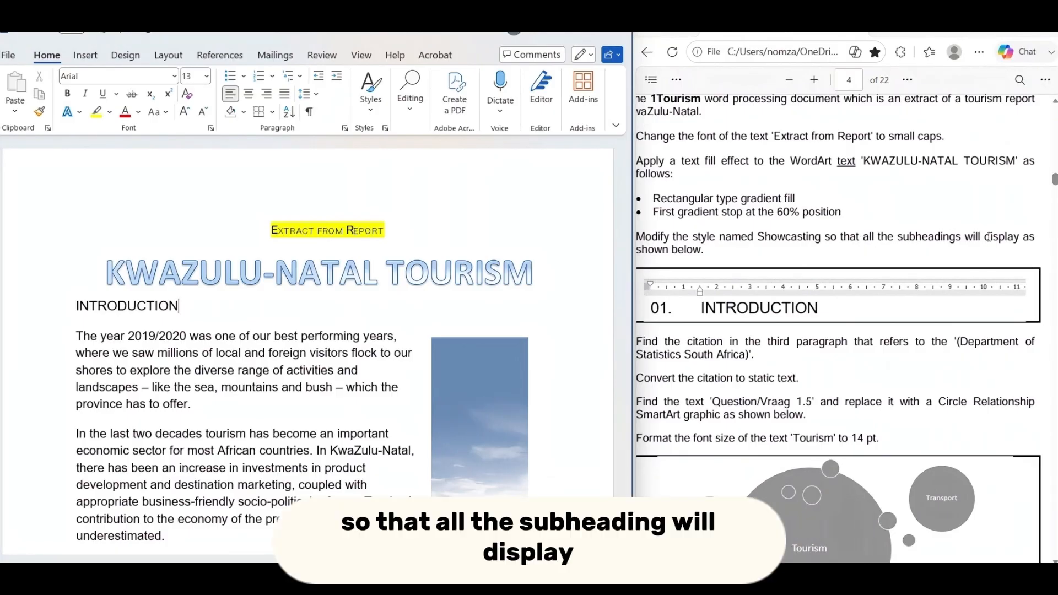
{"action": "scroll", "coordinate": [919, 254], "scroll_direction": "left", "scroll_amount": 4}
{"action": "scroll", "coordinate": [918, 253], "scroll_direction": "right", "scroll_amount": 3}
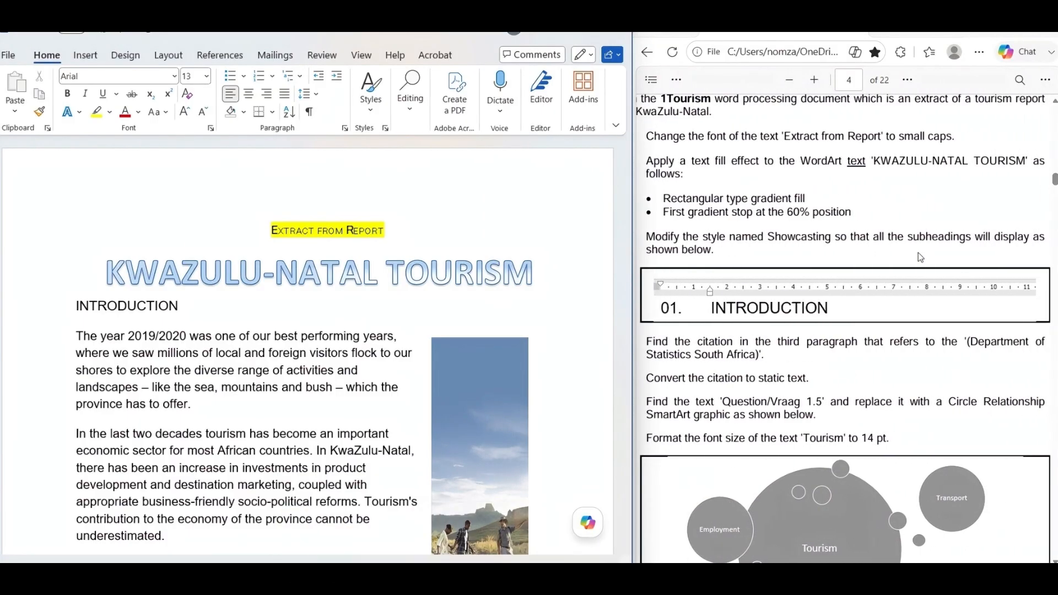
{"action": "scroll", "coordinate": [918, 253], "scroll_direction": "left", "scroll_amount": 3}
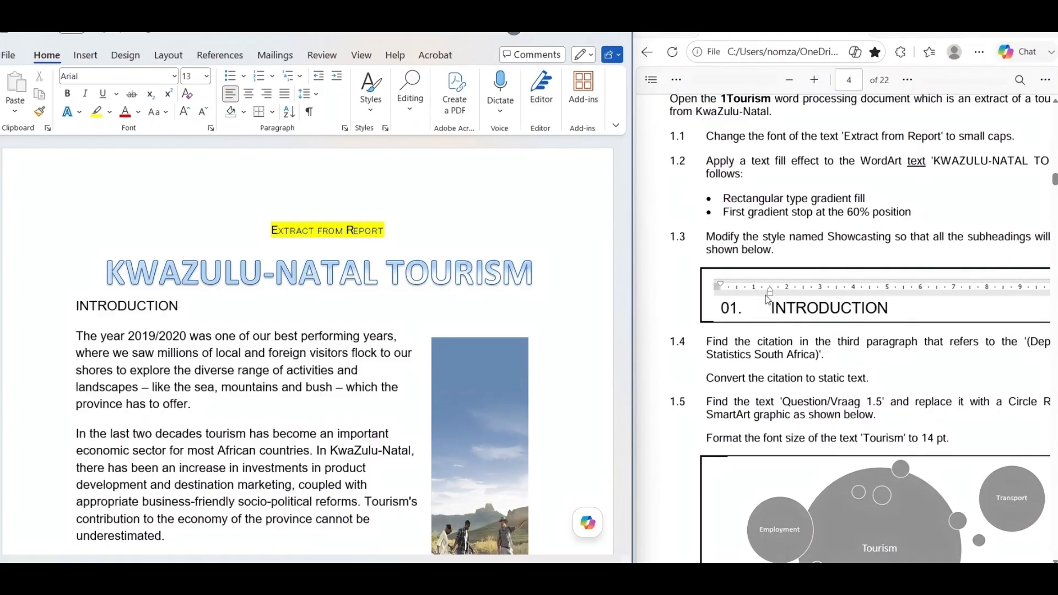
{"action": "left_click", "coordinate": [178, 308]}
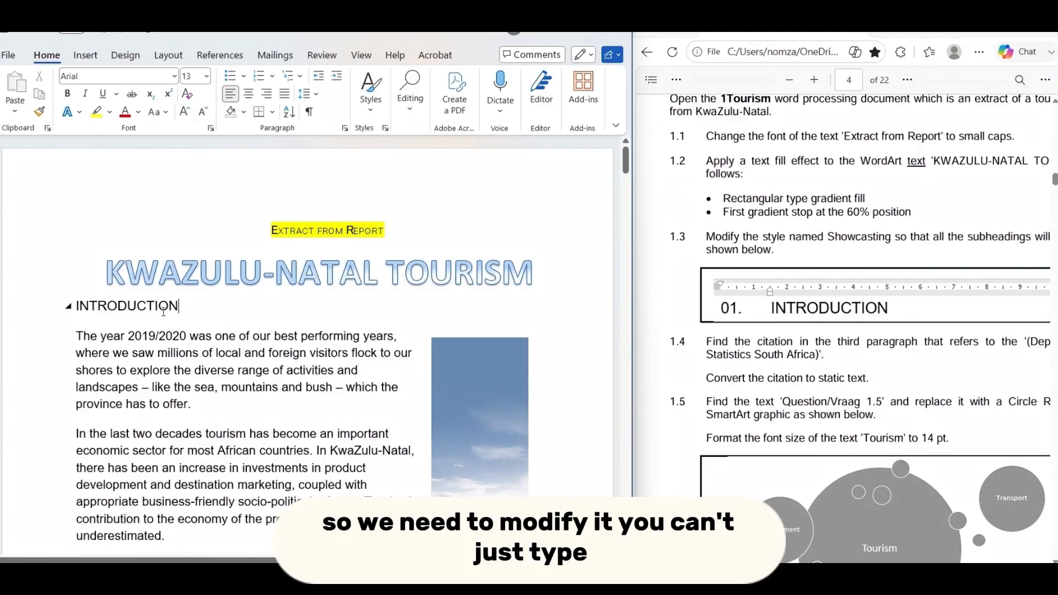
{"action": "left_click_drag", "start_coordinate": [186, 304], "coordinate": [74, 306]}
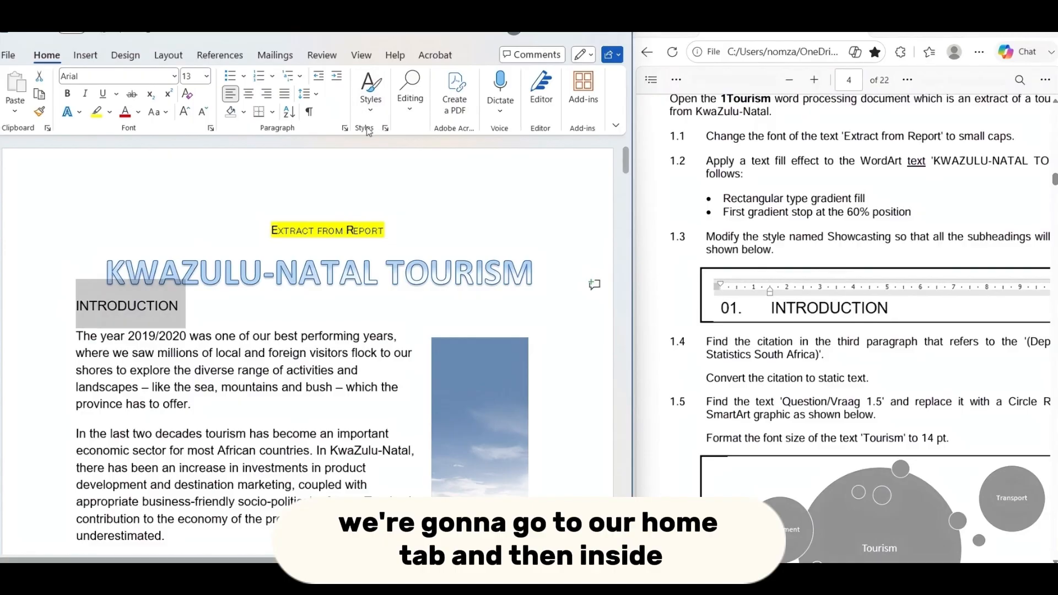
{"action": "left_click", "coordinate": [372, 110]}
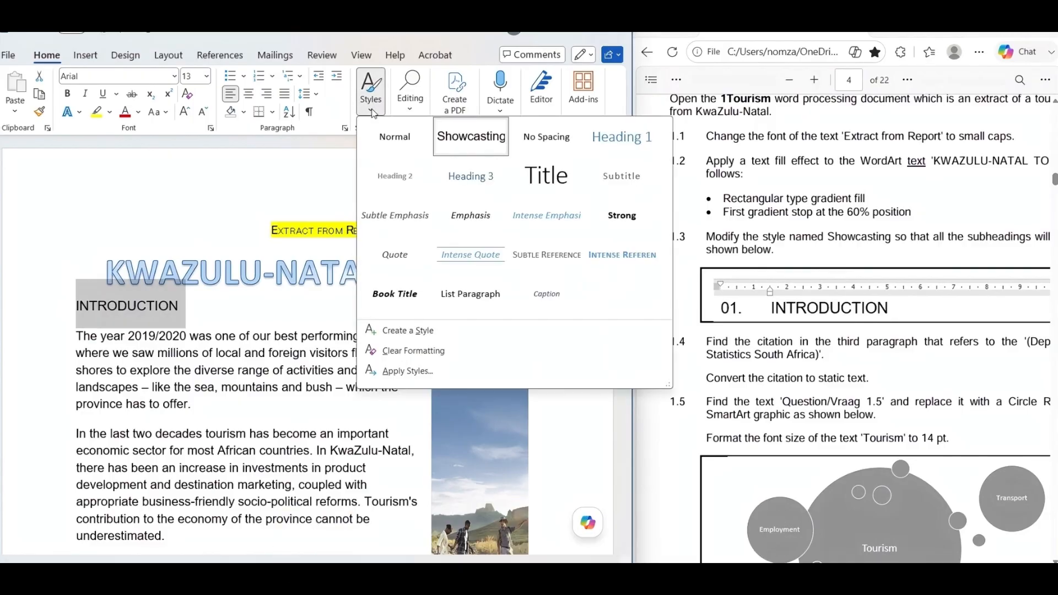
{"action": "right_click", "coordinate": [466, 144]}
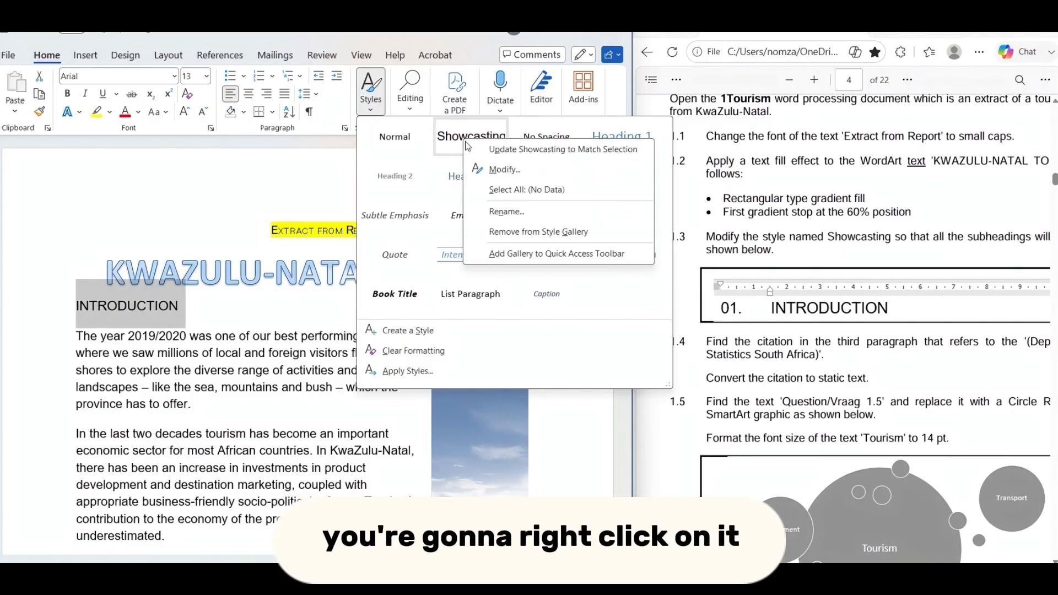
{"action": "left_click", "coordinate": [506, 170]}
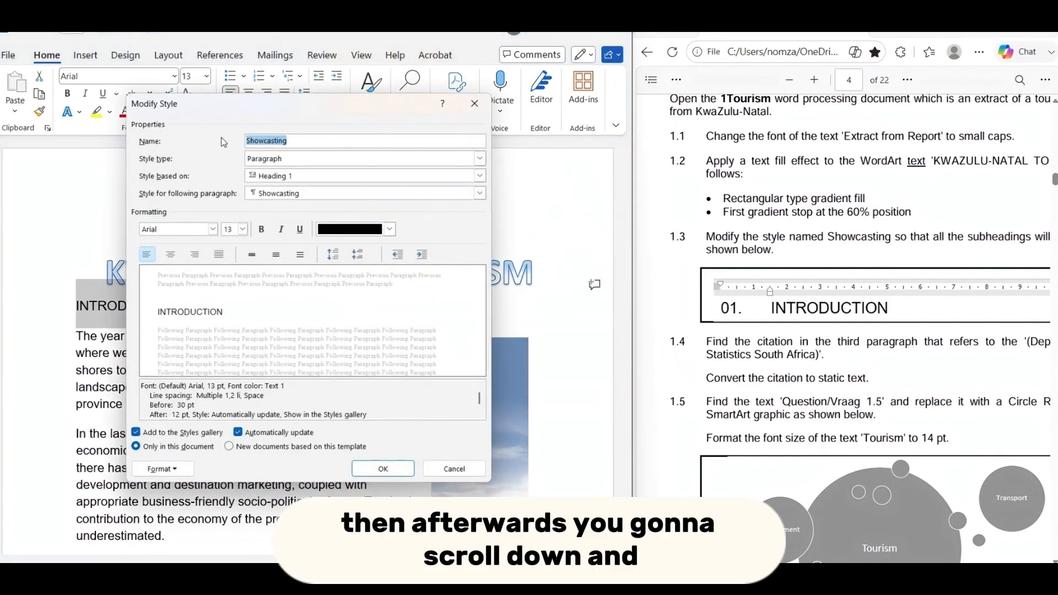
Add numbering to the Showcasting style with a new number format using the 01, 02, 03, … number style followed by a full stop.
{"action": "left_click", "coordinate": [168, 471]}
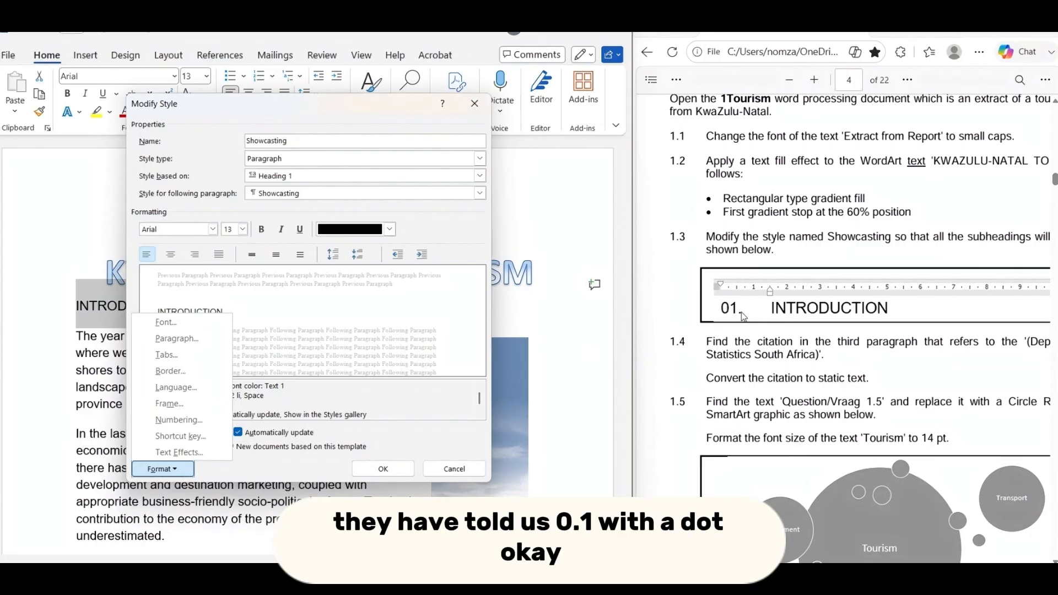
{"action": "left_click", "coordinate": [163, 423]}
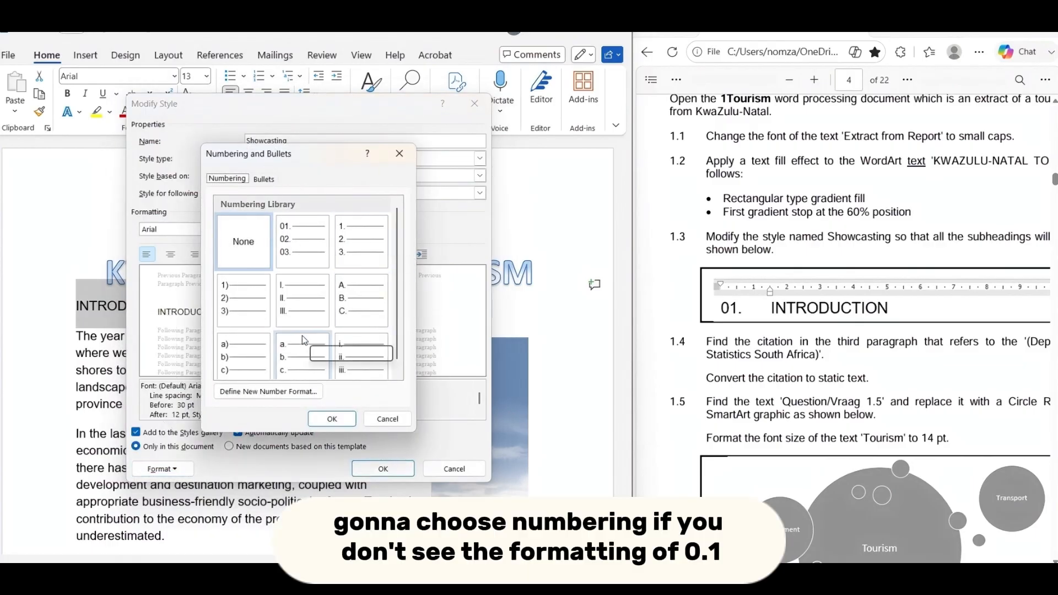
{"action": "left_click", "coordinate": [300, 243]}
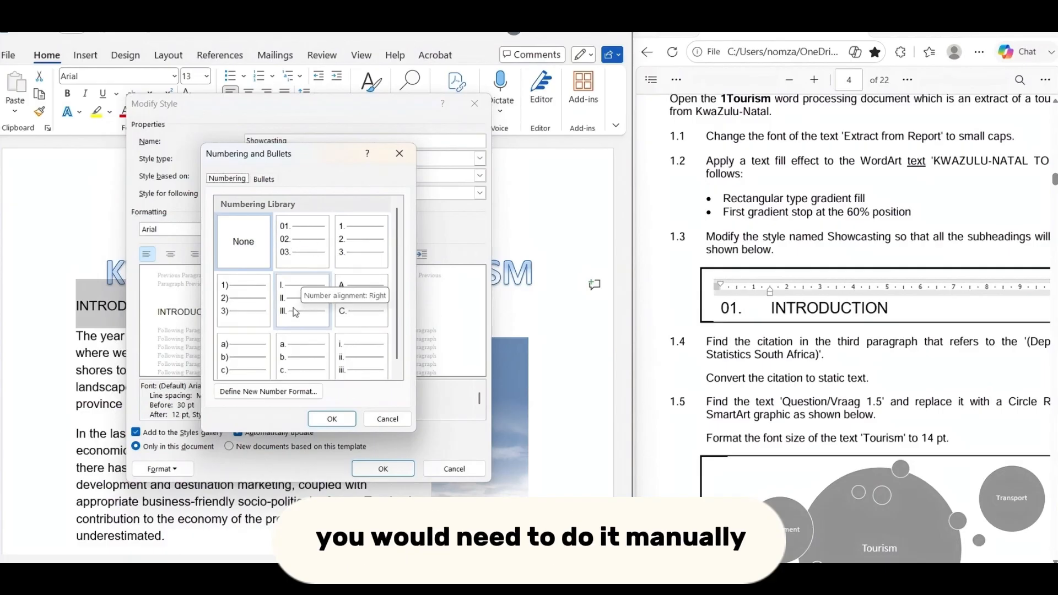
{"action": "left_click", "coordinate": [255, 392]}
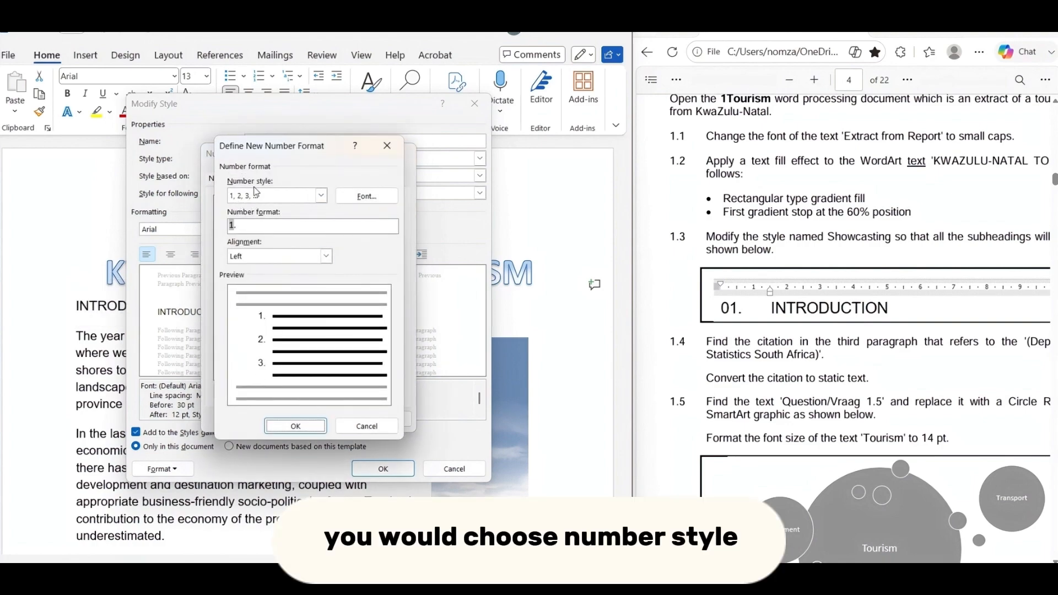
{"action": "left_click", "coordinate": [320, 195]}
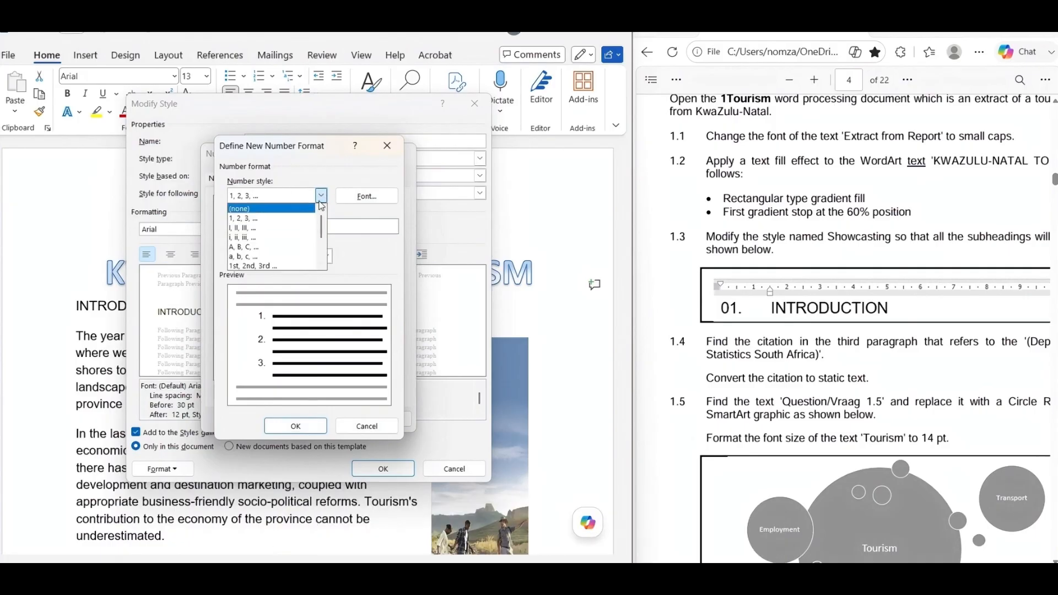
{"action": "scroll", "coordinate": [325, 267], "scroll_direction": "down", "scroll_amount": 4}
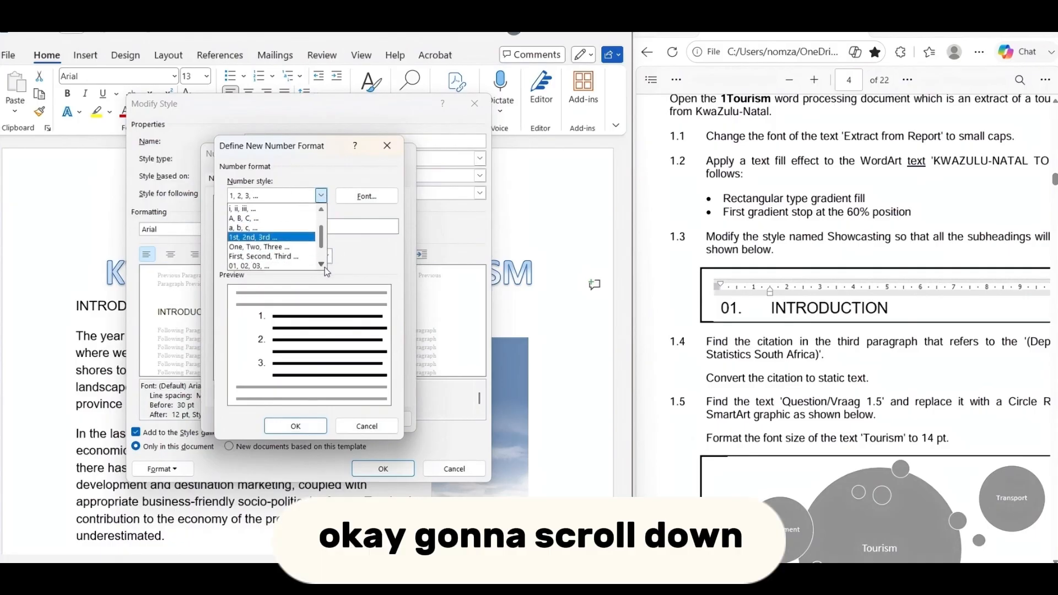
{"action": "left_click", "coordinate": [264, 259]}
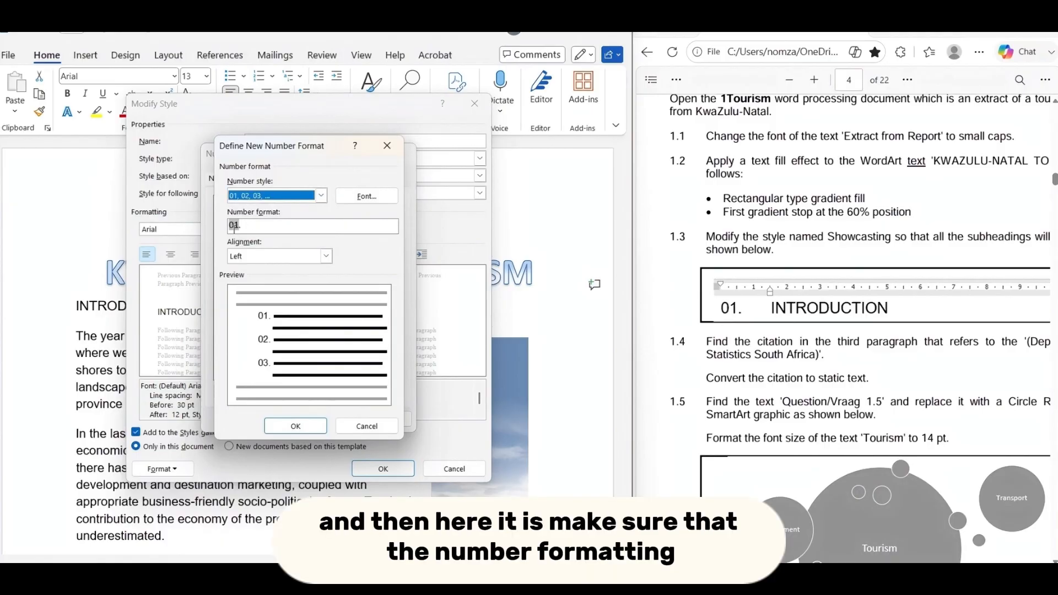
{"action": "left_click", "coordinate": [306, 426]}
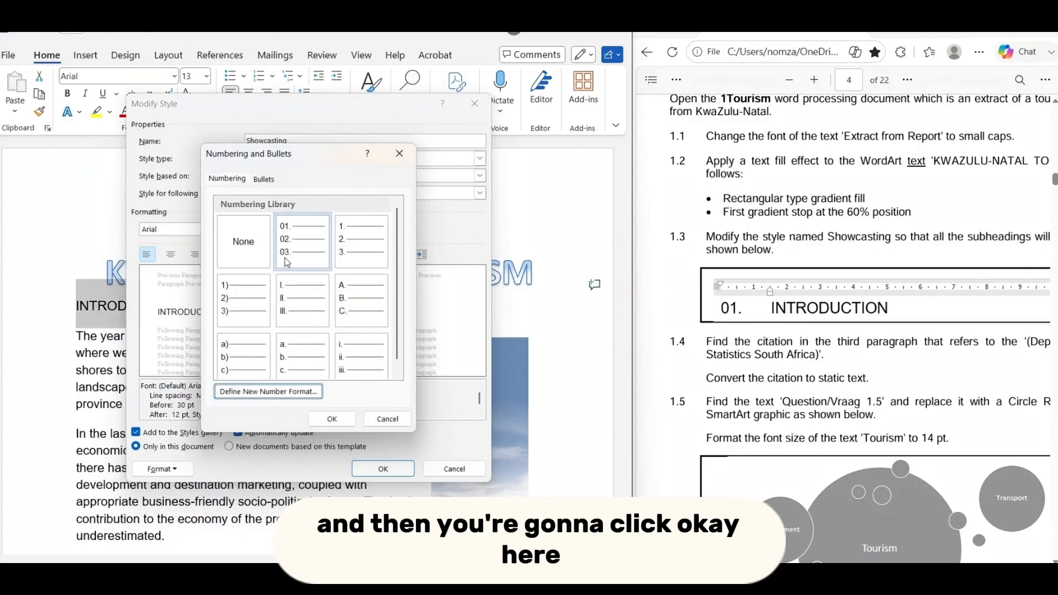
{"action": "left_click", "coordinate": [333, 421]}
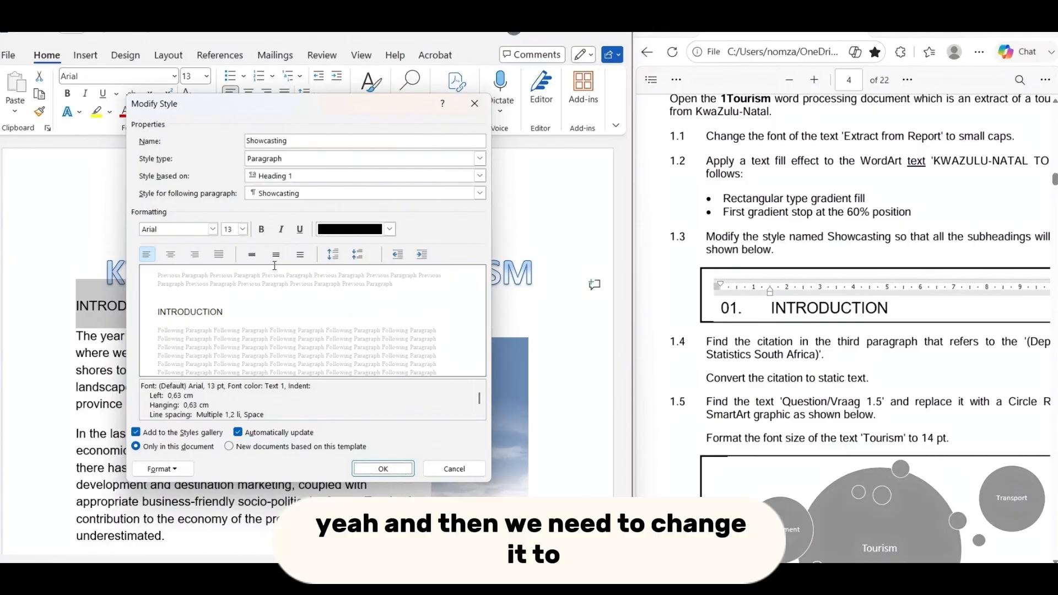
Apply the All caps font effect to the Showcasting style and save the modified style.
{"action": "left_click", "coordinate": [164, 469]}
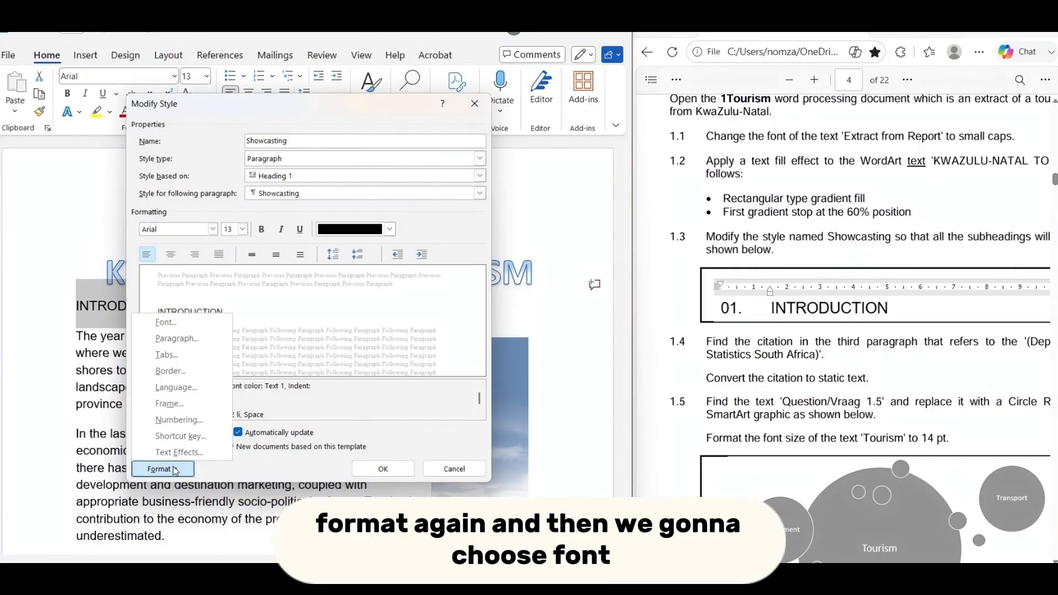
{"action": "left_click", "coordinate": [179, 321]}
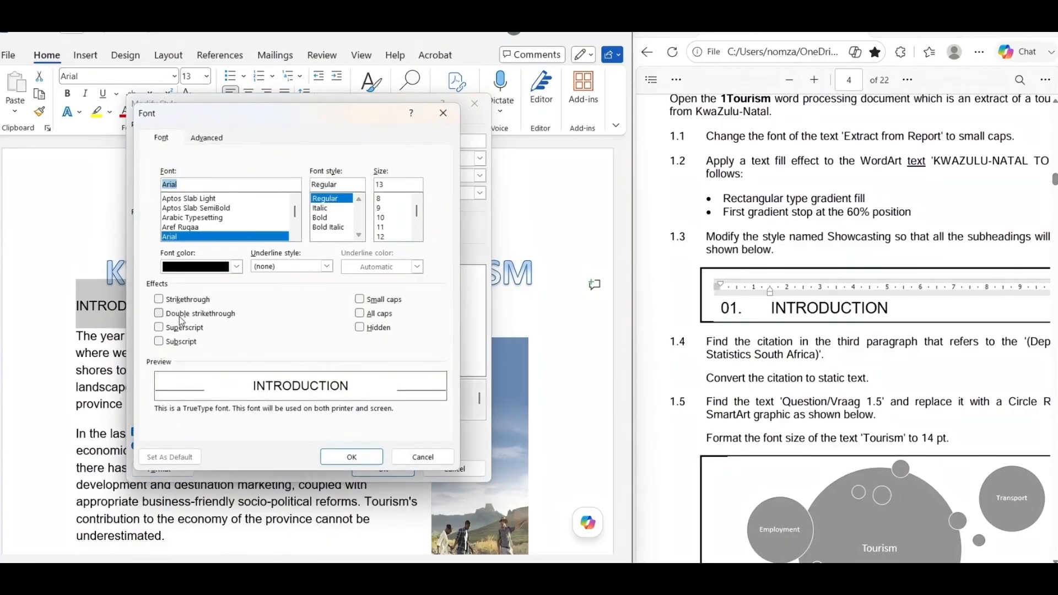
{"action": "left_click", "coordinate": [359, 314]}
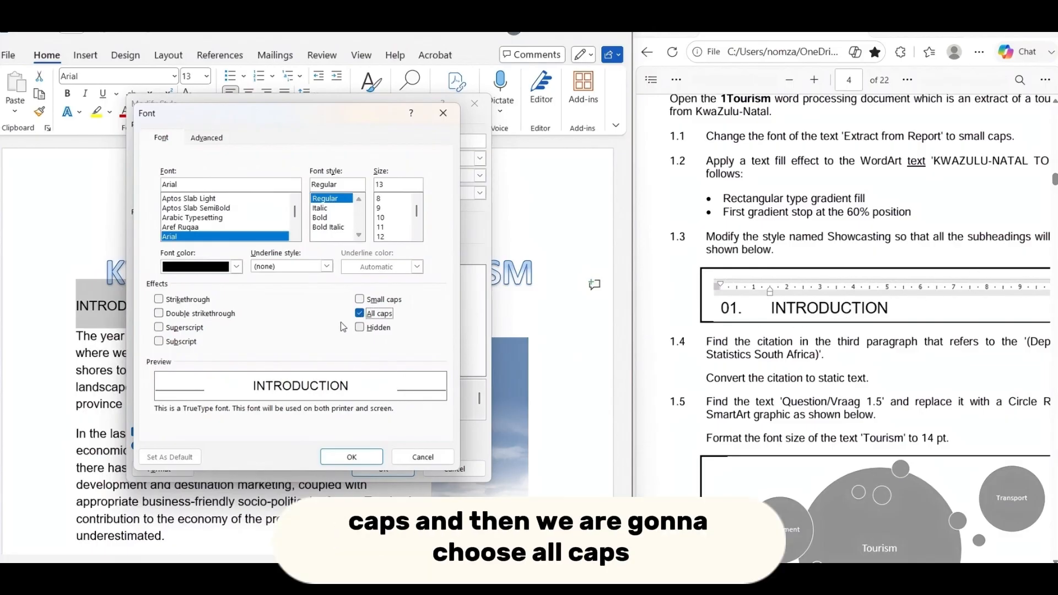
{"action": "left_click", "coordinate": [351, 457]}
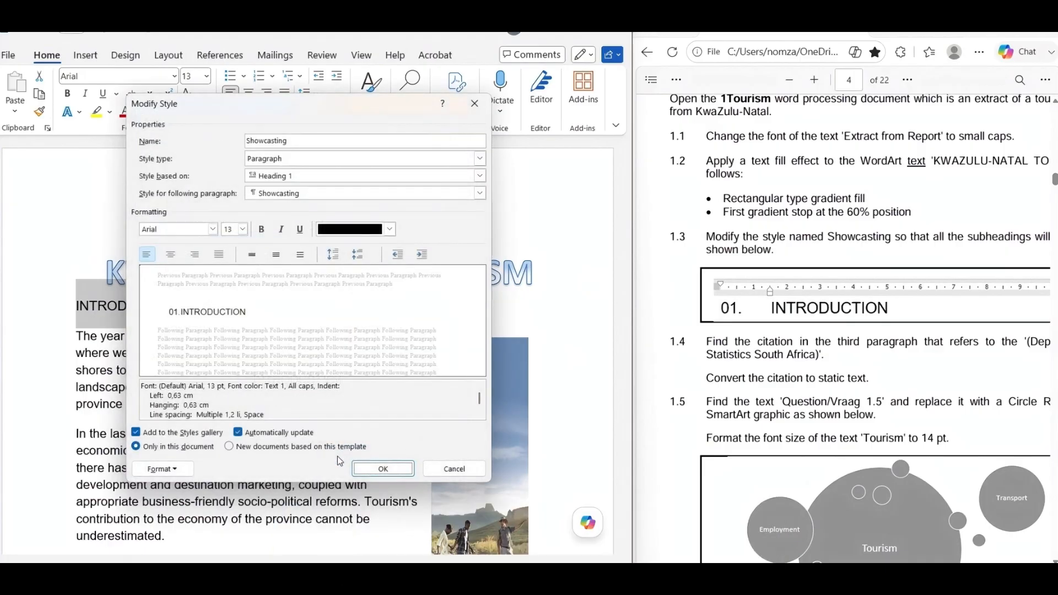
{"action": "left_click", "coordinate": [393, 471]}
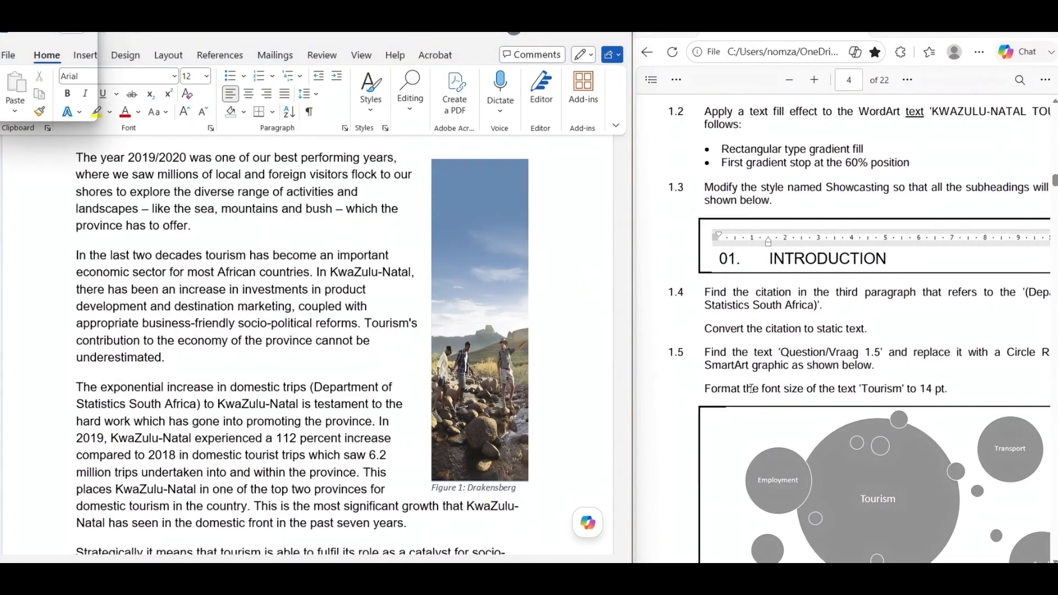
Check question 1.4 in the exam paper and convert the '(Department of Statistics South Africa)' citation in the third paragraph to static text.
{"action": "scroll", "coordinate": [751, 389], "scroll_direction": "right", "scroll_amount": 1}
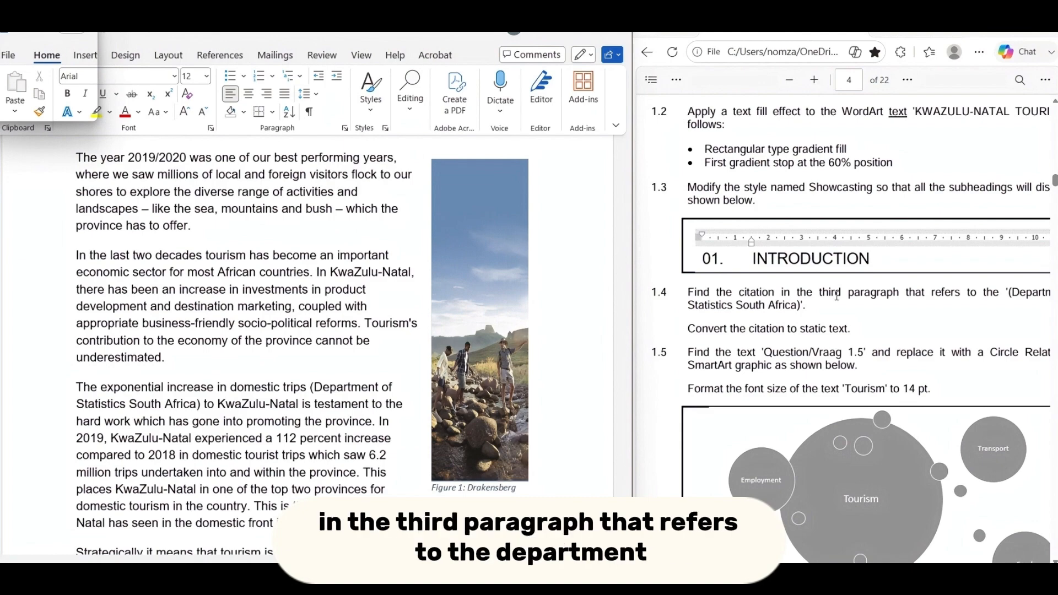
{"action": "scroll", "coordinate": [833, 296], "scroll_direction": "right", "scroll_amount": 2}
{"action": "scroll", "coordinate": [939, 294], "scroll_direction": "right", "scroll_amount": 2}
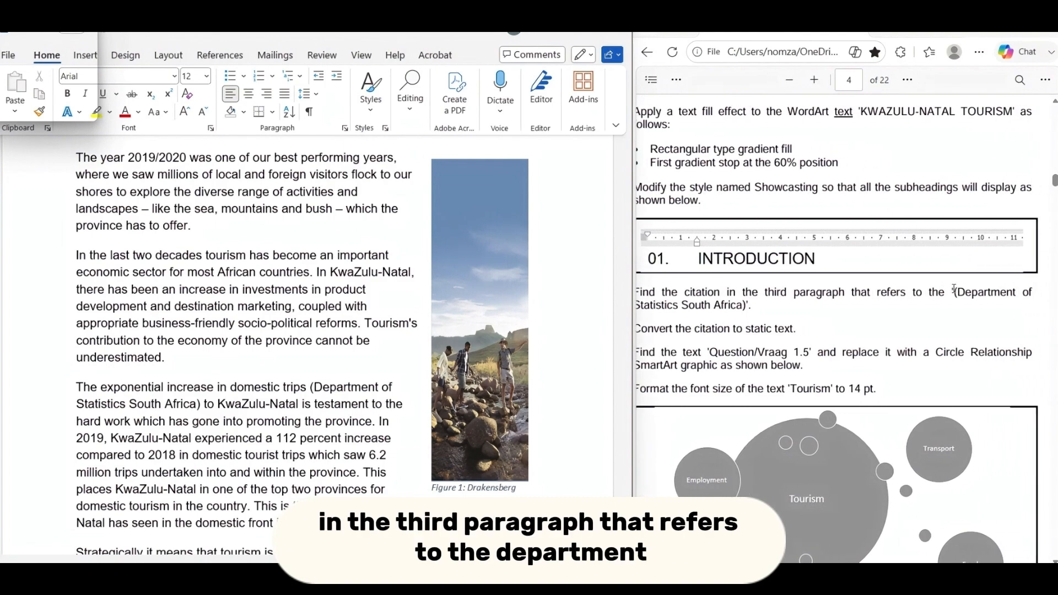
{"action": "scroll", "coordinate": [938, 294], "scroll_direction": "left", "scroll_amount": 3}
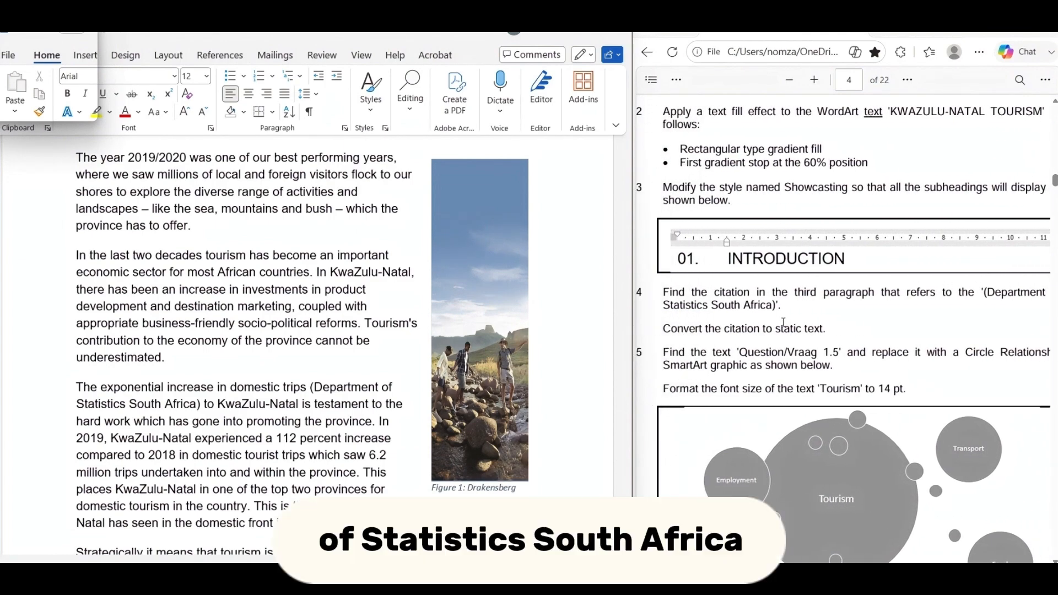
{"action": "scroll", "coordinate": [748, 314], "scroll_direction": "left", "scroll_amount": 1}
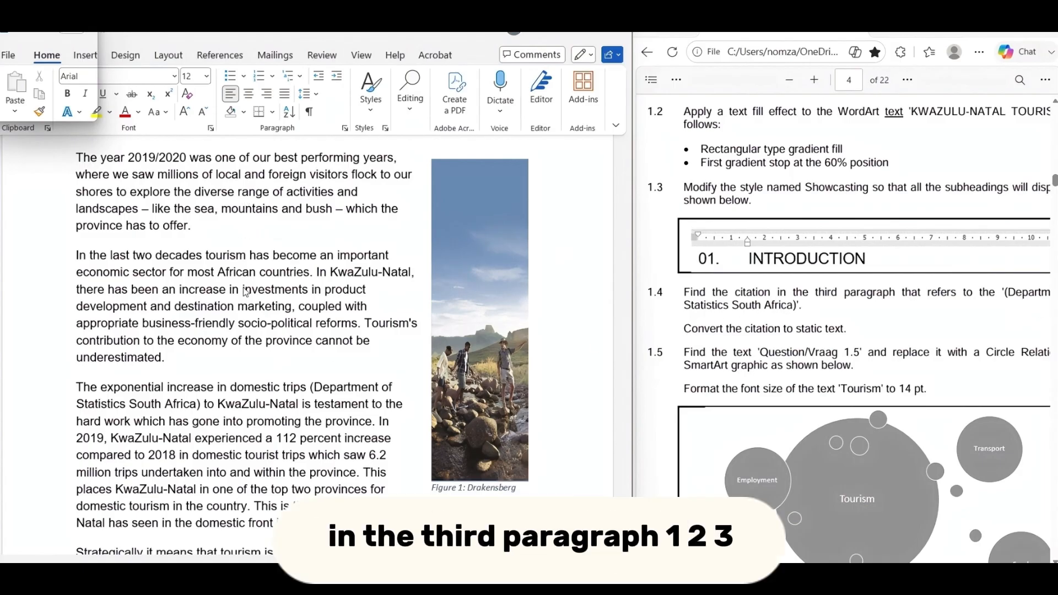
{"action": "scroll", "coordinate": [252, 465], "scroll_direction": "down", "scroll_amount": 2}
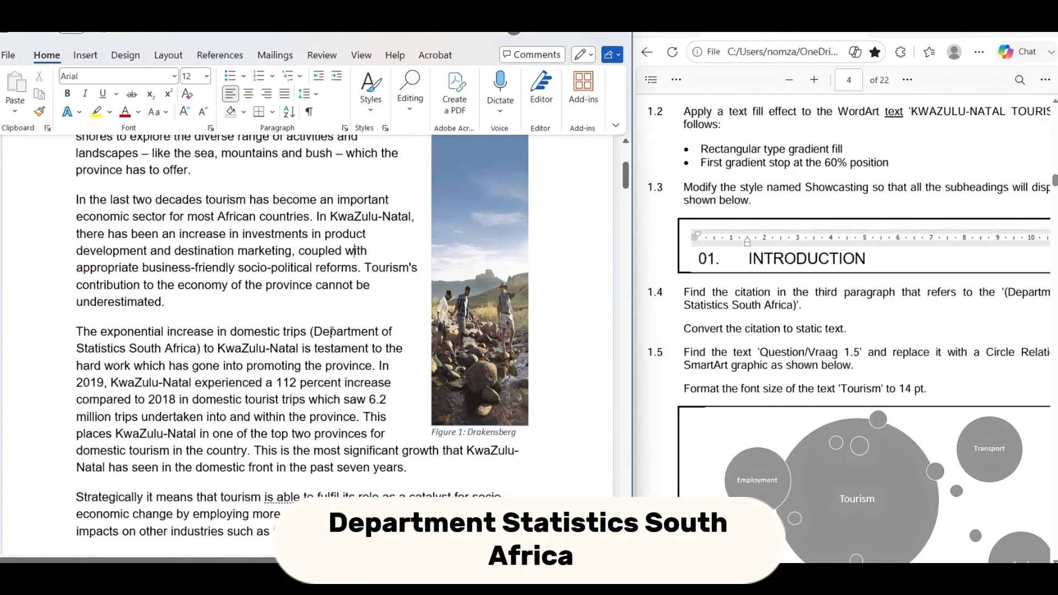
{"action": "left_click", "coordinate": [331, 331]}
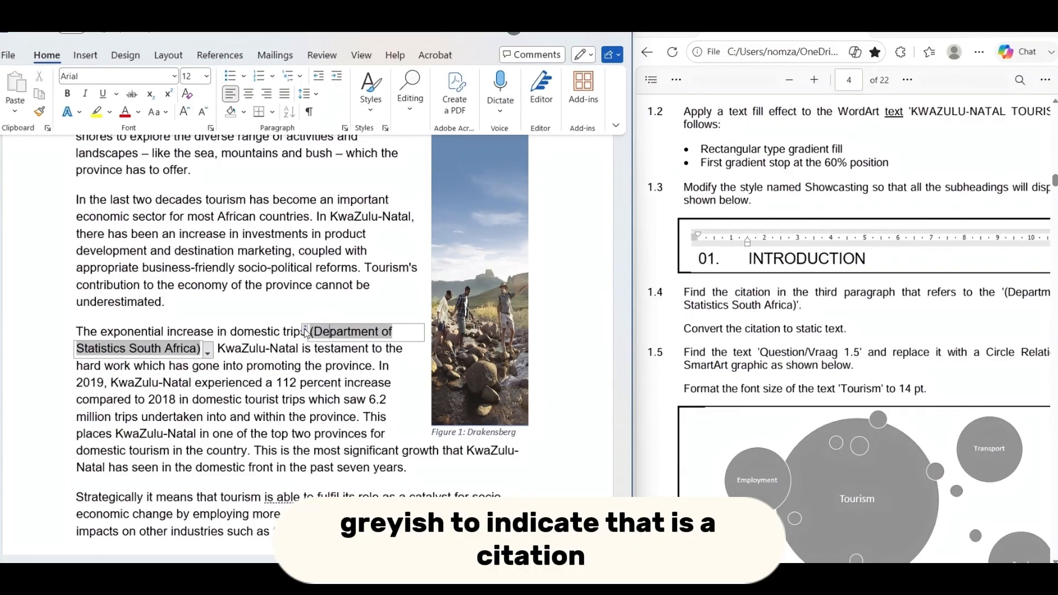
{"action": "left_click", "coordinate": [208, 353]}
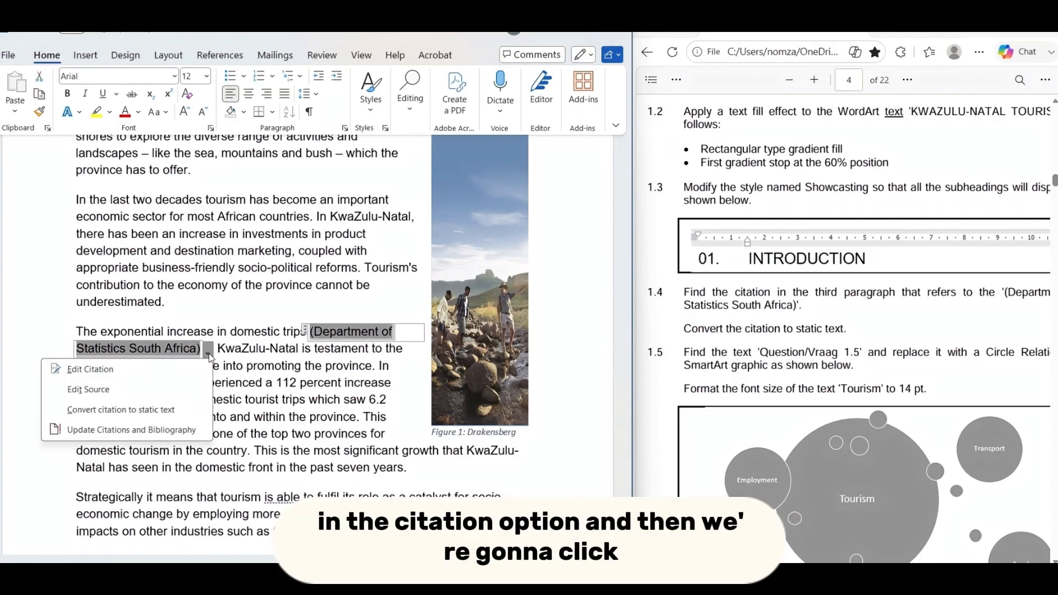
{"action": "left_click", "coordinate": [161, 411]}
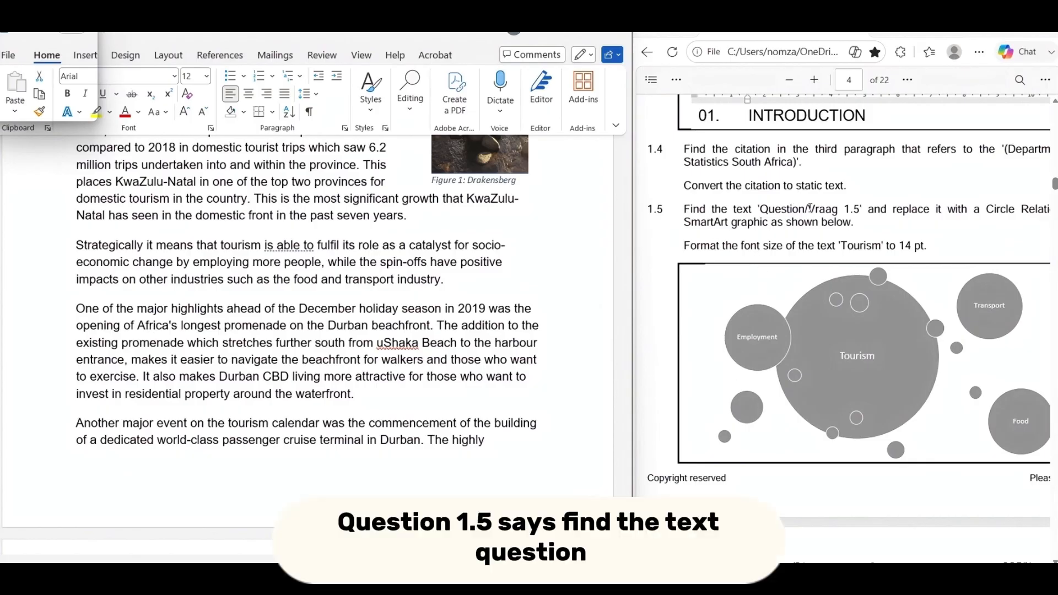
Check question 1.5, delete the highlighted text 'Question/Vraag 1.5' and place the cursor in an empty paragraph in its place for the SmartArt graphic.
{"action": "scroll", "coordinate": [926, 209], "scroll_direction": "right", "scroll_amount": 3}
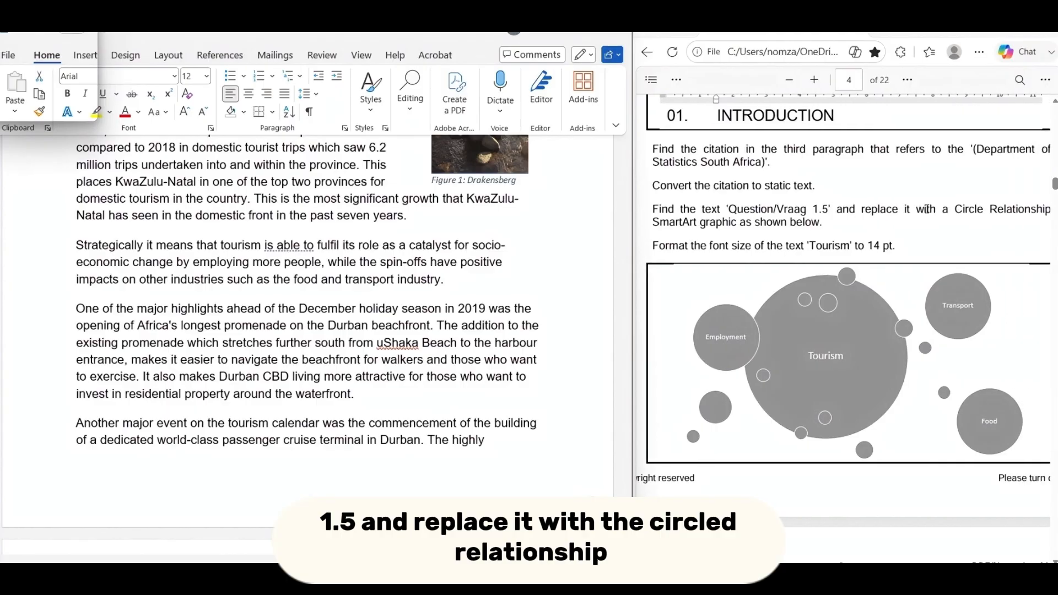
{"action": "scroll", "coordinate": [962, 222], "scroll_direction": "left", "scroll_amount": 3}
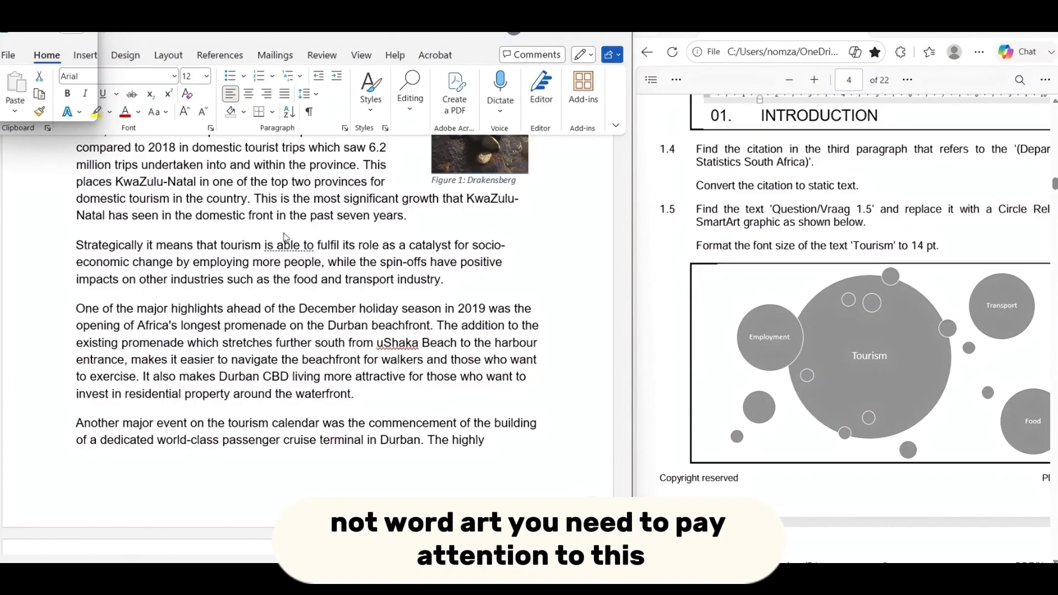
{"action": "scroll", "coordinate": [204, 280], "scroll_direction": "down", "scroll_amount": 5}
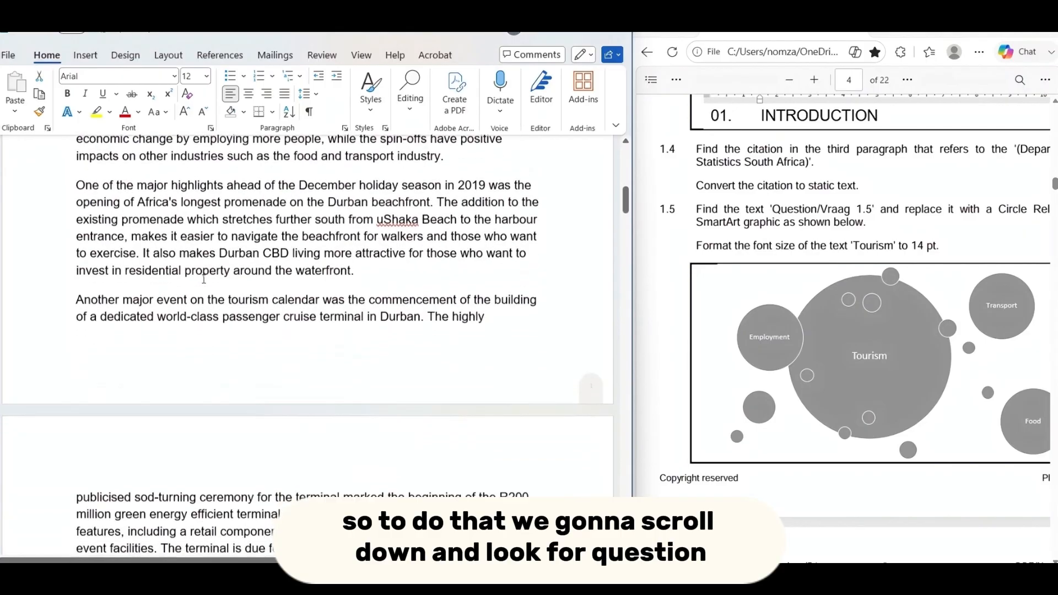
{"action": "scroll", "coordinate": [204, 282], "scroll_direction": "down", "scroll_amount": 4}
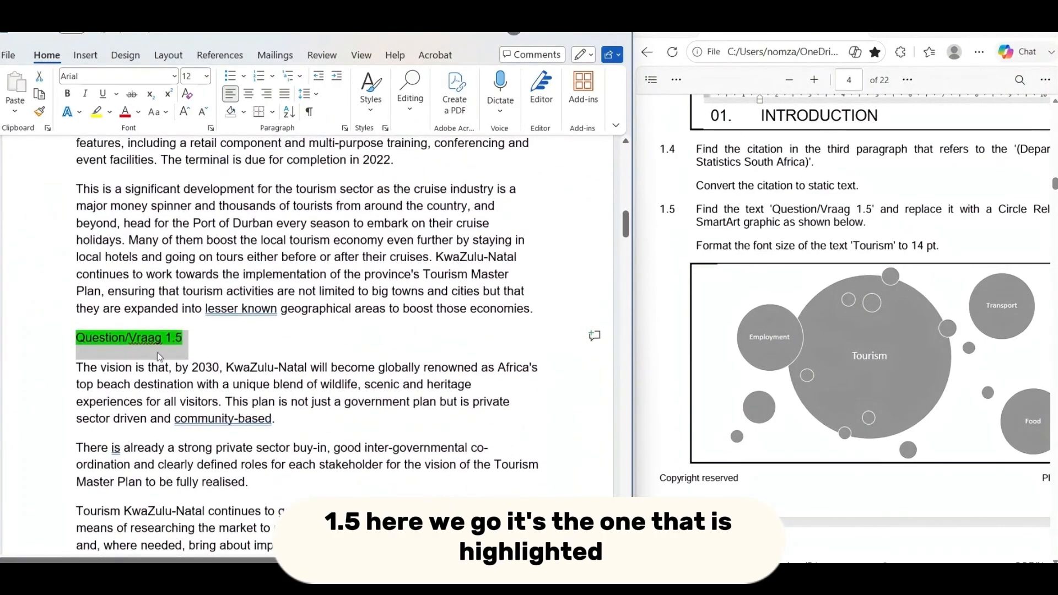
{"action": "left_click", "coordinate": [188, 341]}
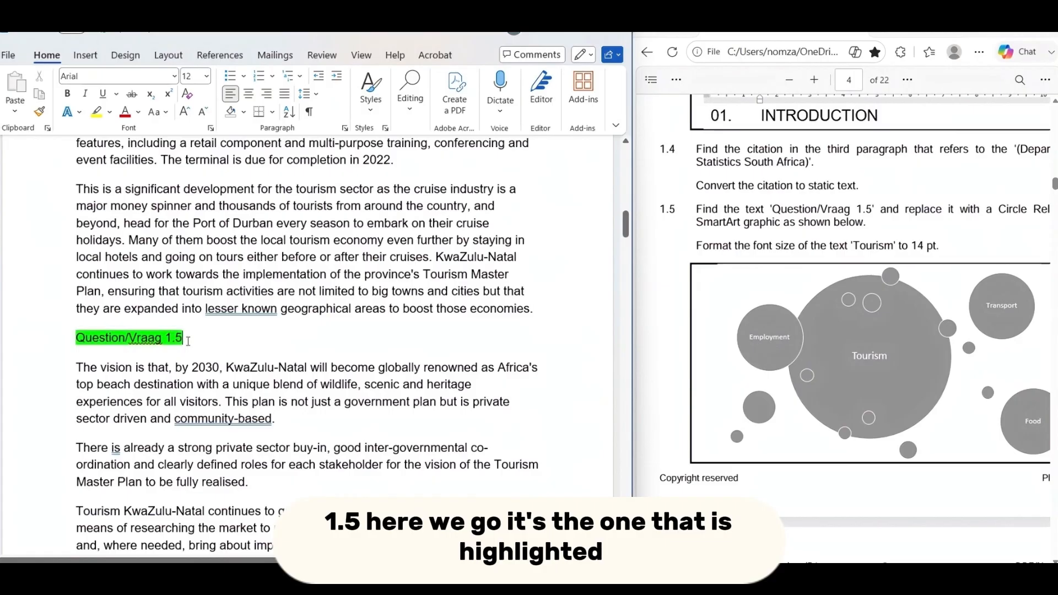
{"action": "left_click_drag", "start_coordinate": [188, 341], "coordinate": [59, 350]}
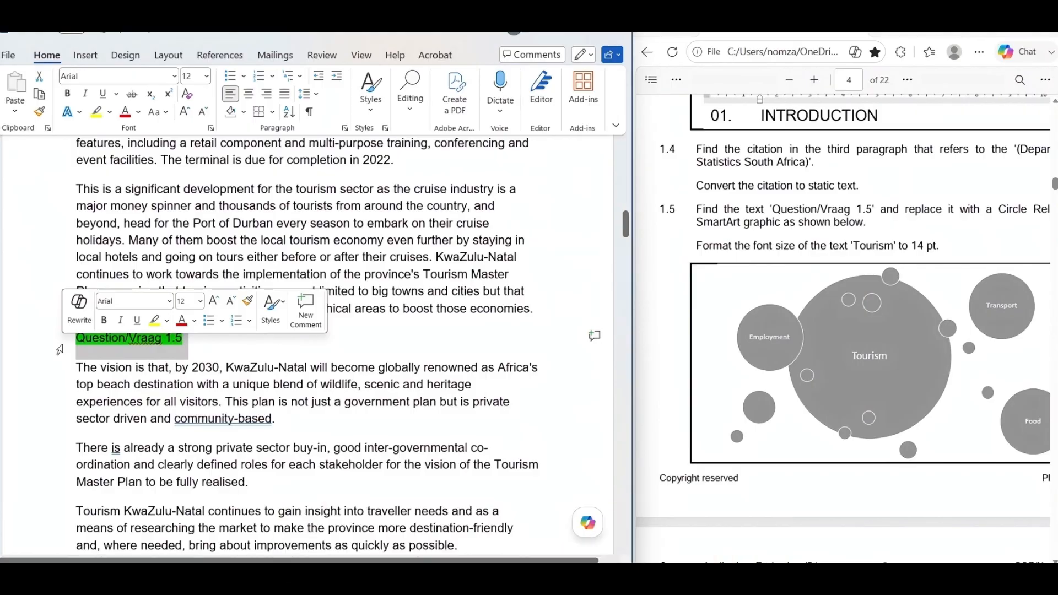
{"action": "key", "text": "Delete"}
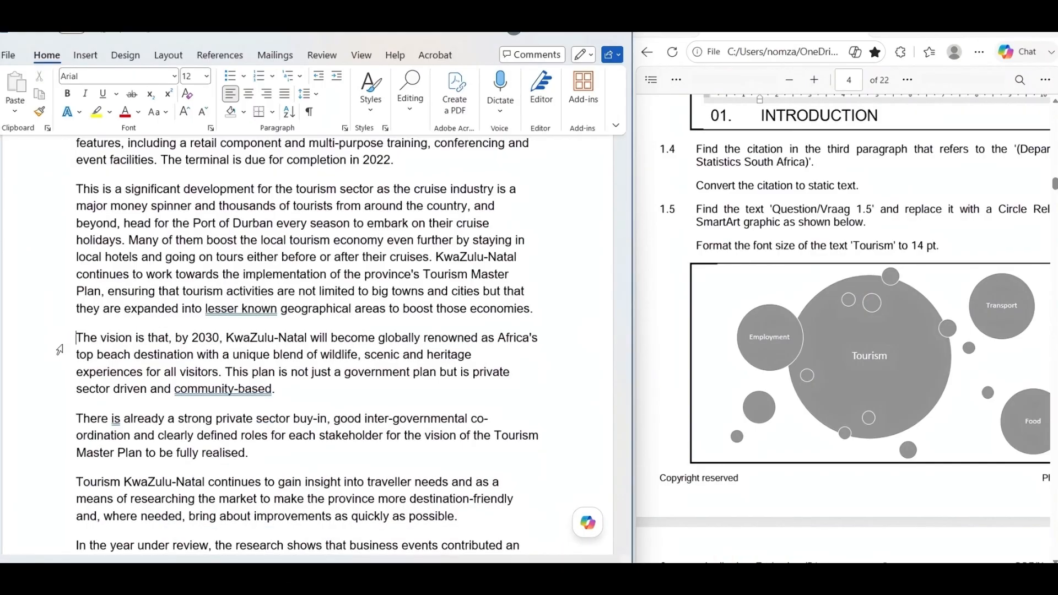
{"action": "key", "text": "Return"}
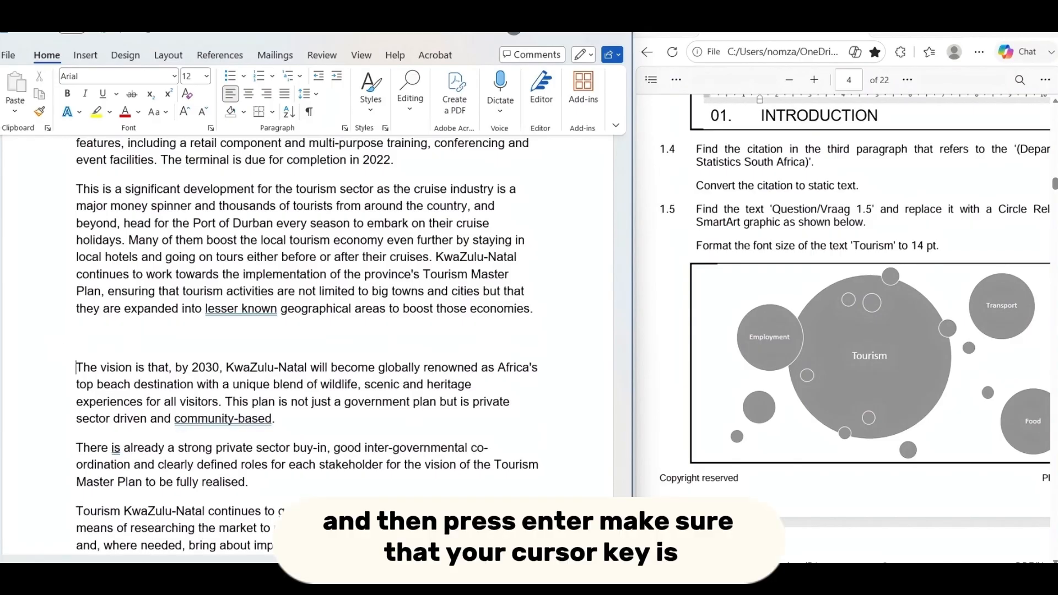
{"action": "left_click", "coordinate": [76, 341]}
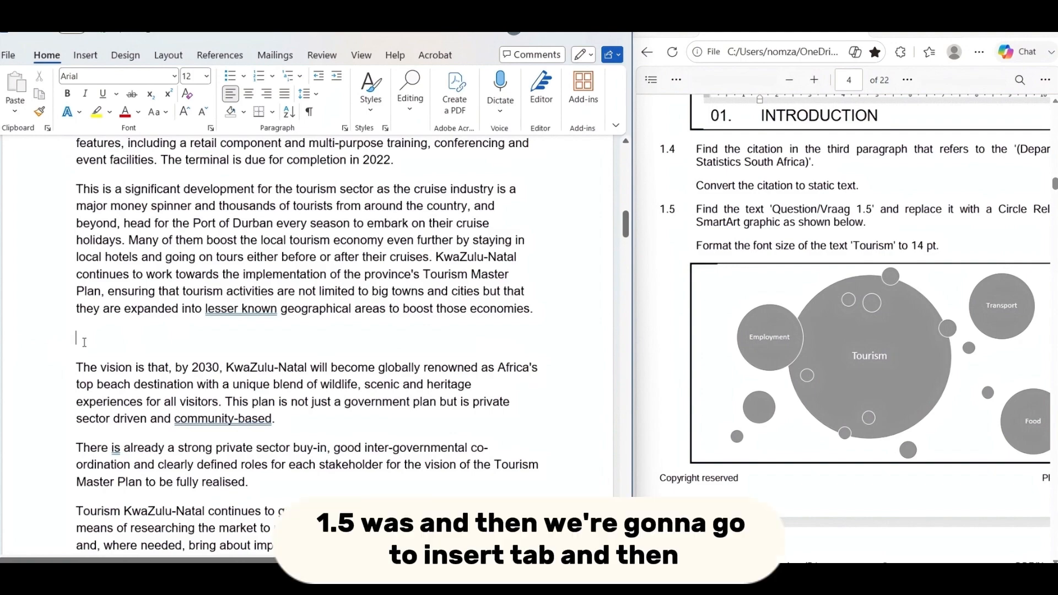
{"action": "left_click", "coordinate": [85, 56]}
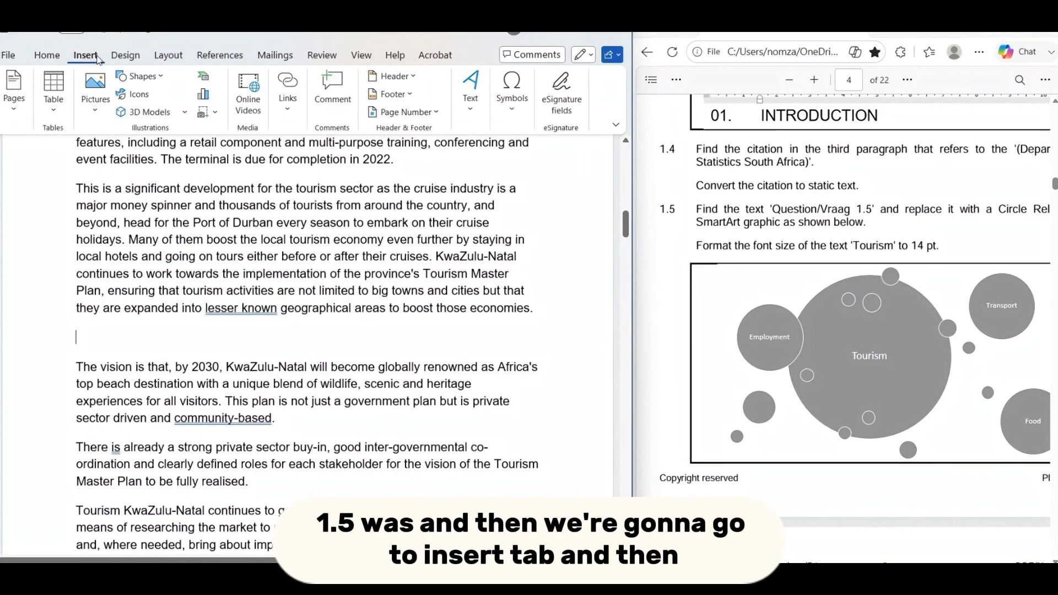
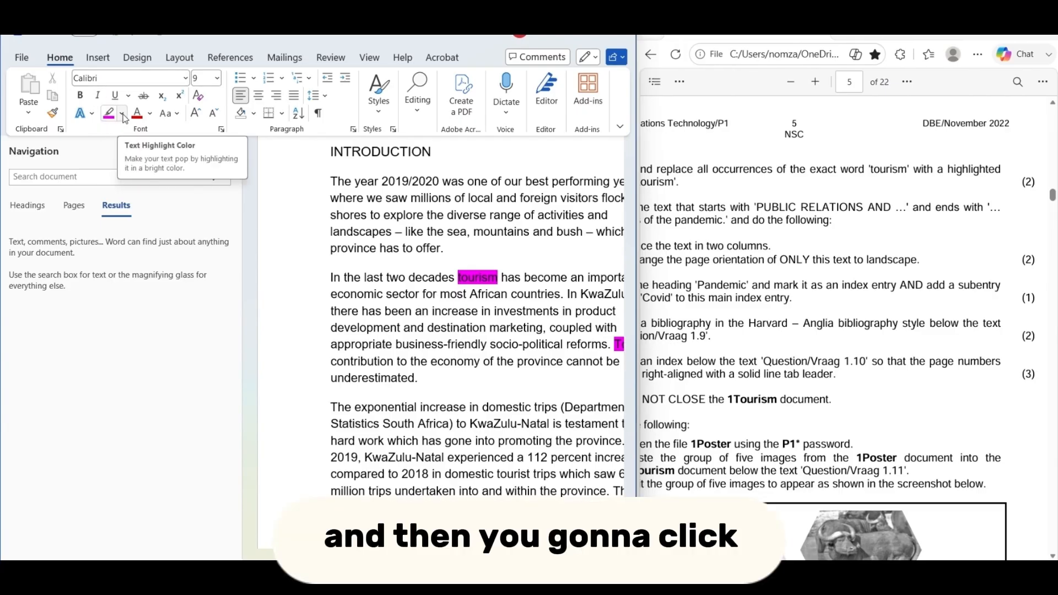
Set the text highlight colour to pink for the 'tourism' replacement.
{"action": "left_click", "coordinate": [122, 114]}
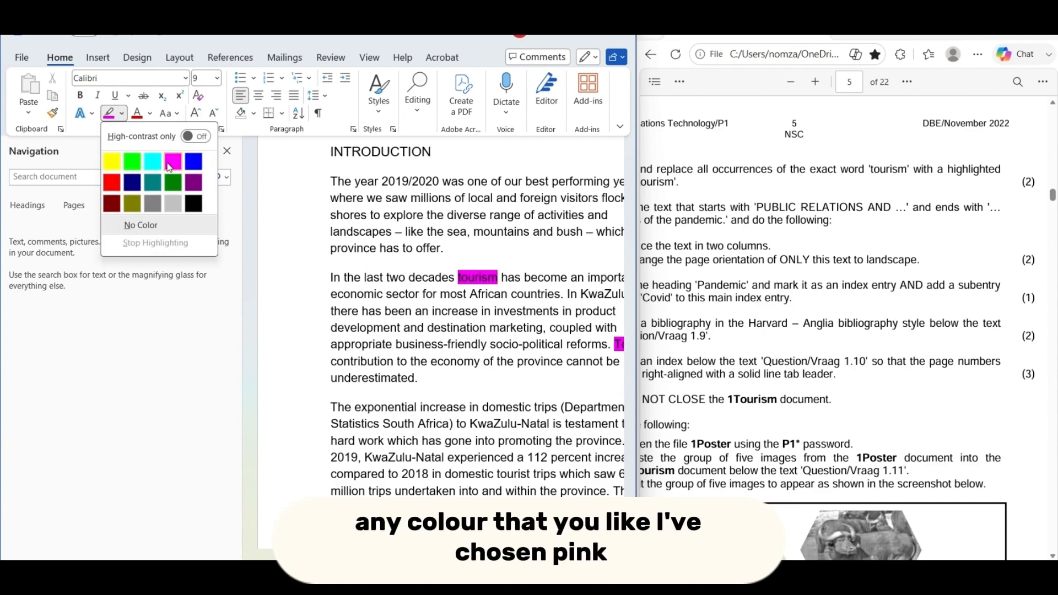
{"action": "left_click", "coordinate": [171, 162]}
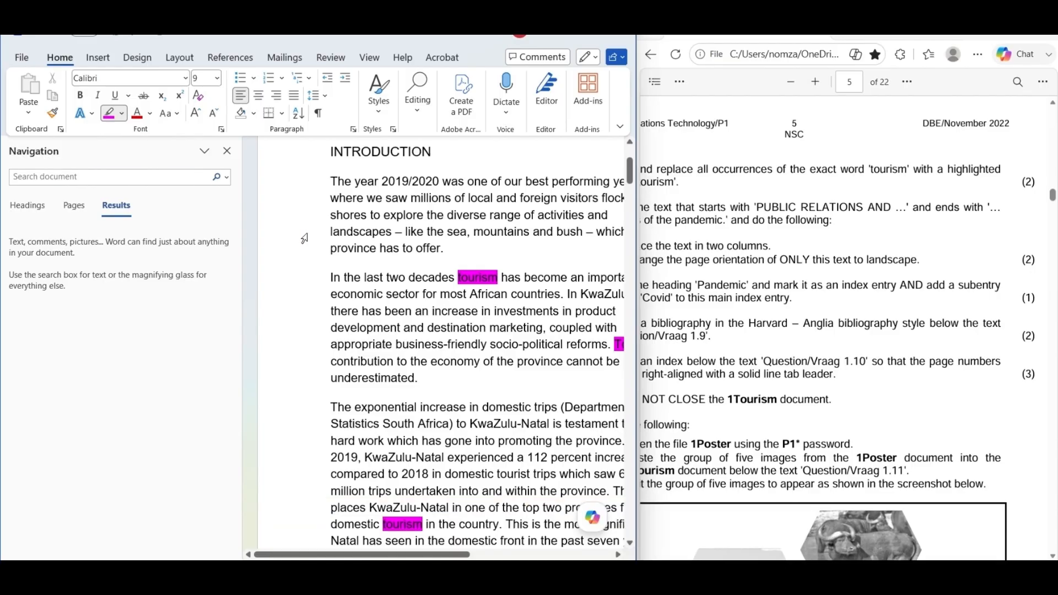
Find the word 'tourism' and replace all whole-word occurrences with 'tourism', including the Highlight format.
{"action": "left_click", "coordinate": [419, 120]}
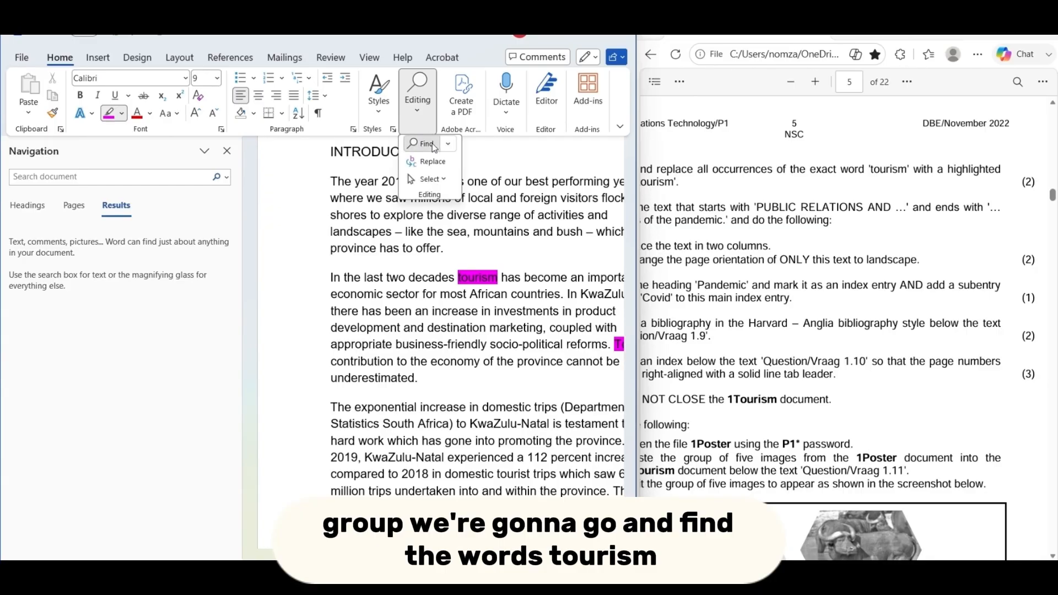
{"action": "left_click", "coordinate": [432, 143]}
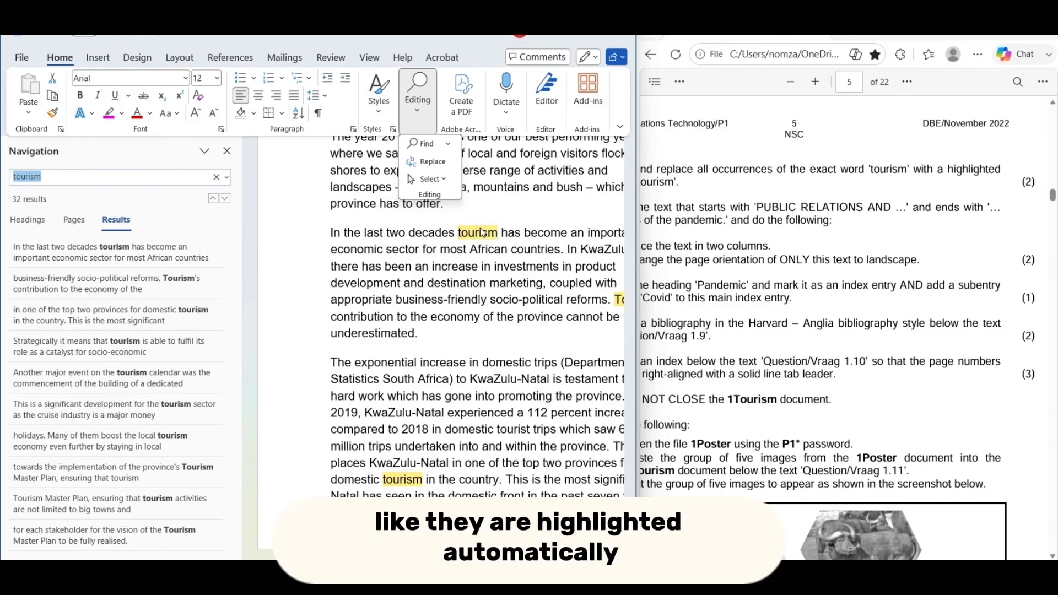
{"action": "left_click", "coordinate": [429, 162]}
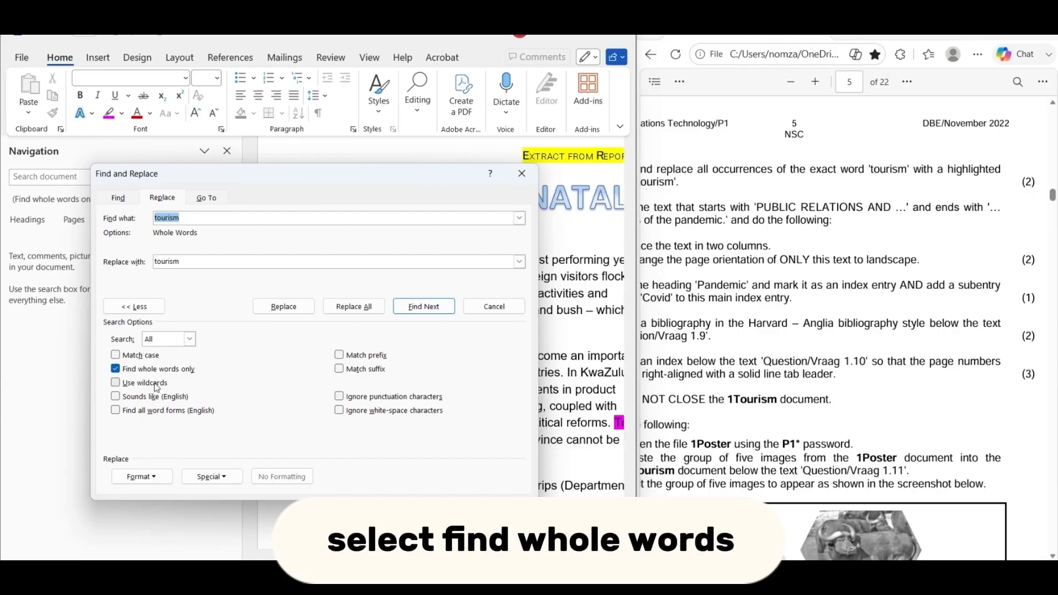
{"action": "left_click", "coordinate": [148, 477]}
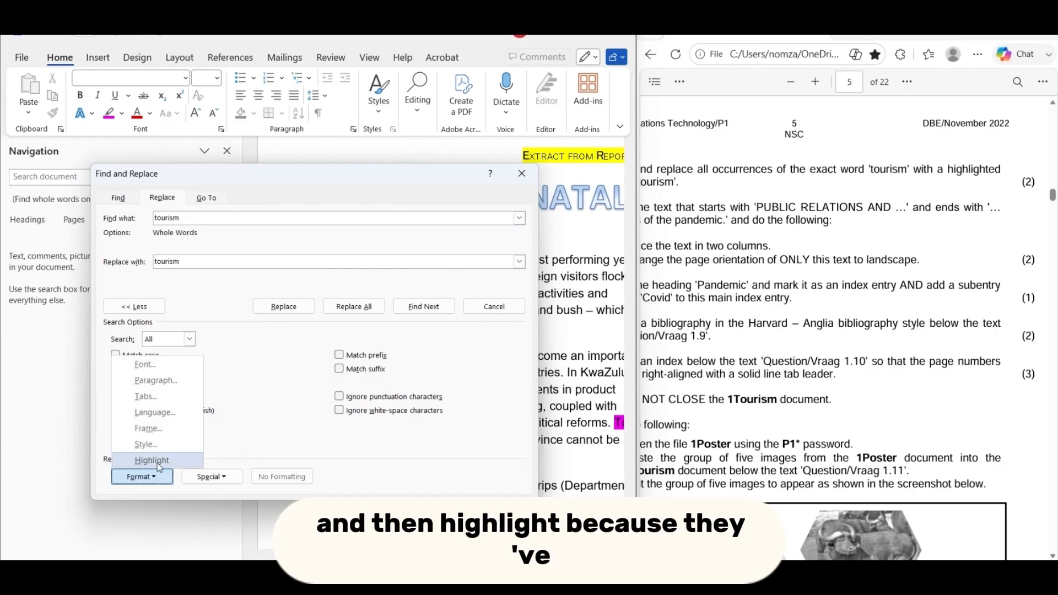
{"action": "left_click", "coordinate": [157, 463]}
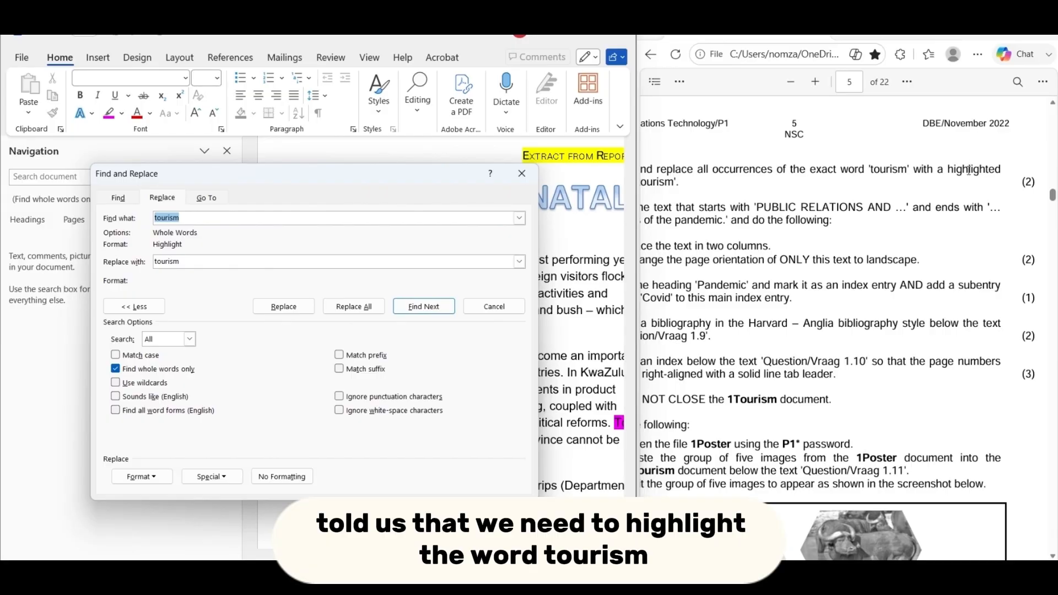
{"action": "left_click", "coordinate": [349, 312]}
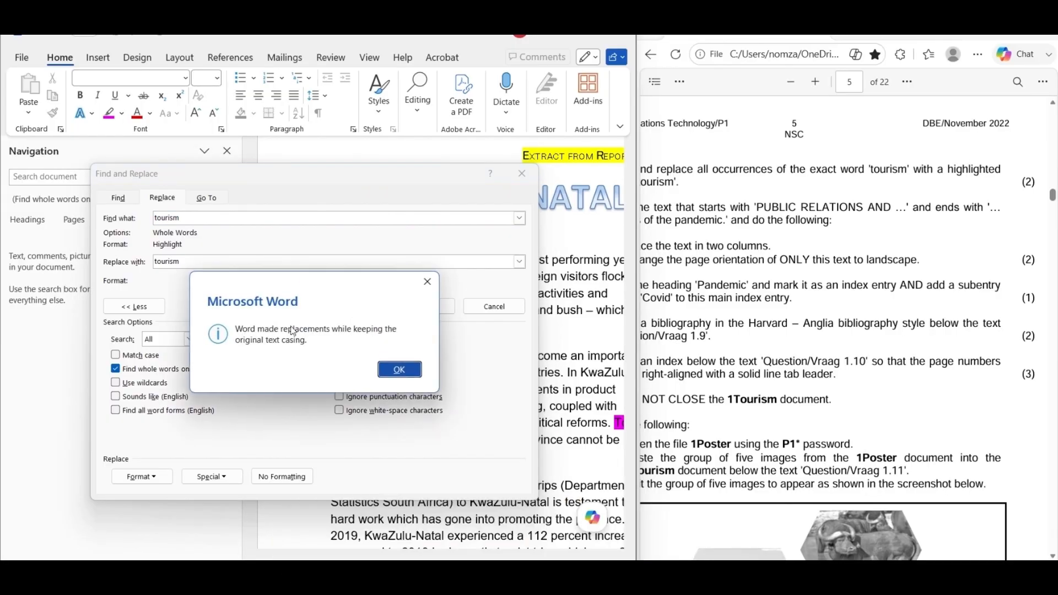
{"action": "left_click", "coordinate": [400, 369]}
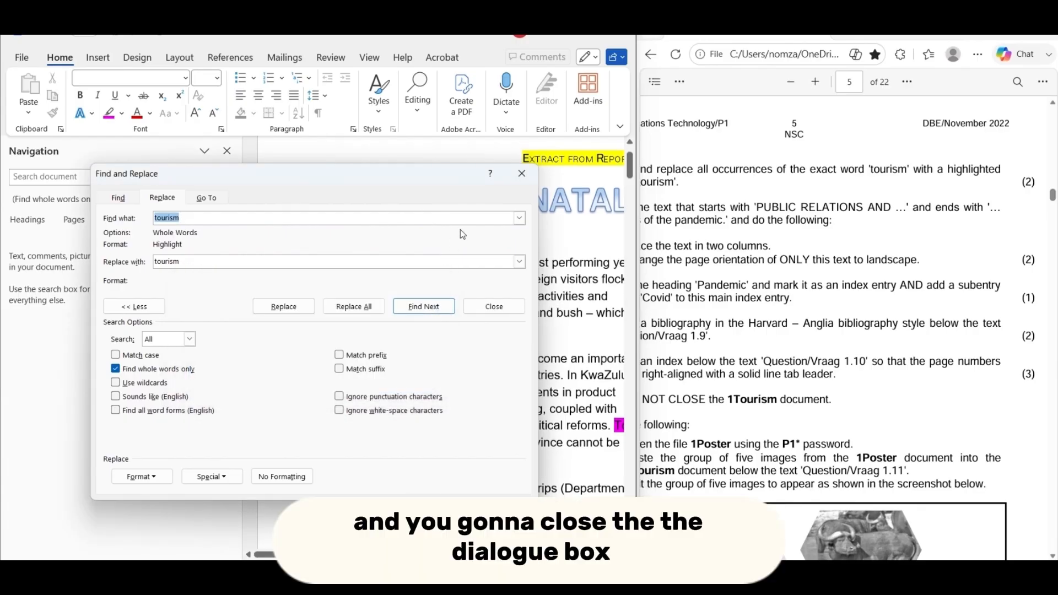
{"action": "left_click", "coordinate": [523, 174]}
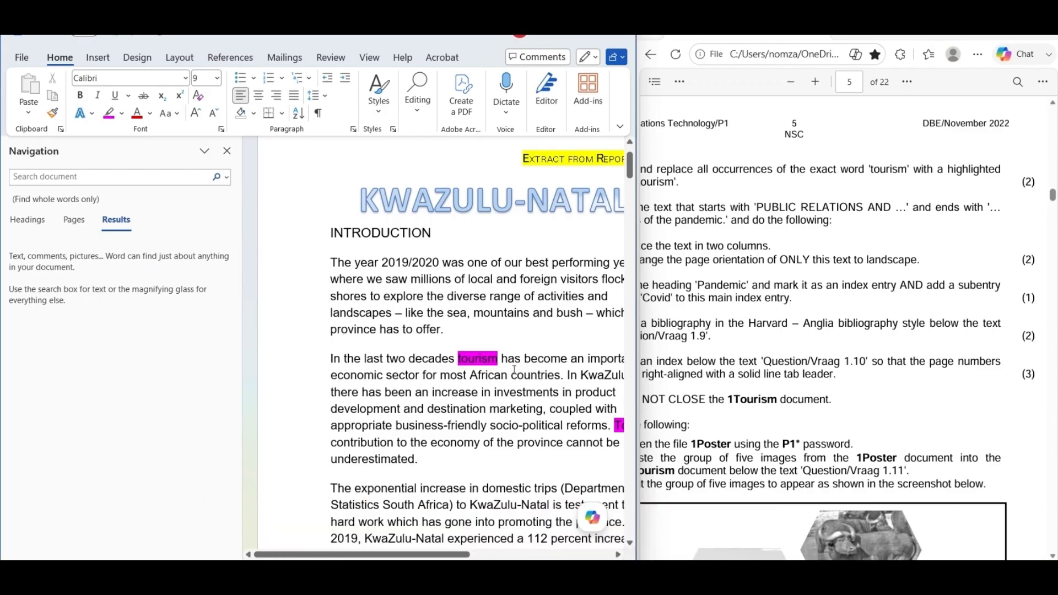
{"action": "scroll", "coordinate": [507, 366], "scroll_direction": "right", "scroll_amount": 5}
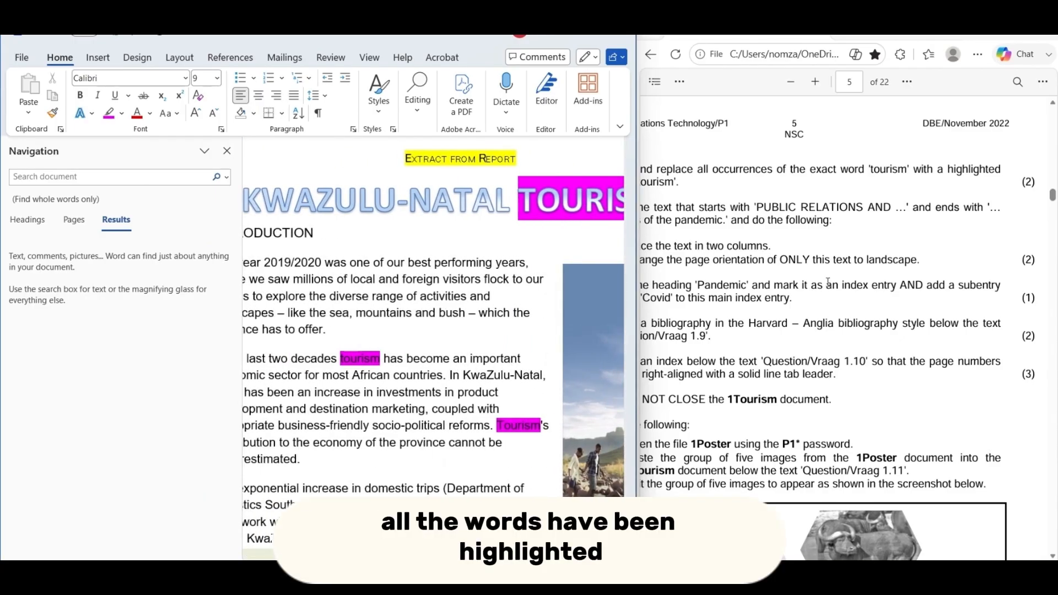
Check question 1.7 and undo the existing two columns, landscape orientation and section break on the 'PUBLIC RELATIONS AND COMMUNICATIONS' text.
{"action": "scroll", "coordinate": [801, 290], "scroll_direction": "left", "scroll_amount": 3}
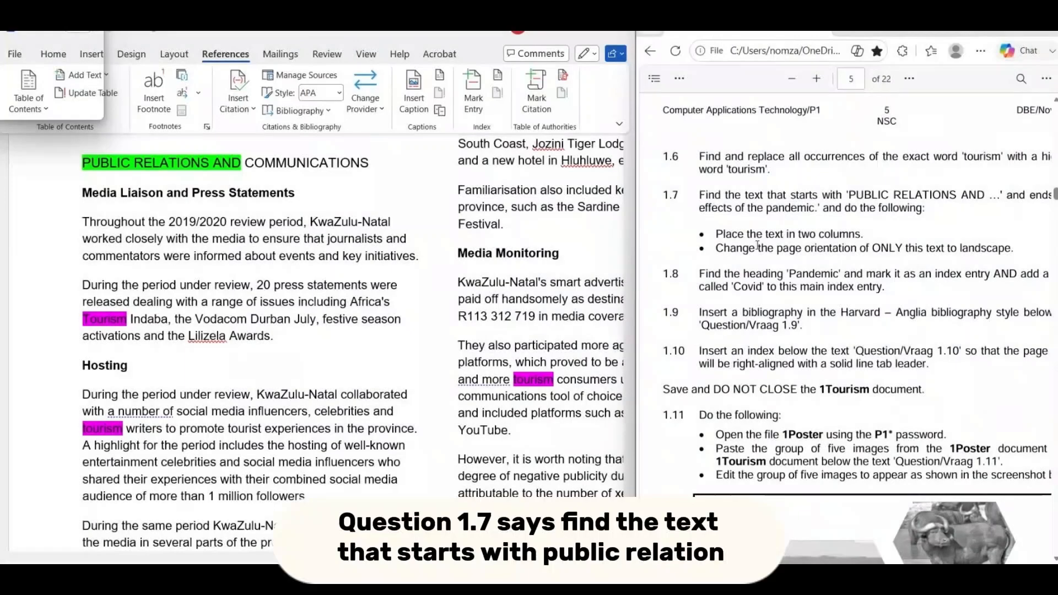
{"action": "scroll", "coordinate": [758, 245], "scroll_direction": "right", "scroll_amount": 2}
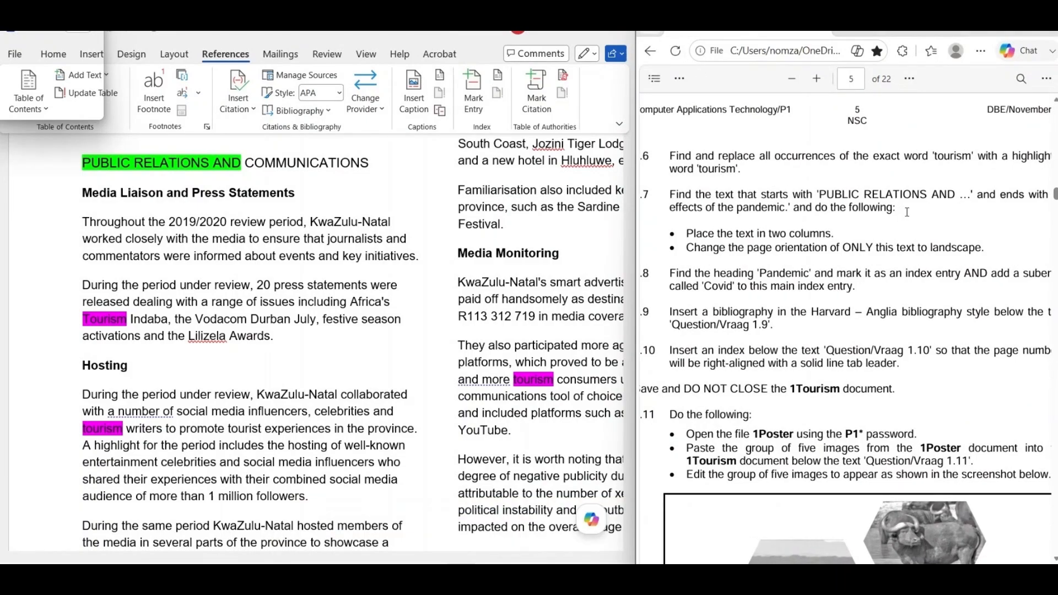
{"action": "scroll", "coordinate": [907, 213], "scroll_direction": "right", "scroll_amount": 4}
{"action": "scroll", "coordinate": [906, 212], "scroll_direction": "left", "scroll_amount": 4}
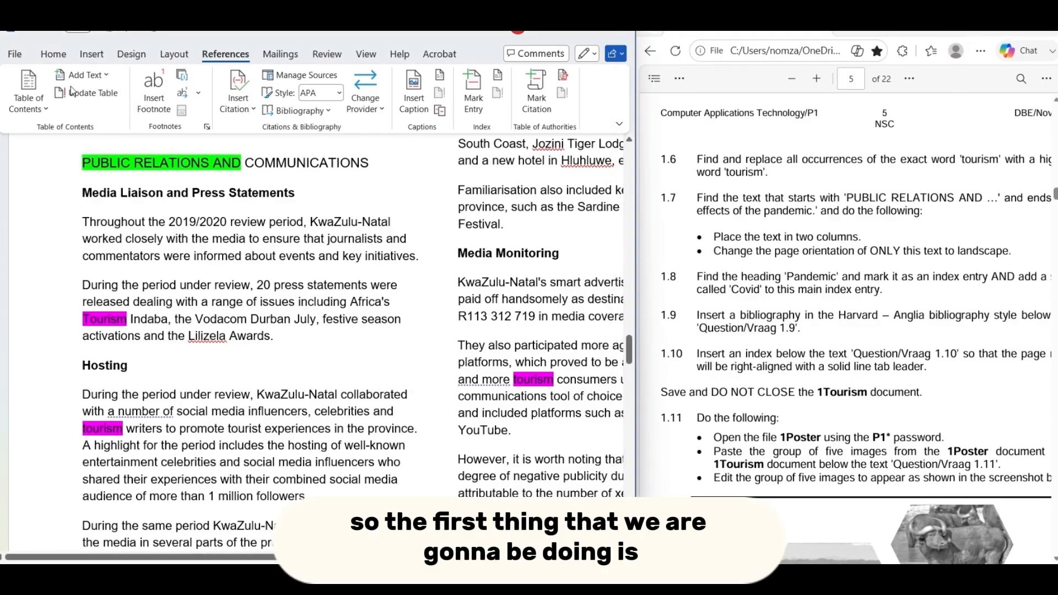
{"action": "left_click", "coordinate": [129, 30]}
{"action": "left_click", "coordinate": [129, 31]}
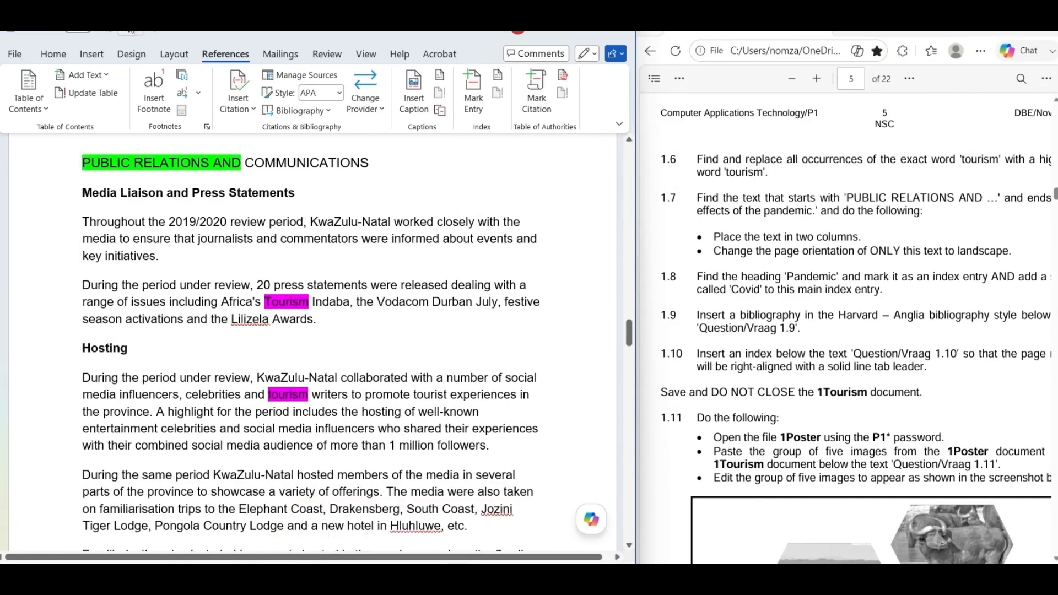
{"action": "left_click", "coordinate": [129, 31]}
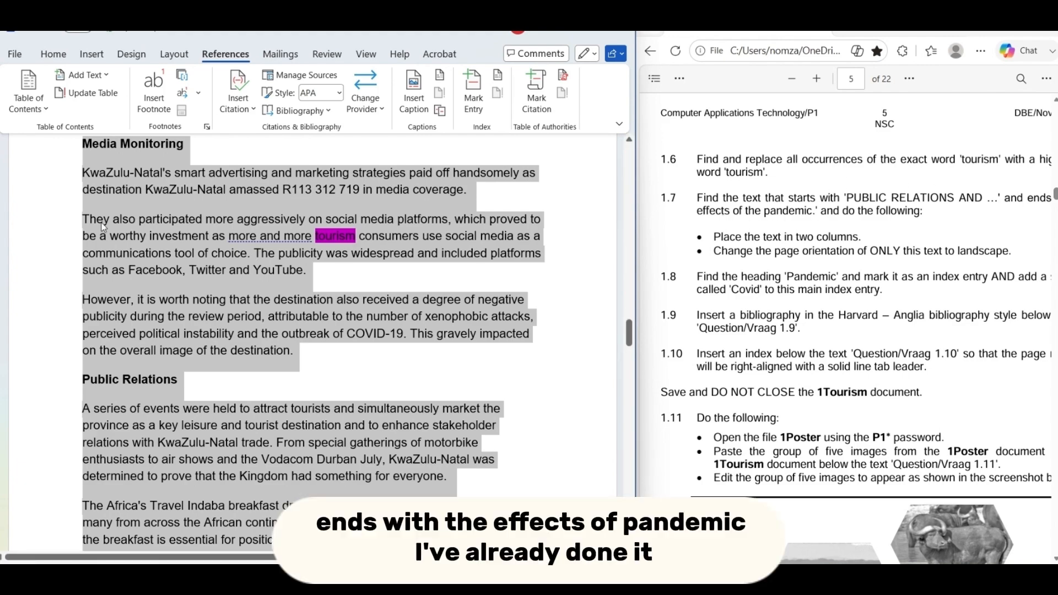
{"action": "scroll", "coordinate": [103, 226], "scroll_direction": "up", "scroll_amount": 12}
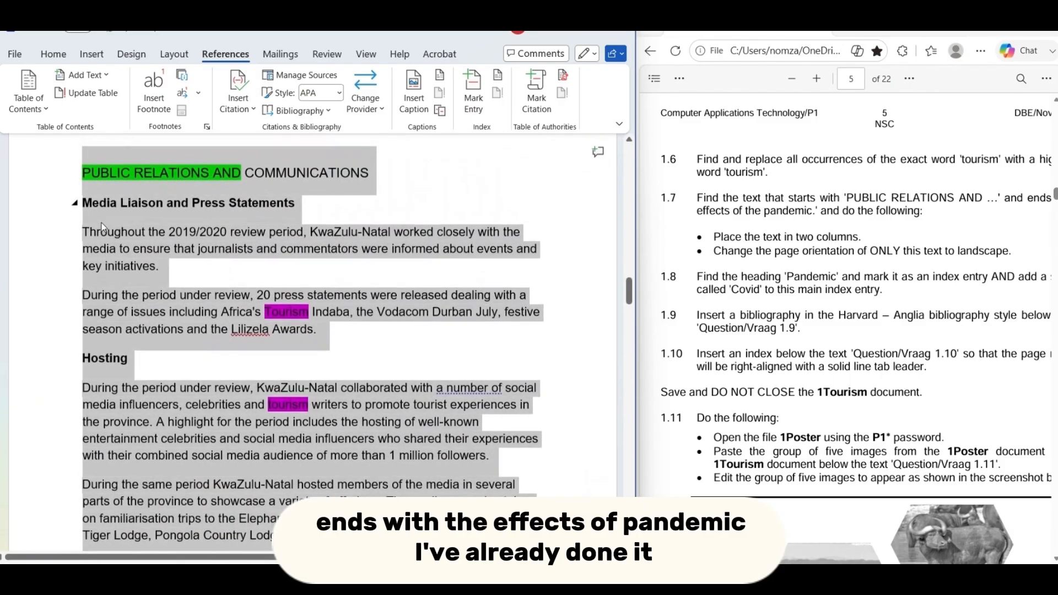
{"action": "scroll", "coordinate": [102, 223], "scroll_direction": "up", "scroll_amount": 3}
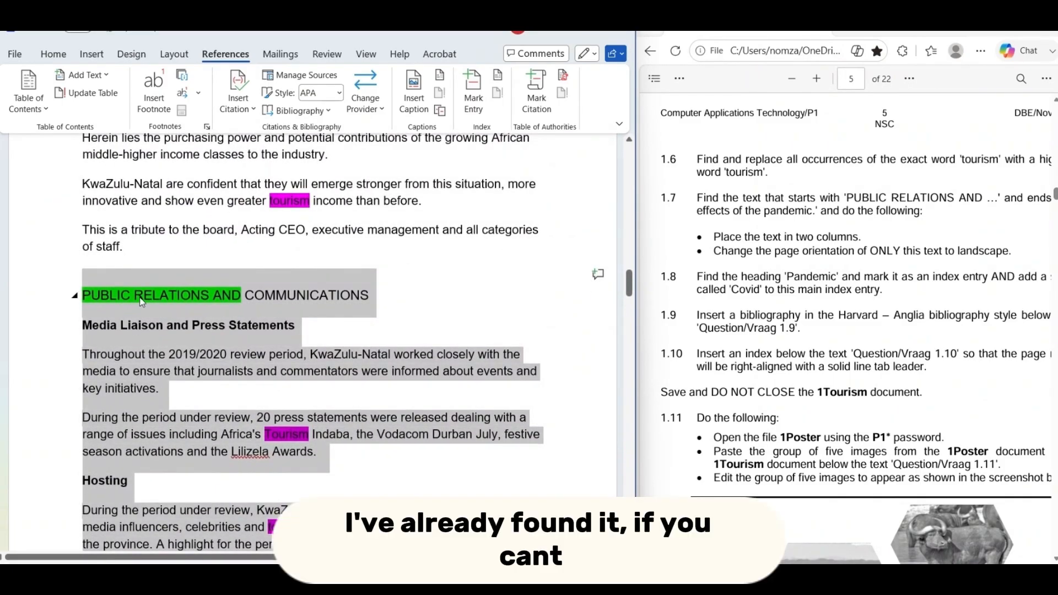
{"action": "left_click", "coordinate": [54, 61]}
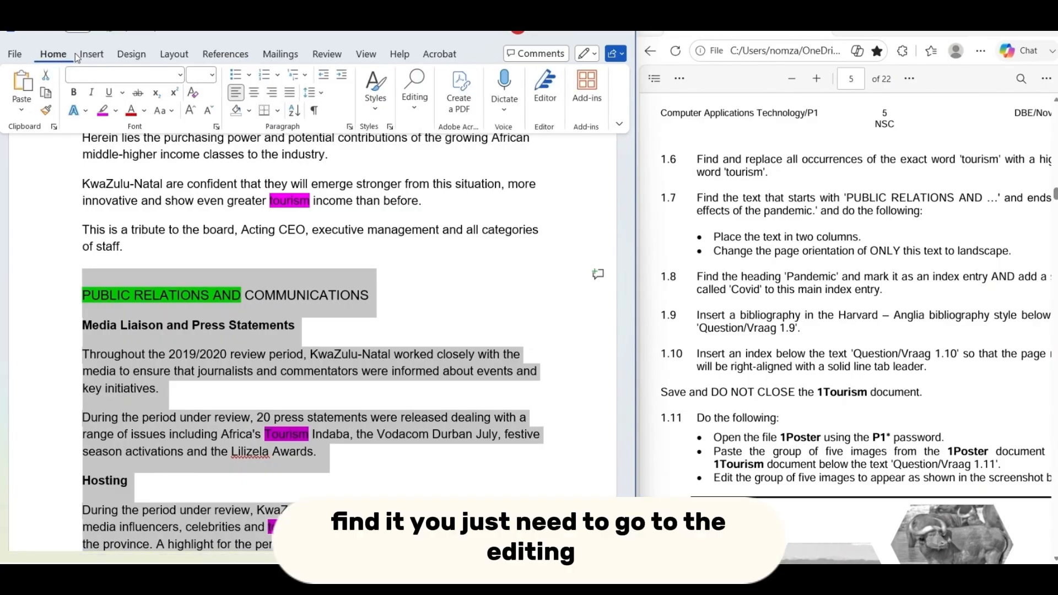
{"action": "left_click", "coordinate": [415, 108]}
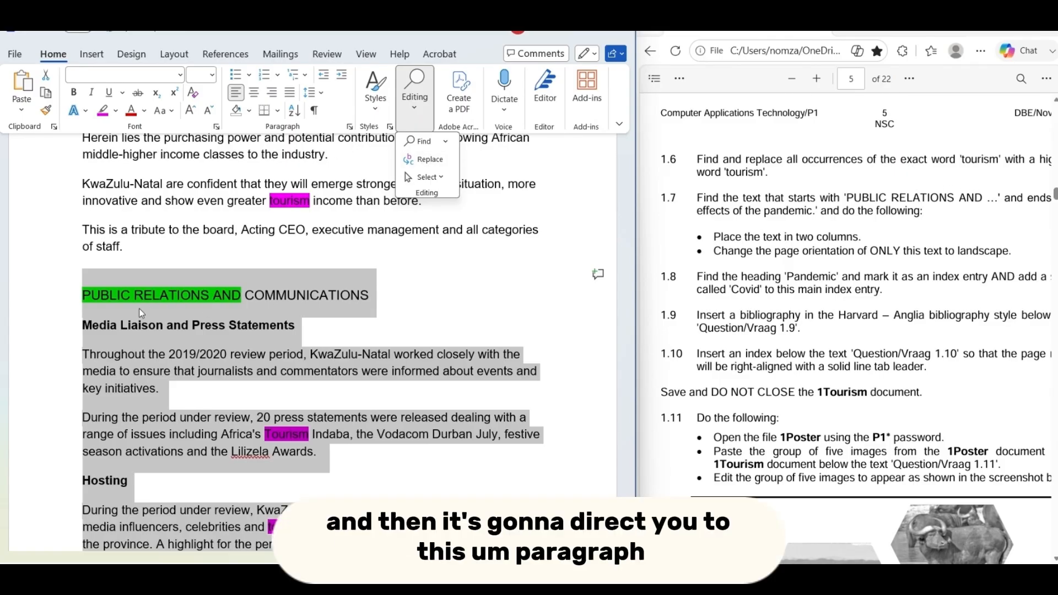
{"action": "scroll", "coordinate": [135, 294], "scroll_direction": "down", "scroll_amount": 1}
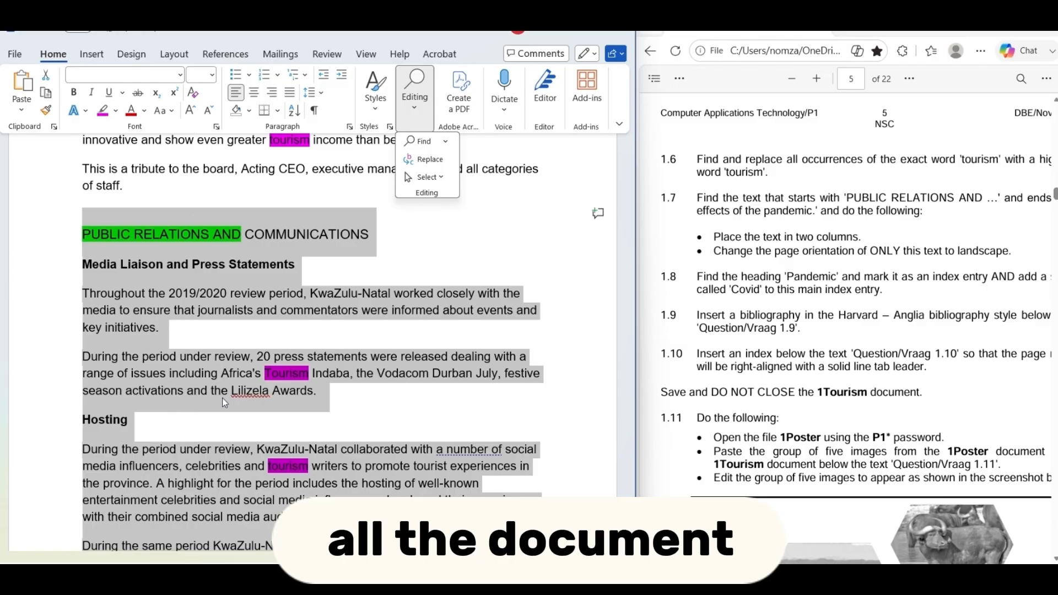
{"action": "left_click", "coordinate": [177, 58]}
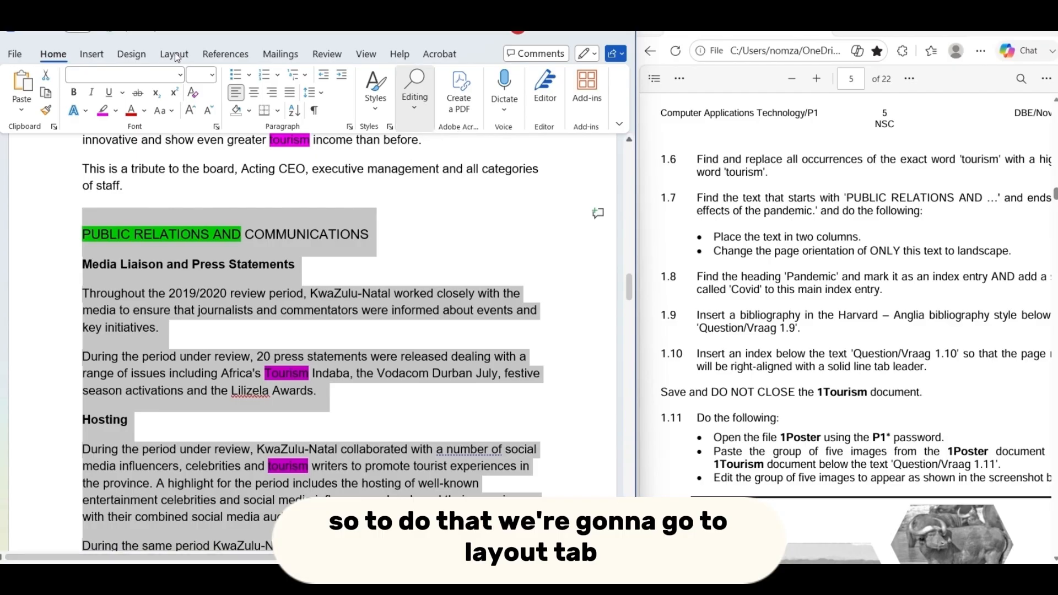
Insert a Next Page section break before the heading 'PUBLIC RELATIONS AND COMMUNICATIONS' at the start of the selected text.
{"action": "left_click", "coordinate": [176, 57]}
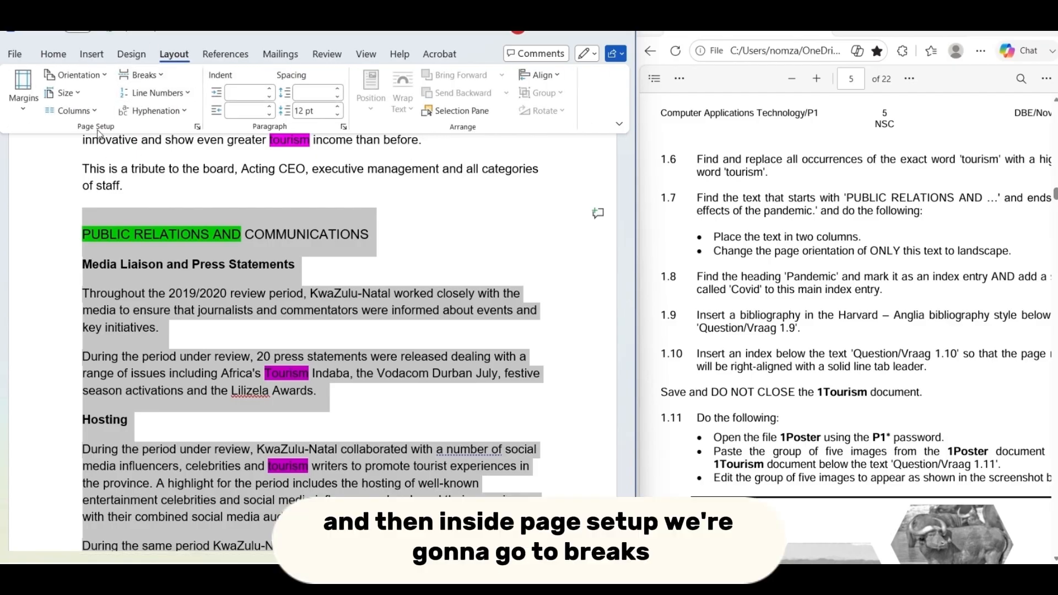
{"action": "left_click", "coordinate": [165, 78]}
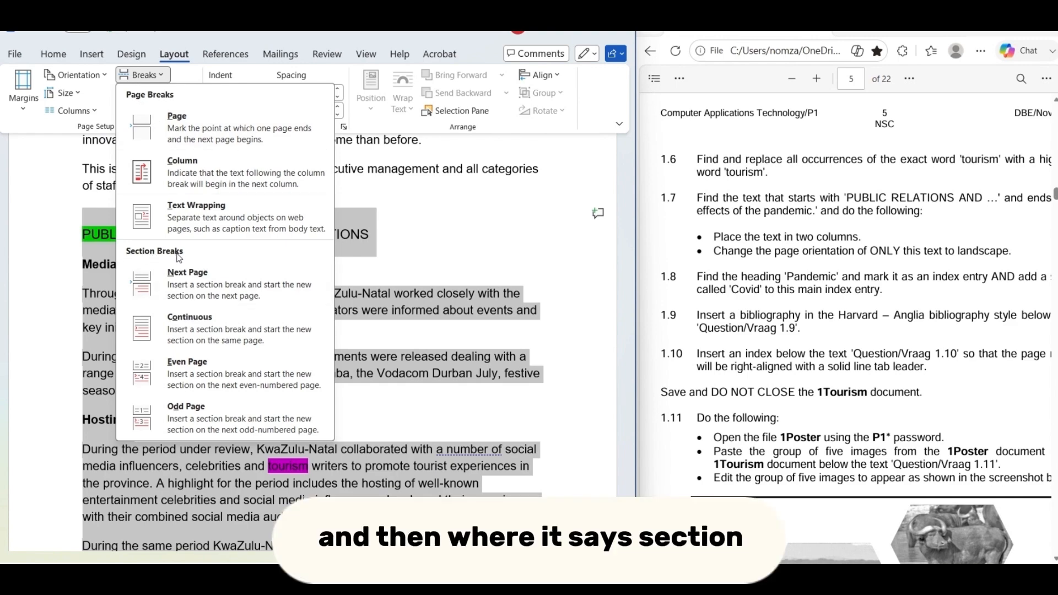
{"action": "left_click", "coordinate": [190, 288]}
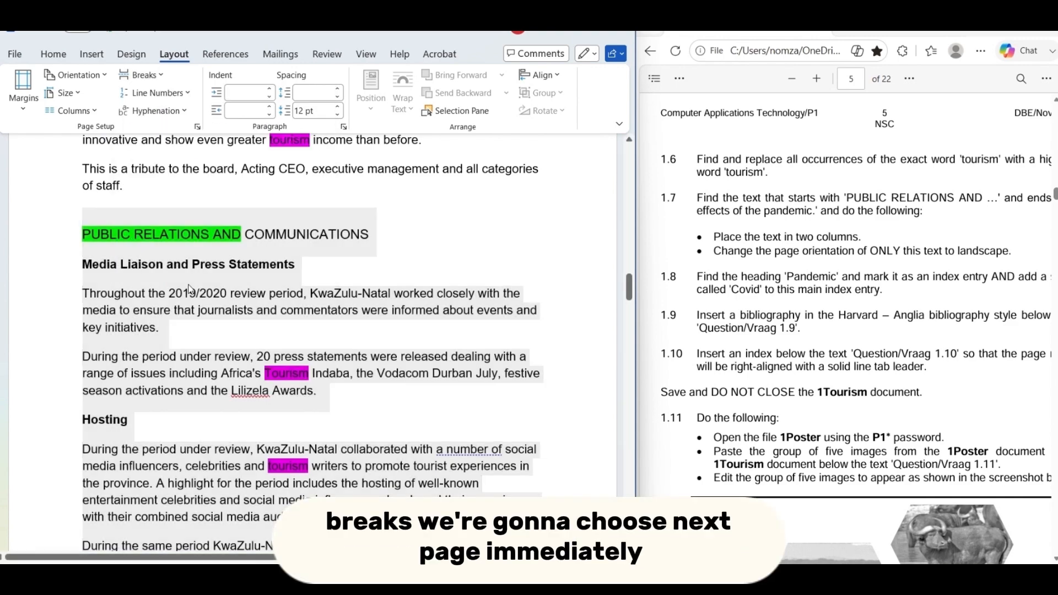
{"action": "scroll", "coordinate": [236, 342], "scroll_direction": "down", "scroll_amount": 2}
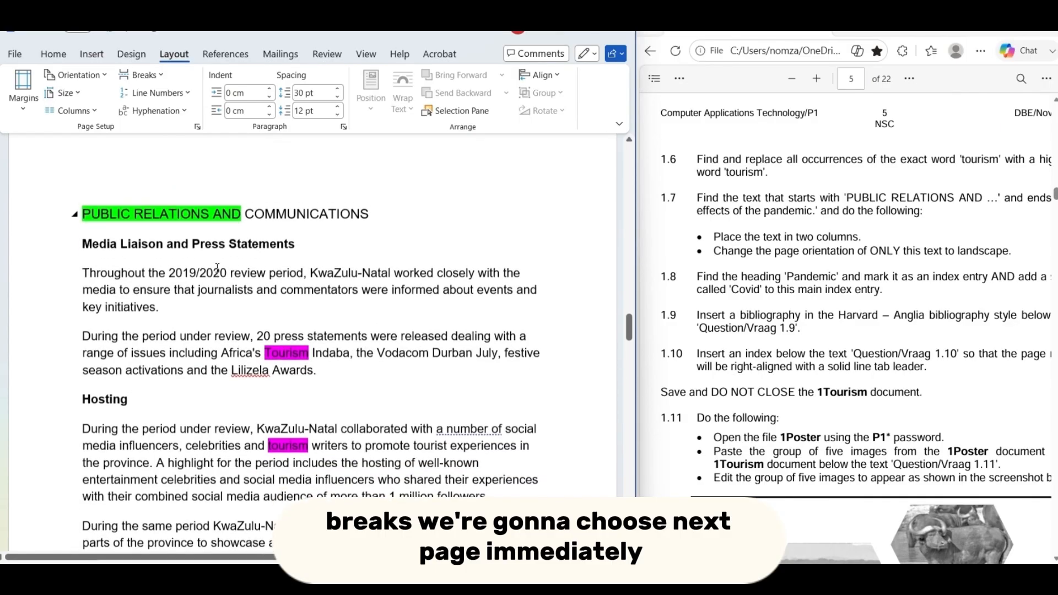
{"action": "scroll", "coordinate": [219, 267], "scroll_direction": "up", "scroll_amount": 3}
{"action": "scroll", "coordinate": [204, 384], "scroll_direction": "down", "scroll_amount": 2}
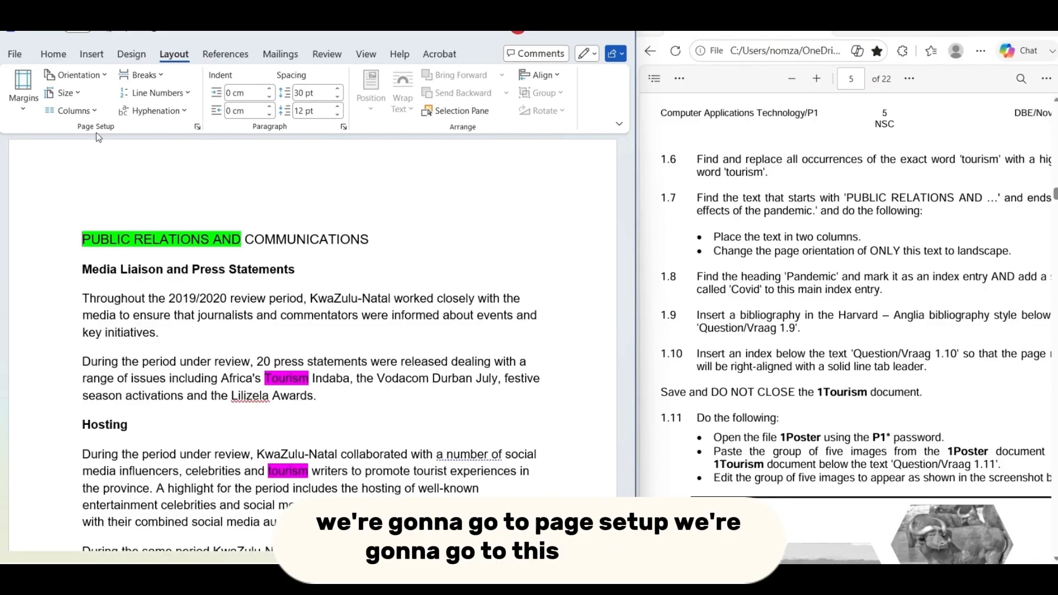
Change the page orientation to Landscape, applied to this section only.
{"action": "left_click", "coordinate": [199, 128]}
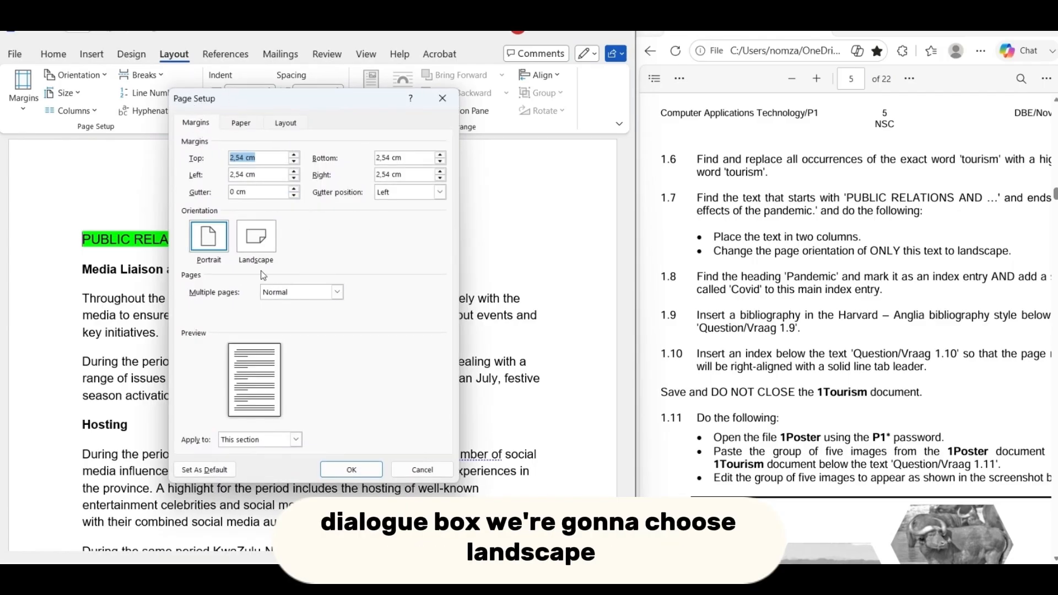
{"action": "left_click", "coordinate": [252, 239]}
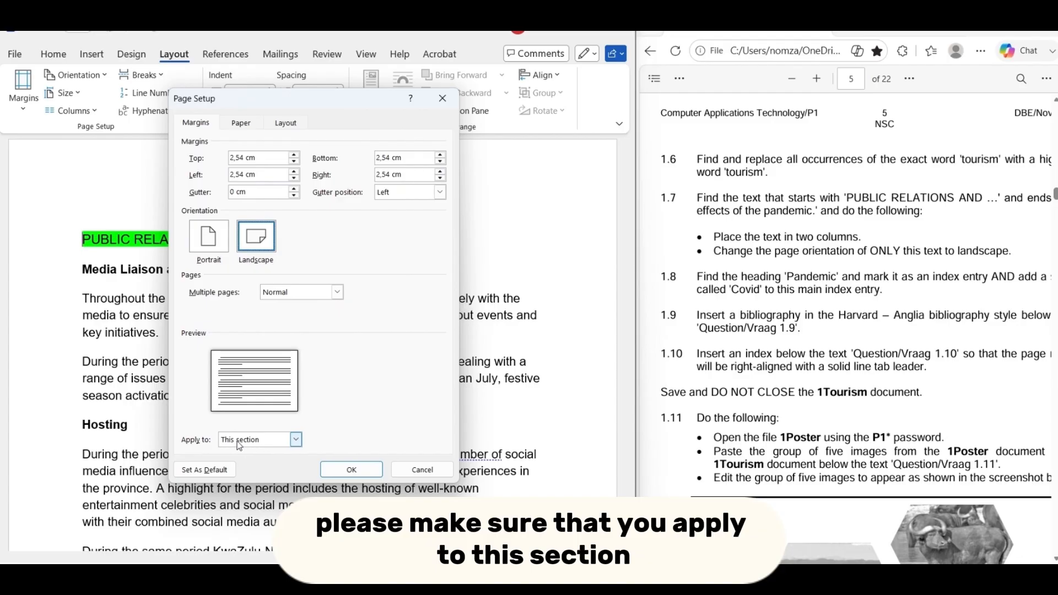
{"action": "left_click", "coordinate": [296, 439]}
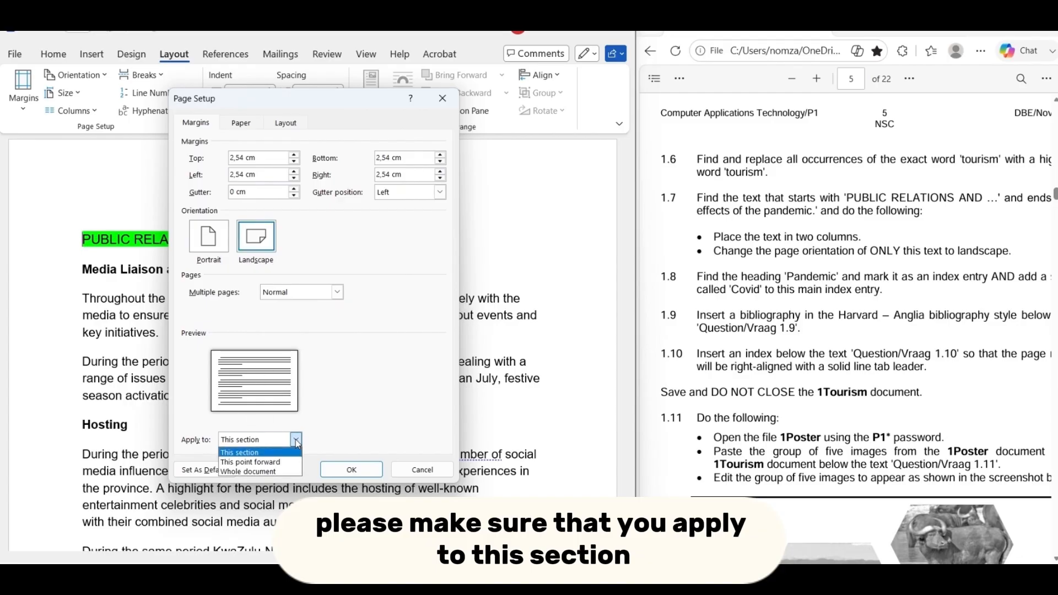
{"action": "left_click", "coordinate": [356, 470]}
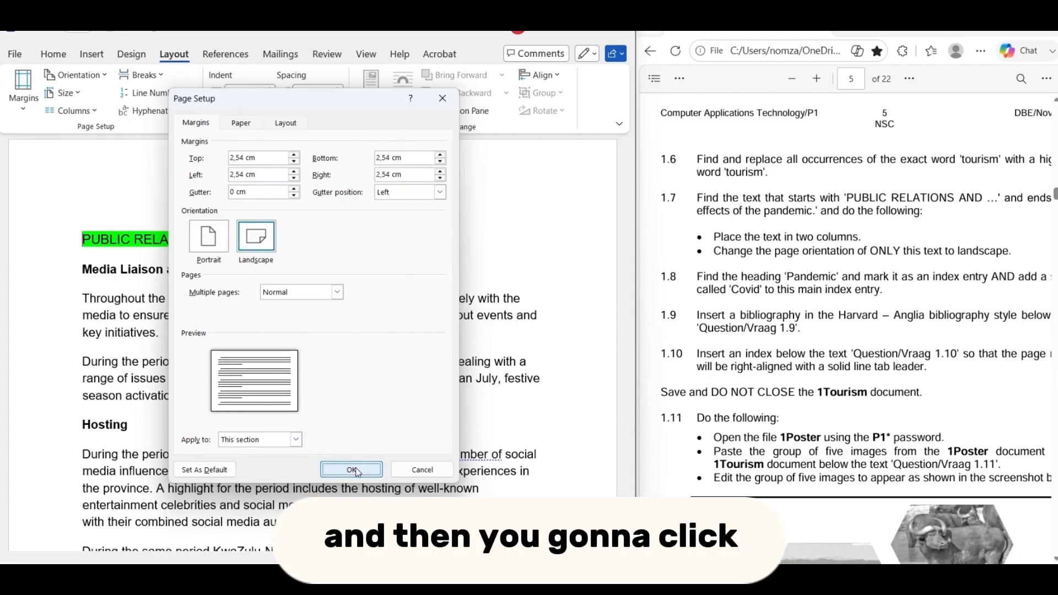
{"action": "left_click", "coordinate": [356, 470]}
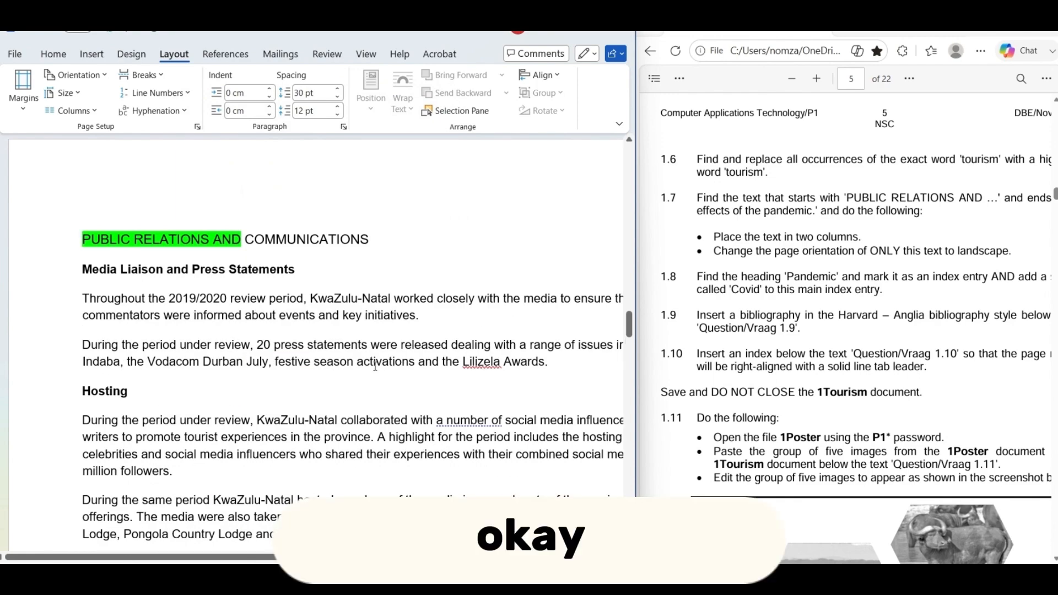
Maximise the document window and place the 'PUBLIC RELATIONS AND COMMUNICATIONS' section in two columns.
{"action": "mouse_move", "coordinate": [583, 33]}
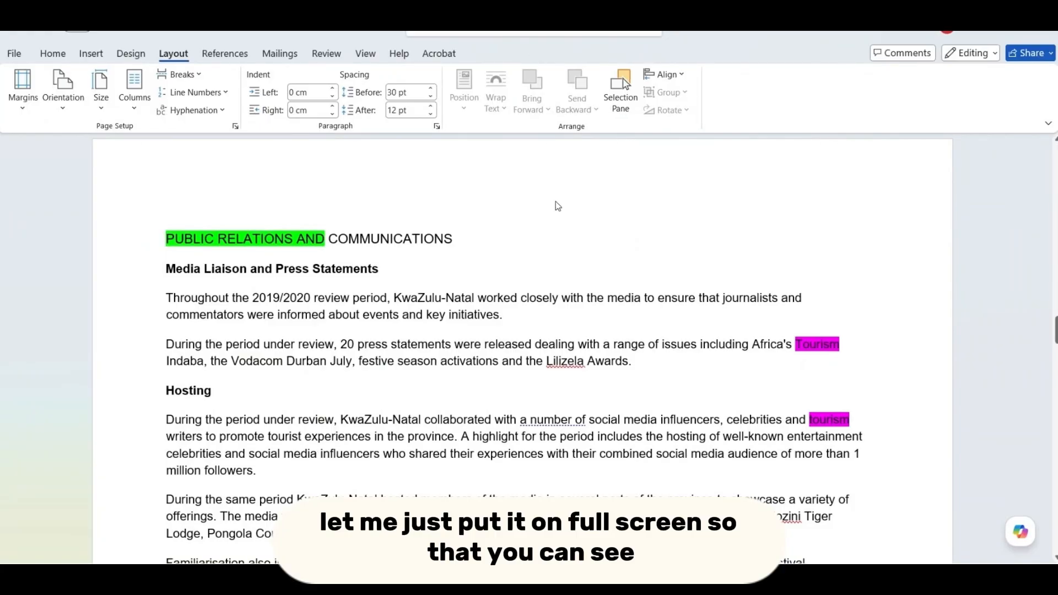
{"action": "scroll", "coordinate": [584, 210], "scroll_direction": "up", "scroll_amount": 6}
{"action": "scroll", "coordinate": [584, 210], "scroll_direction": "down", "scroll_amount": 2}
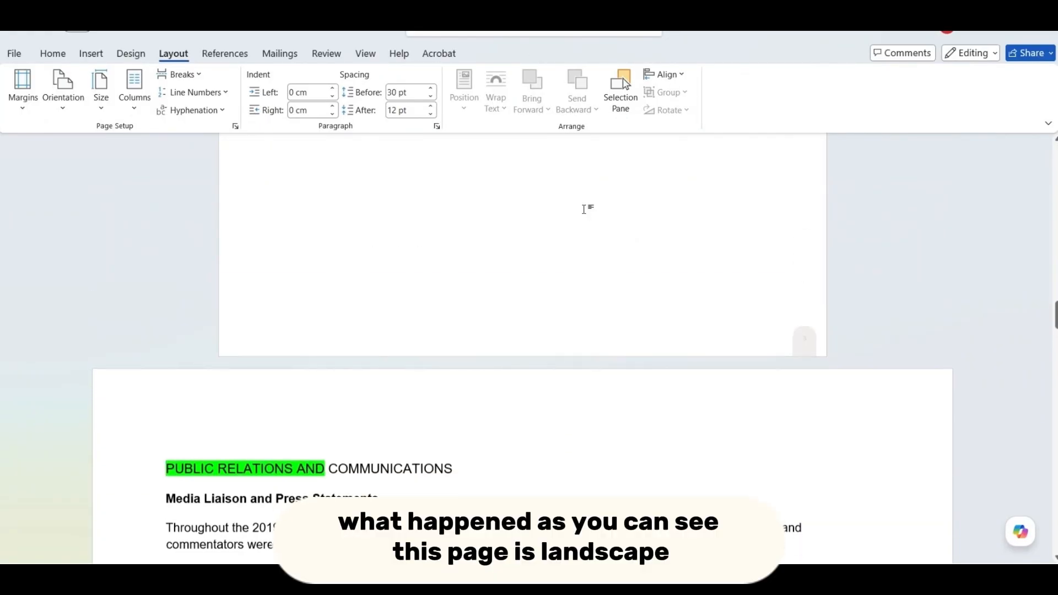
{"action": "scroll", "coordinate": [586, 209], "scroll_direction": "up", "scroll_amount": 1}
{"action": "scroll", "coordinate": [586, 212], "scroll_direction": "down", "scroll_amount": 5}
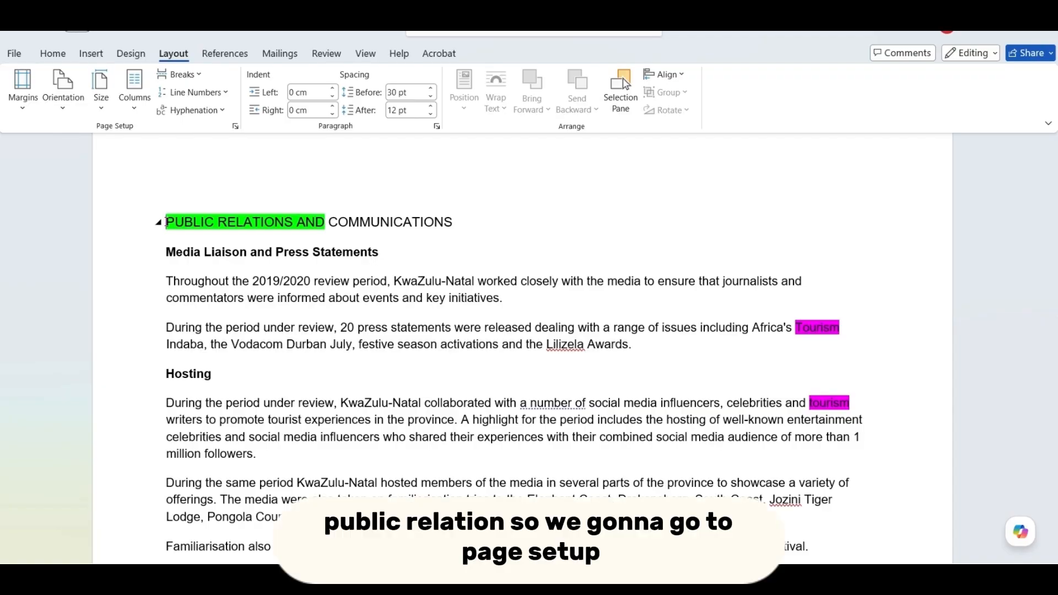
{"action": "left_click", "coordinate": [128, 113]}
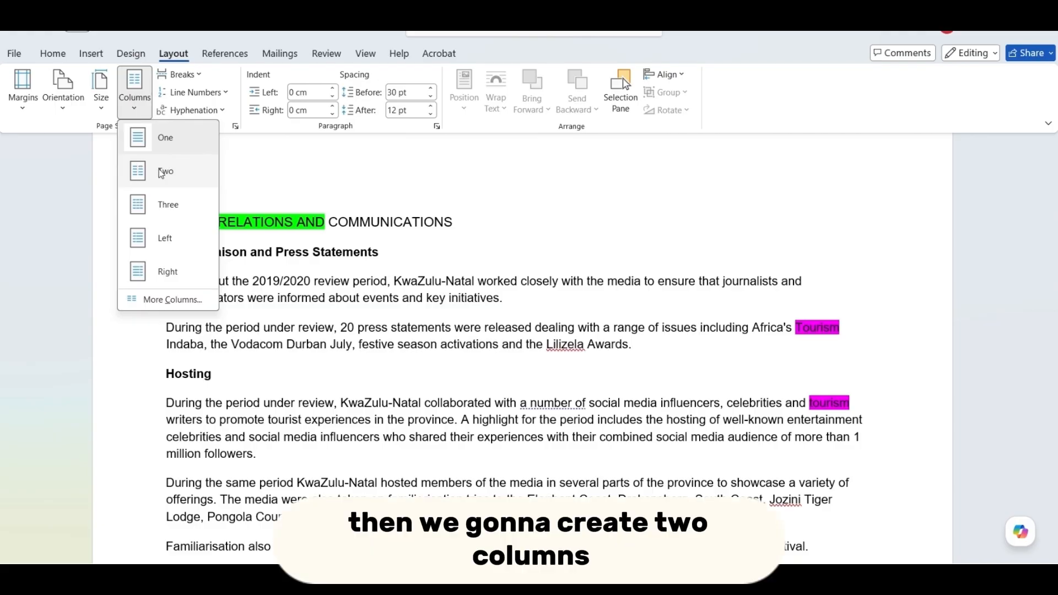
{"action": "left_click", "coordinate": [167, 172]}
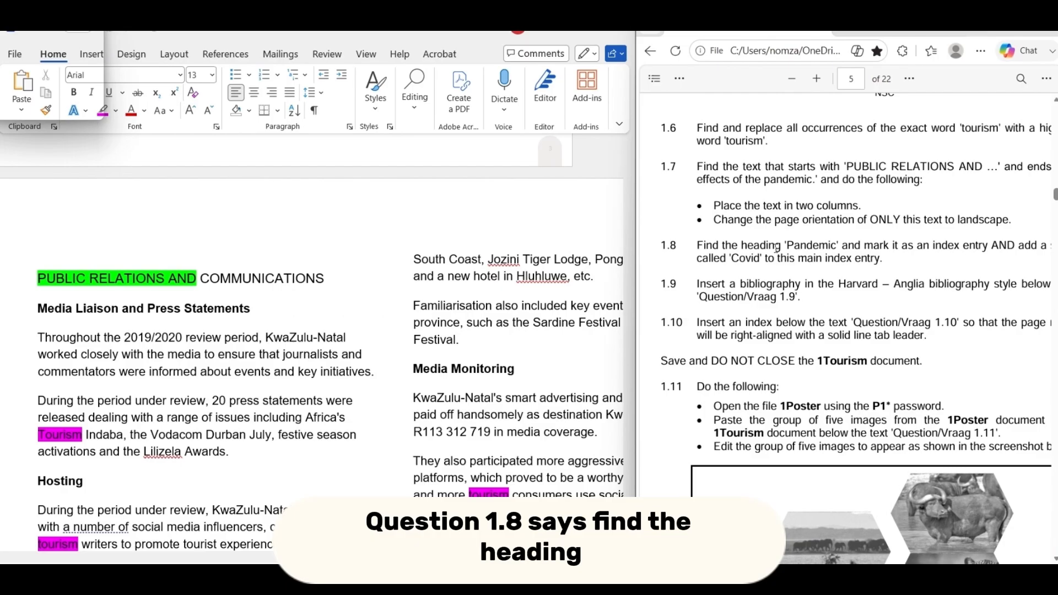
Check question 1.8, copy the word 'Pandemic' from it and find the heading 'Pandemic' in the 1Tourism document.
{"action": "scroll", "coordinate": [776, 248], "scroll_direction": "right", "scroll_amount": 1}
{"action": "scroll", "coordinate": [880, 250], "scroll_direction": "right", "scroll_amount": 2}
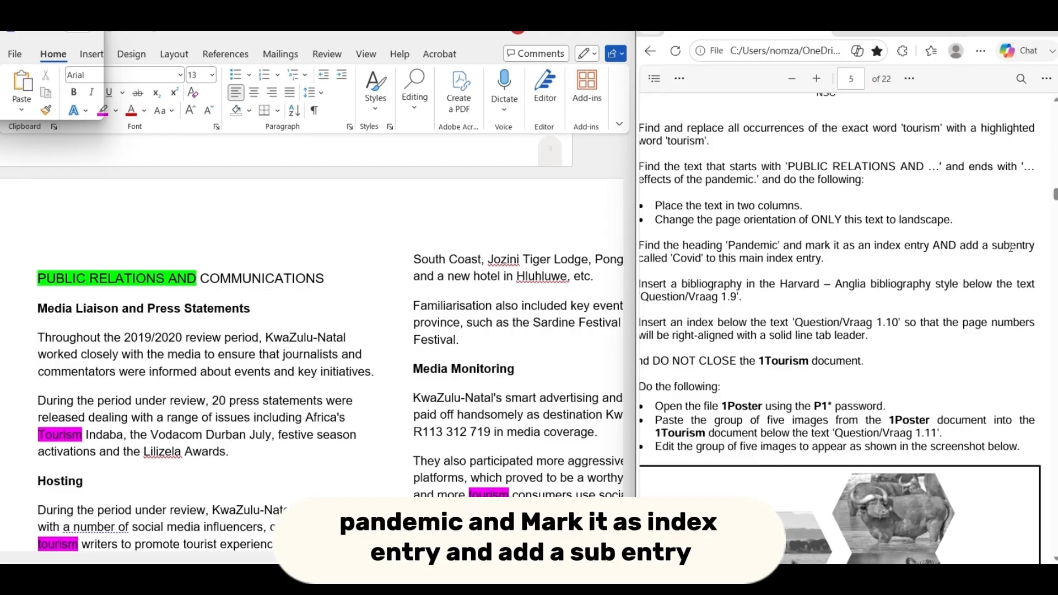
{"action": "scroll", "coordinate": [902, 256], "scroll_direction": "left", "scroll_amount": 2}
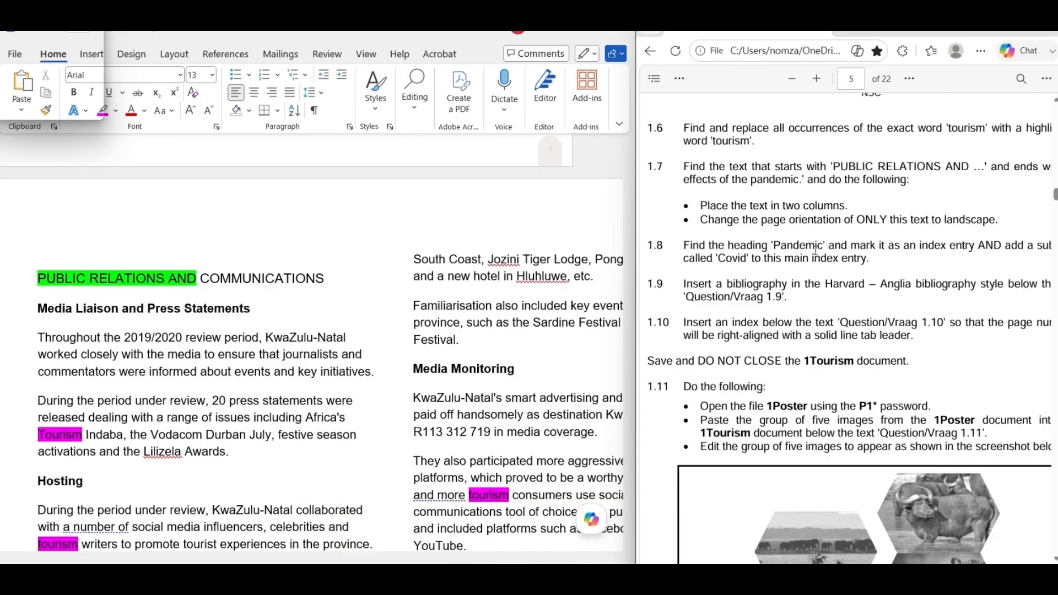
{"action": "left_click_drag", "start_coordinate": [823, 245], "coordinate": [773, 245]}
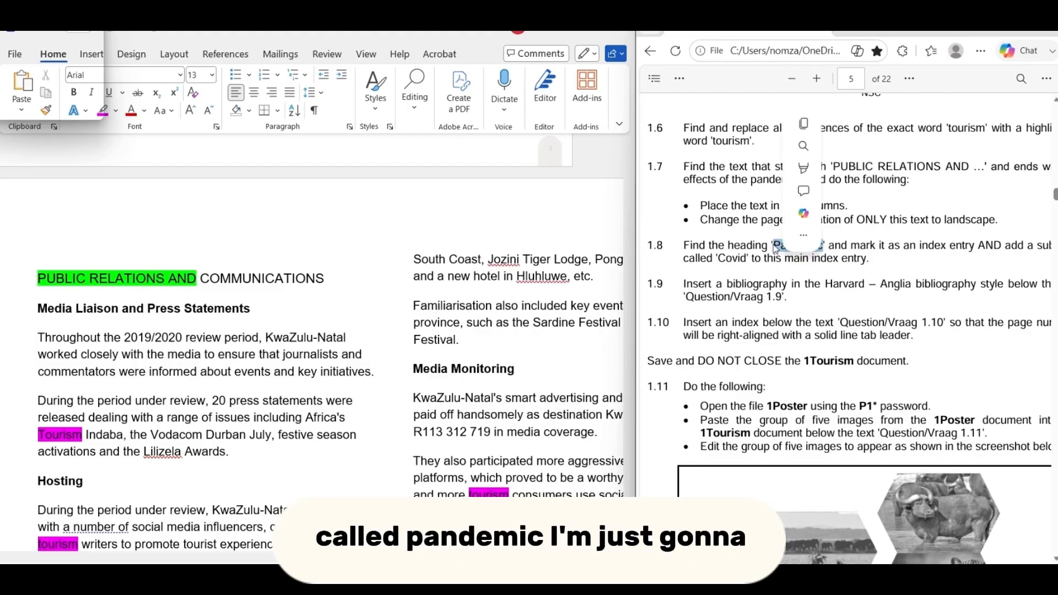
{"action": "left_click", "coordinate": [801, 123]}
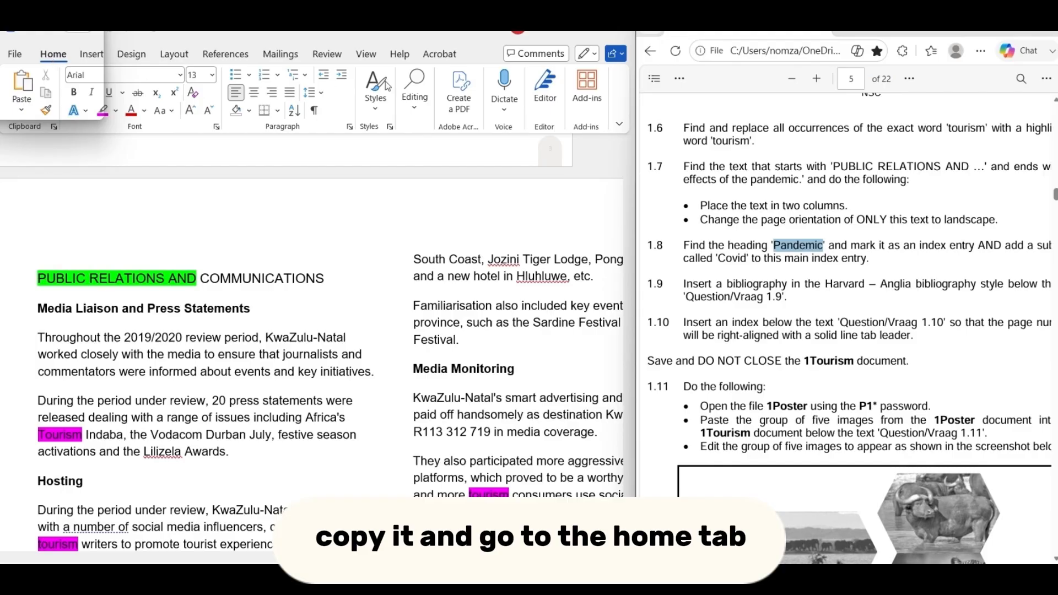
{"action": "left_click", "coordinate": [416, 108]}
{"action": "left_click", "coordinate": [416, 108]}
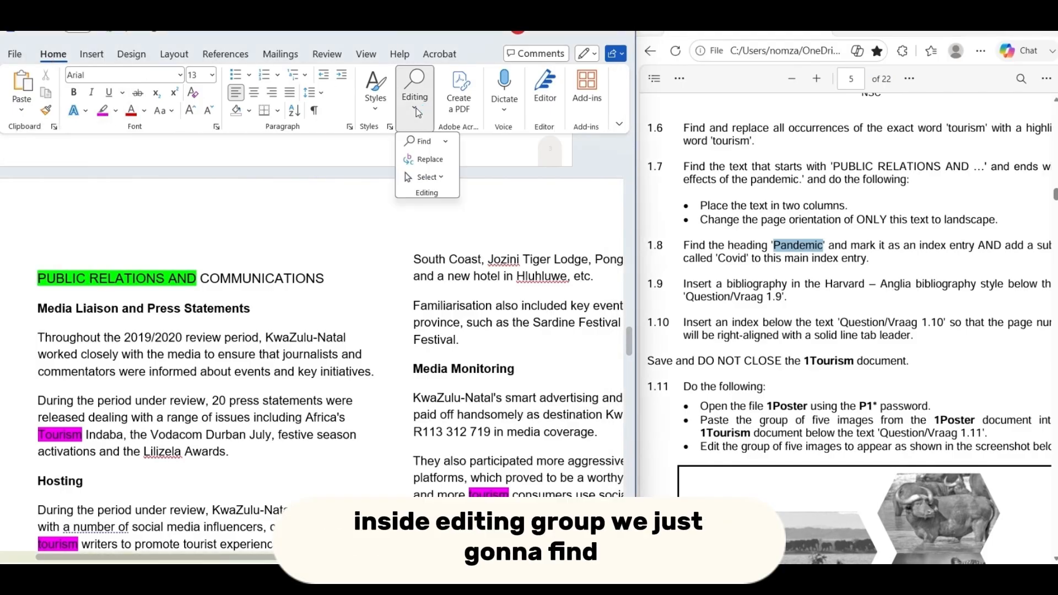
{"action": "left_click", "coordinate": [428, 141]}
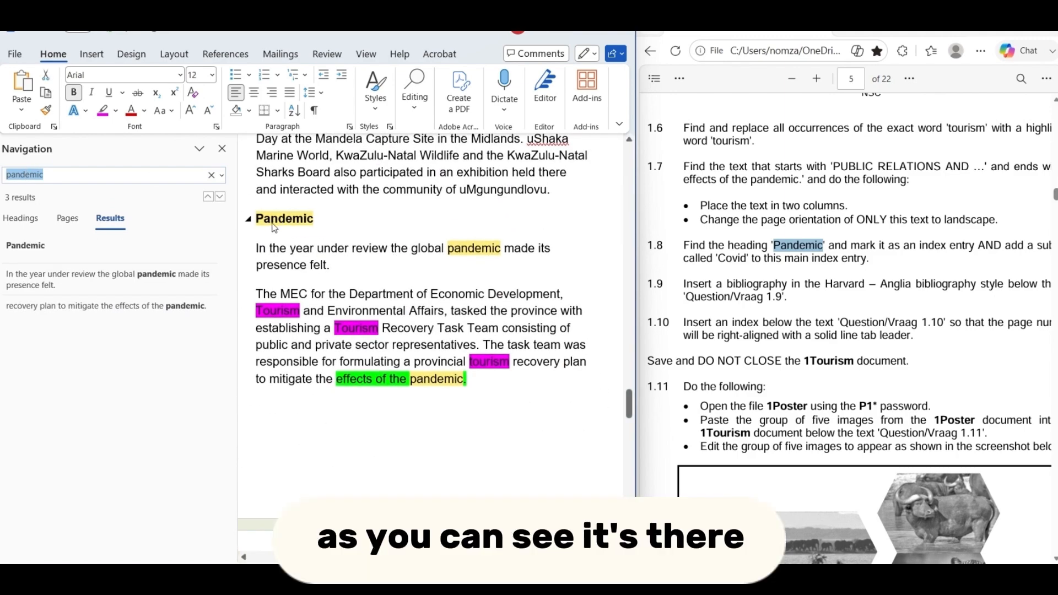
Mark the heading 'Pandemic' as a main index entry with the subentry 'Covid'.
{"action": "left_click_drag", "start_coordinate": [315, 220], "coordinate": [251, 222]}
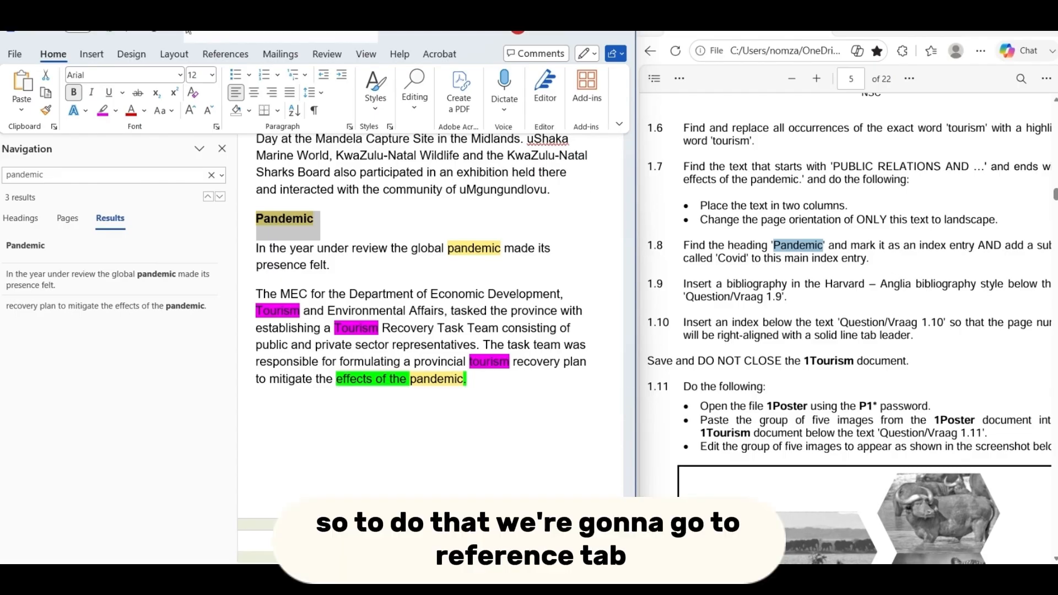
{"action": "left_click", "coordinate": [225, 58]}
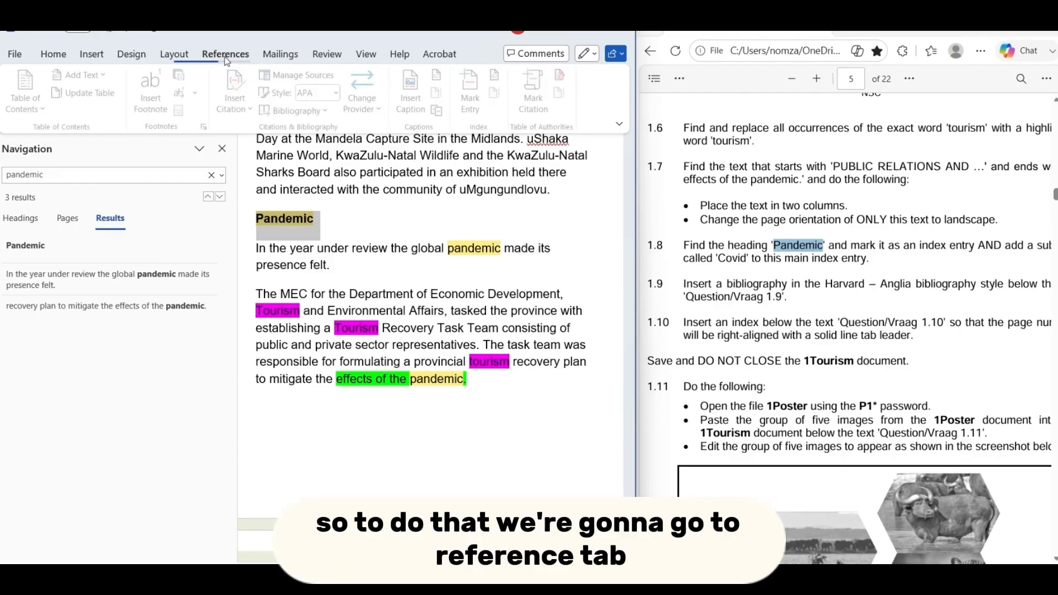
{"action": "left_click", "coordinate": [222, 148]}
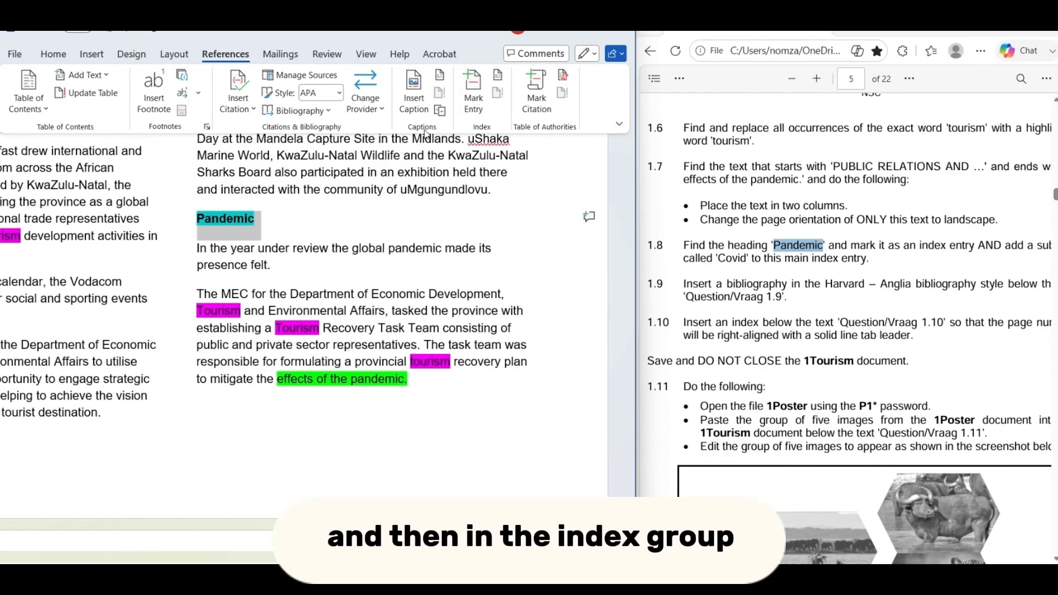
{"action": "left_click", "coordinate": [472, 113]}
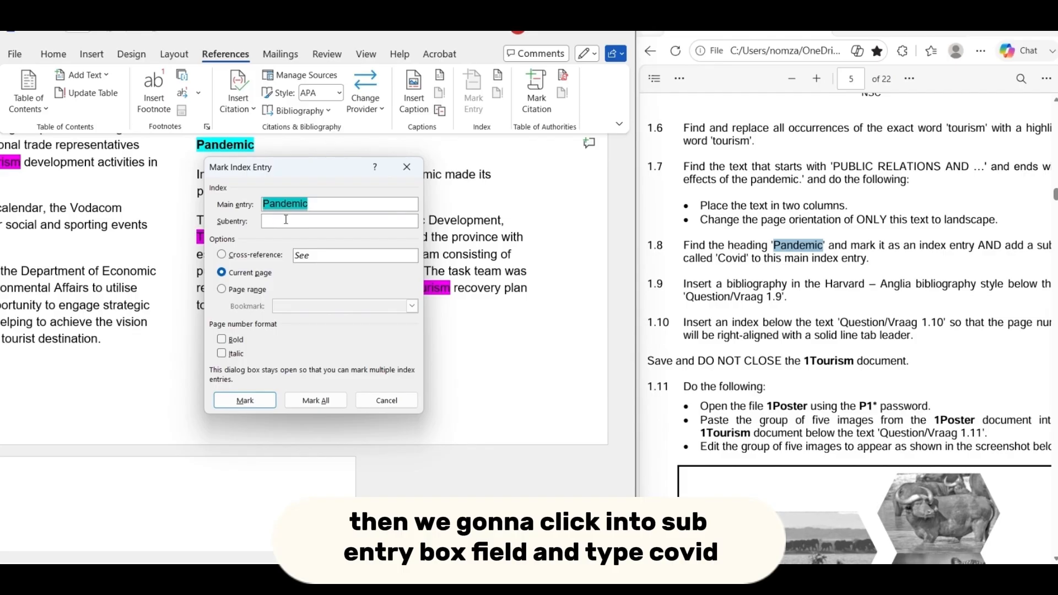
{"action": "type", "text": "Covid"}
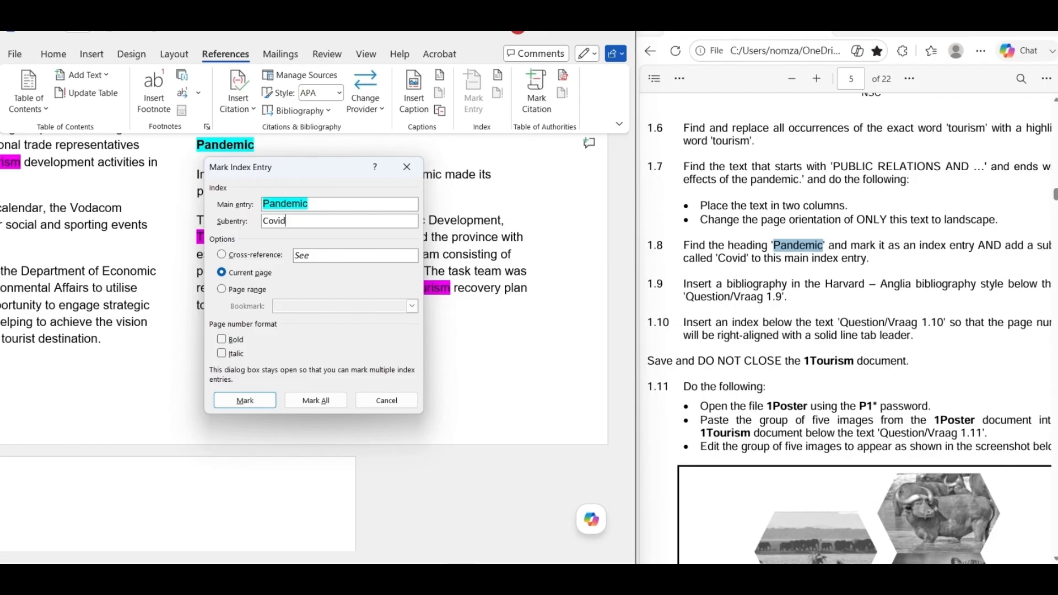
{"action": "left_click", "coordinate": [242, 400]}
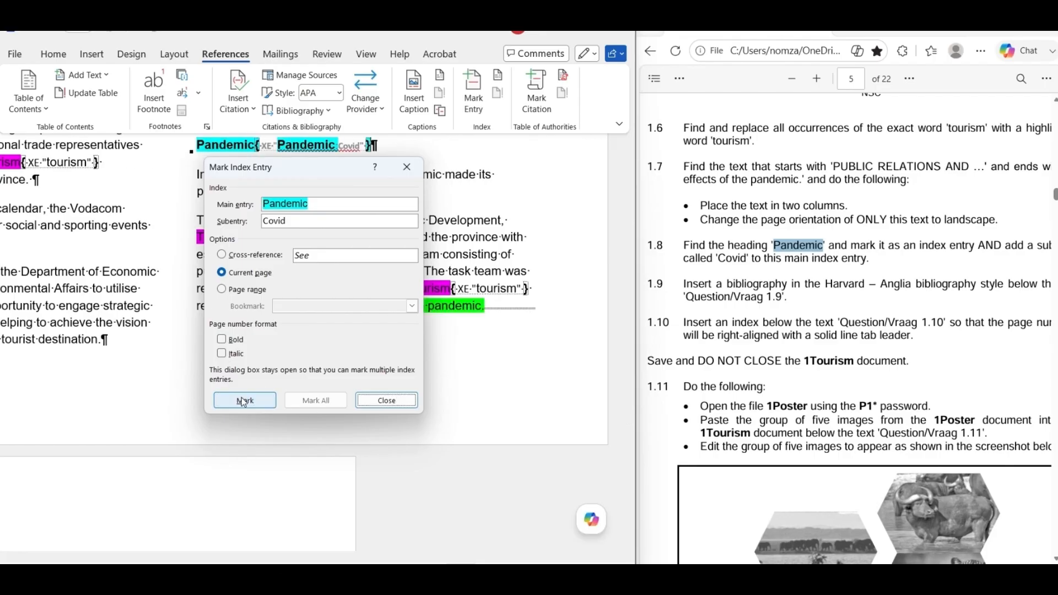
{"action": "left_click", "coordinate": [383, 400]}
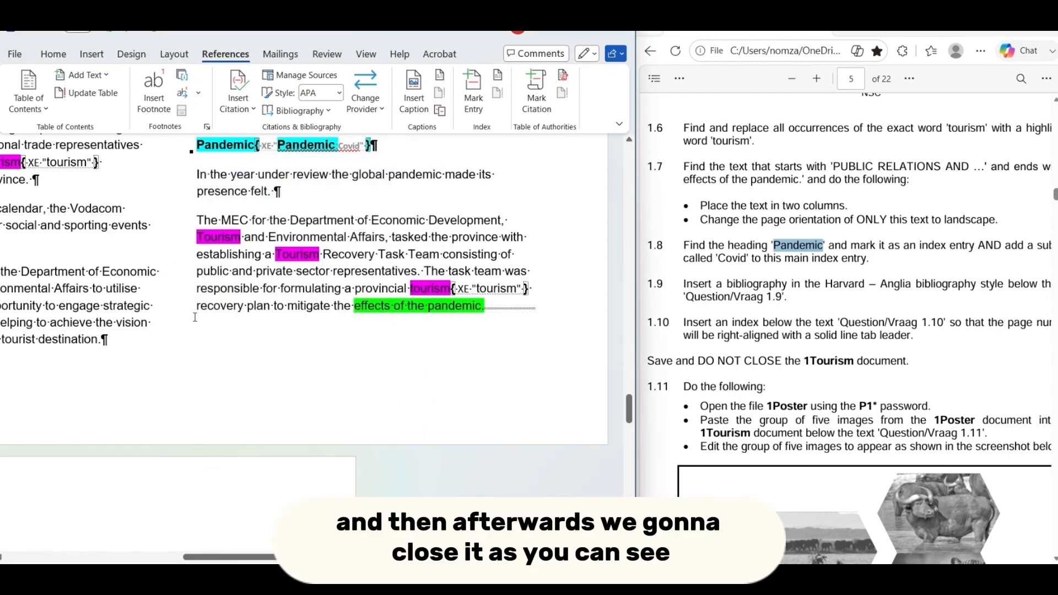
Check question 1.9 and place the cursor in the first empty paragraph below the text 'Question/Vraag 1.9'.
{"action": "scroll", "coordinate": [196, 316], "scroll_direction": "left", "scroll_amount": 3}
{"action": "scroll", "coordinate": [196, 315], "scroll_direction": "up", "scroll_amount": 2}
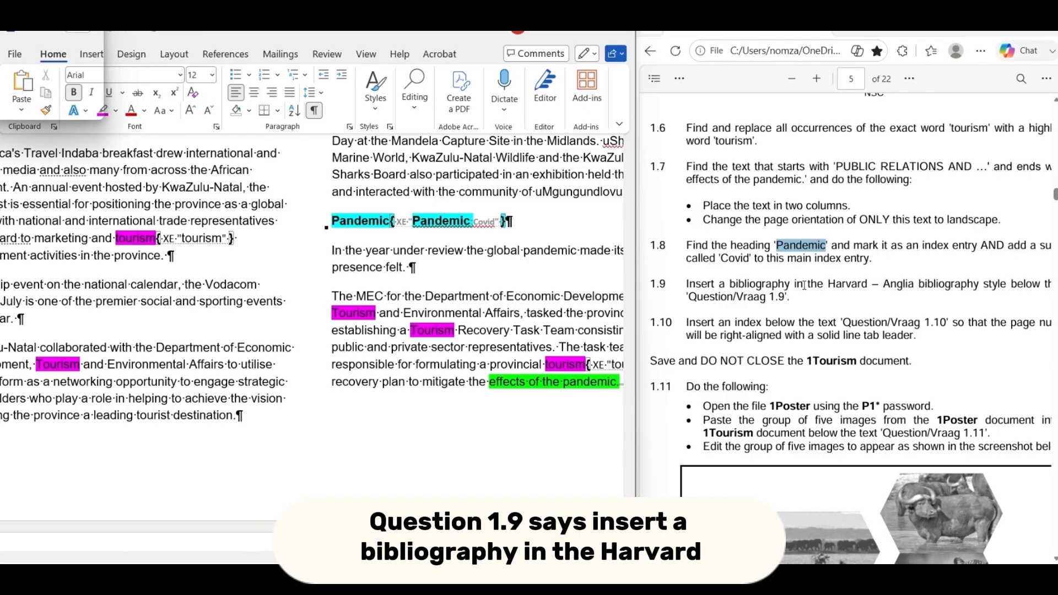
{"action": "scroll", "coordinate": [804, 285], "scroll_direction": "right", "scroll_amount": 1}
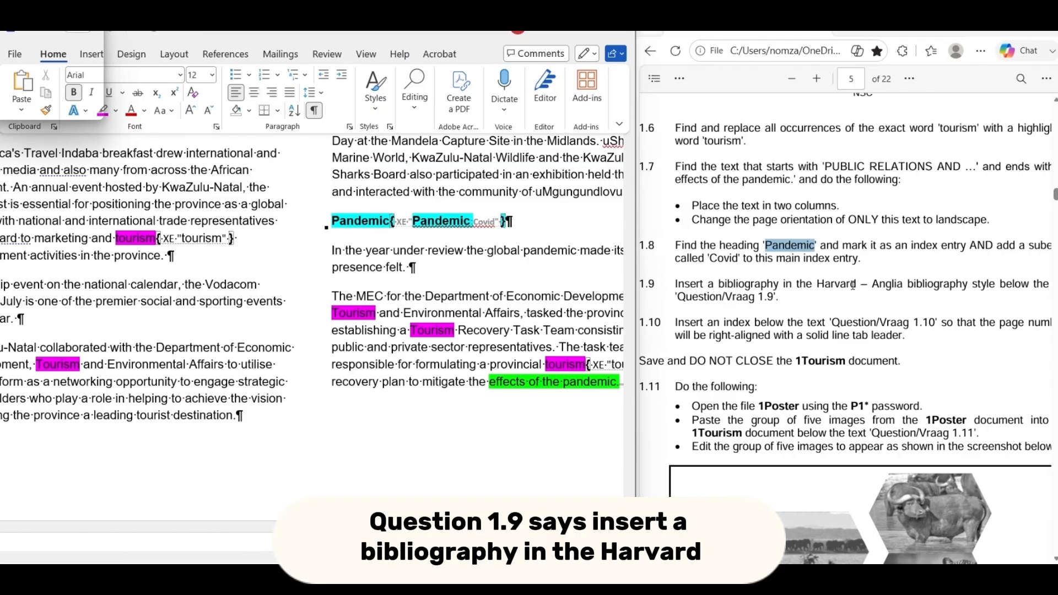
{"action": "scroll", "coordinate": [852, 285], "scroll_direction": "right", "scroll_amount": 2}
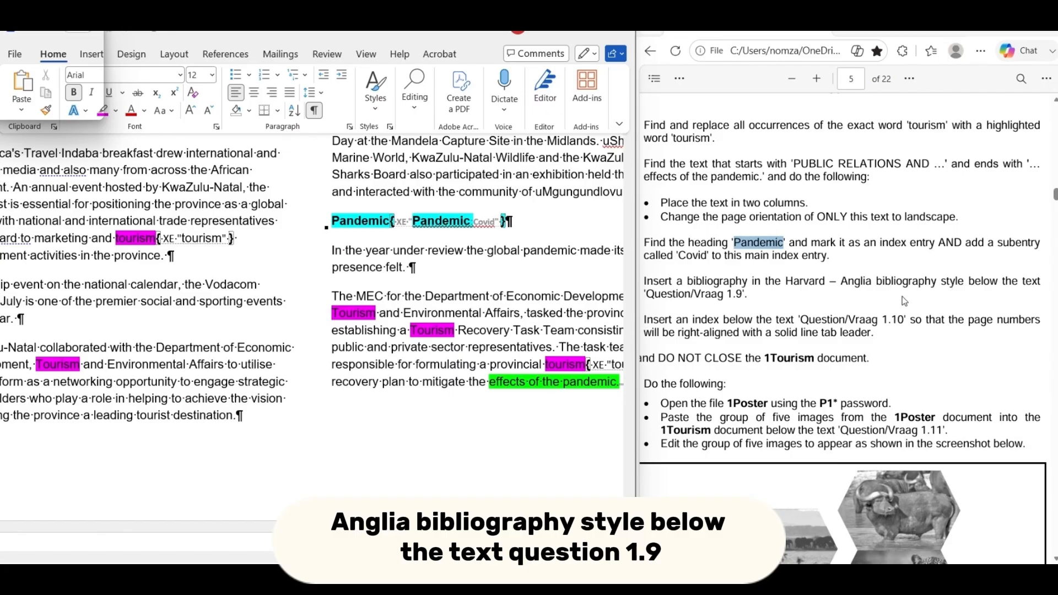
{"action": "scroll", "coordinate": [895, 300], "scroll_direction": "left", "scroll_amount": 3}
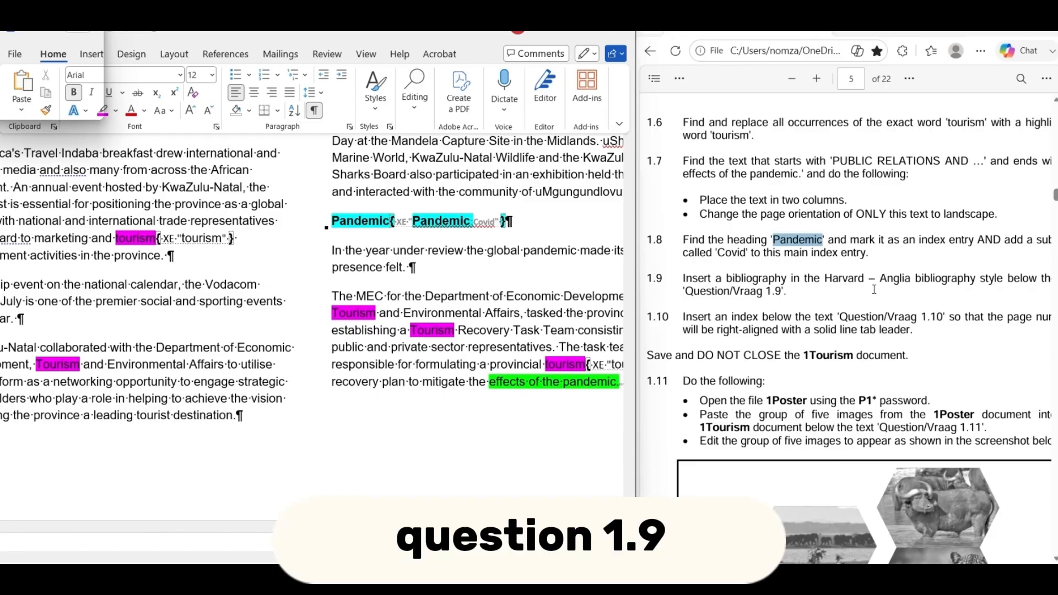
{"action": "scroll", "coordinate": [874, 289], "scroll_direction": "right", "scroll_amount": 1}
{"action": "scroll", "coordinate": [155, 395], "scroll_direction": "down", "scroll_amount": 1}
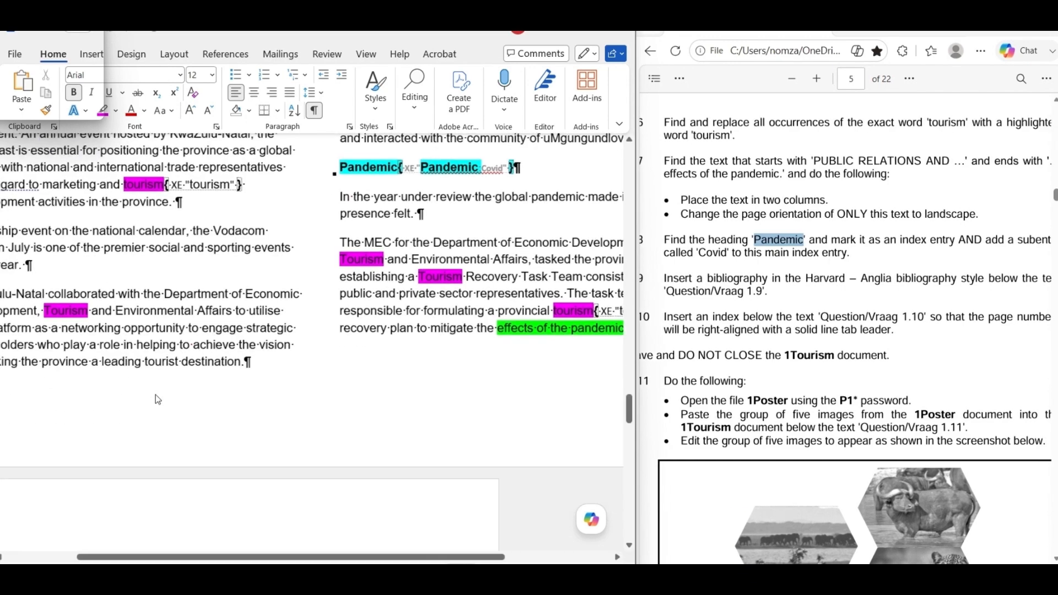
{"action": "scroll", "coordinate": [155, 398], "scroll_direction": "down", "scroll_amount": 5}
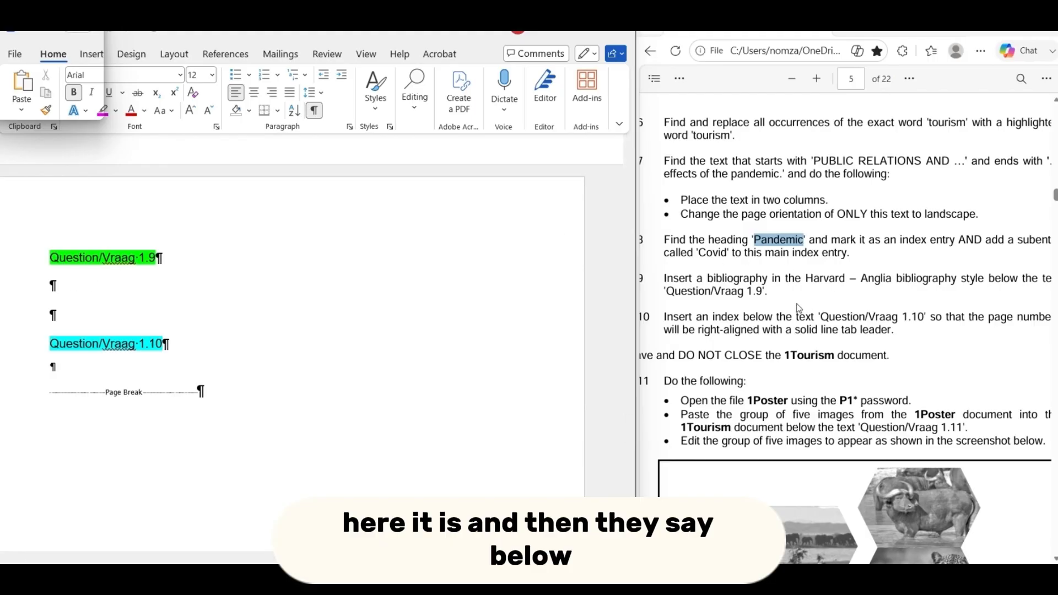
{"action": "scroll", "coordinate": [794, 302], "scroll_direction": "right", "scroll_amount": 1}
{"action": "scroll", "coordinate": [719, 288], "scroll_direction": "left", "scroll_amount": 1}
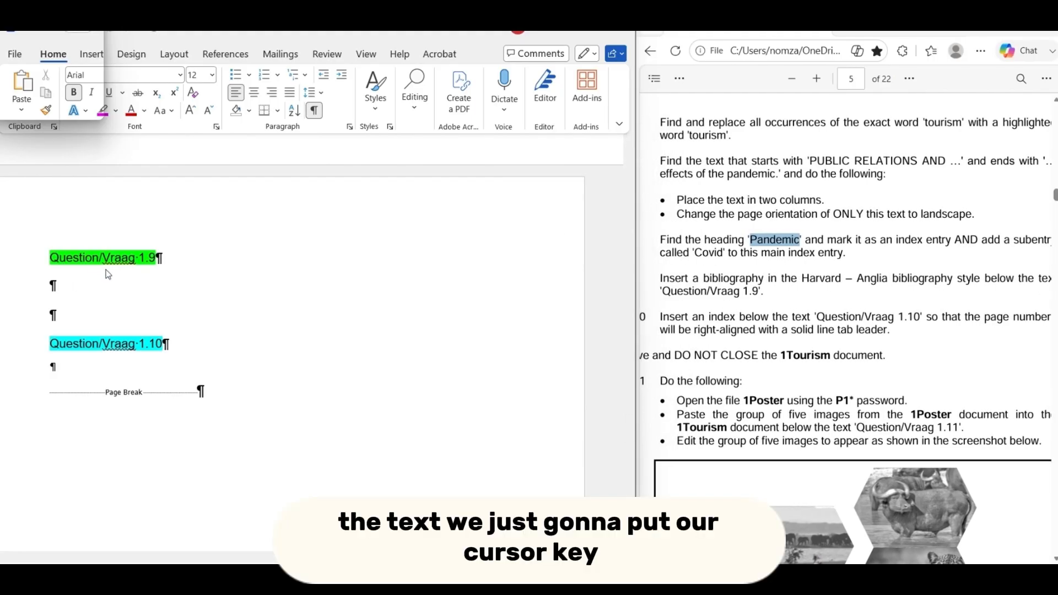
{"action": "left_click", "coordinate": [65, 281]}
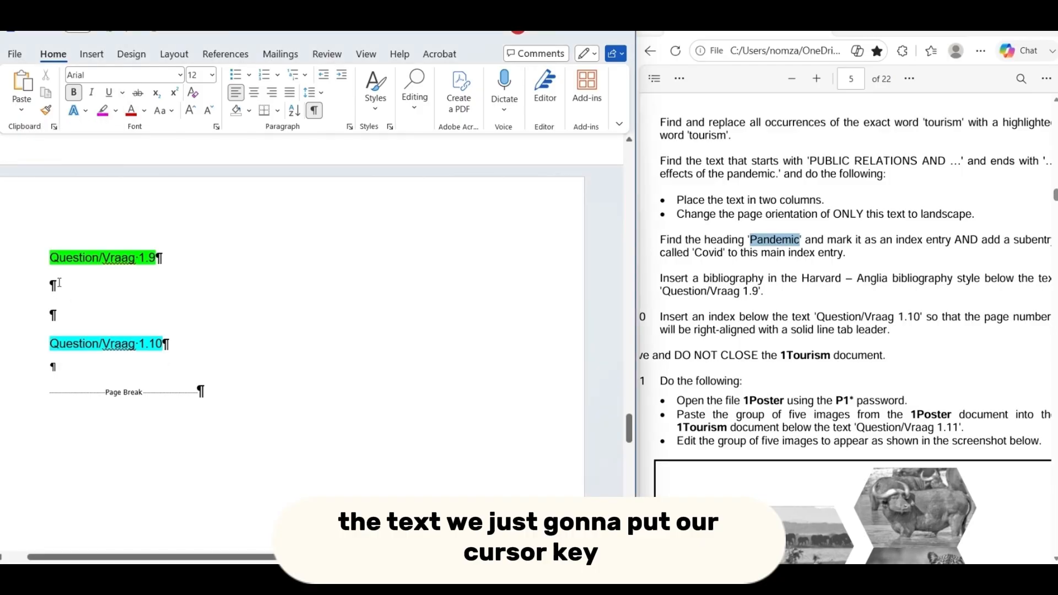
{"action": "left_click", "coordinate": [59, 283]}
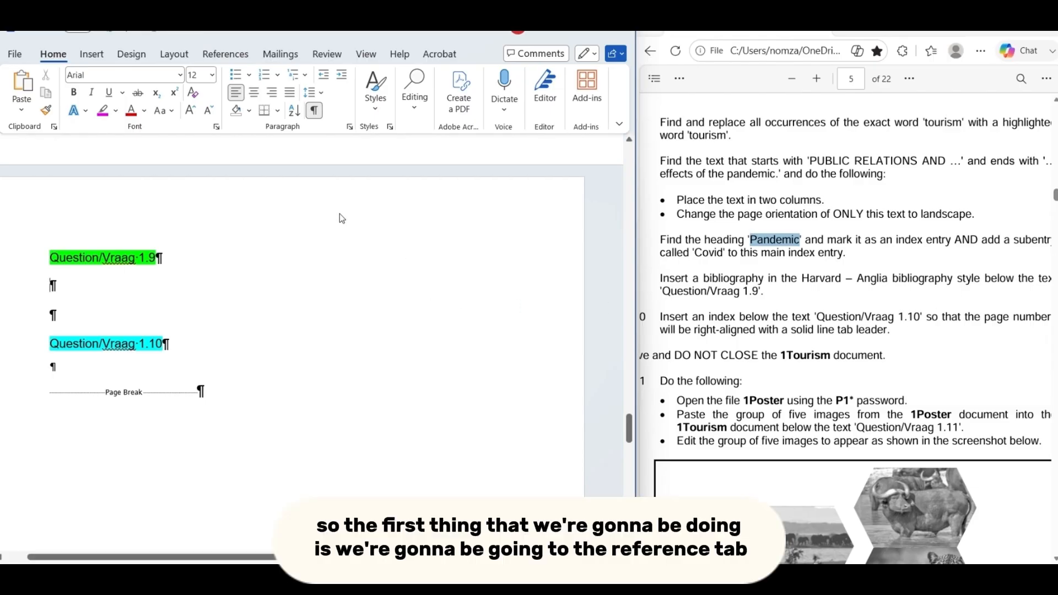
Set the citation style to Harvard - Anglia and insert the built-in 'Bibliography' below 'Question/Vraag 1.9'.
{"action": "left_click", "coordinate": [226, 54]}
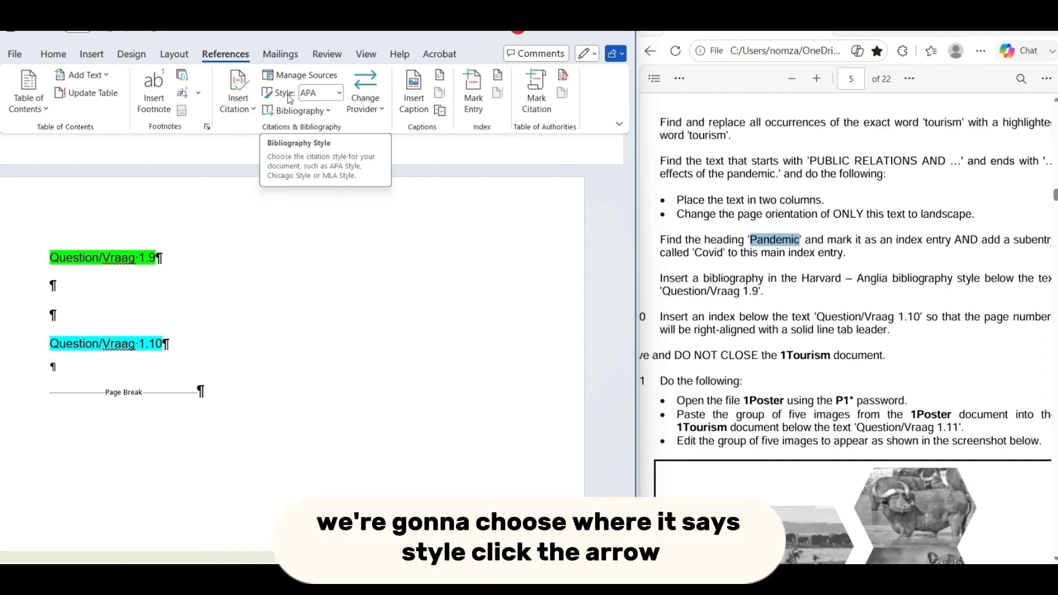
{"action": "left_click", "coordinate": [339, 94]}
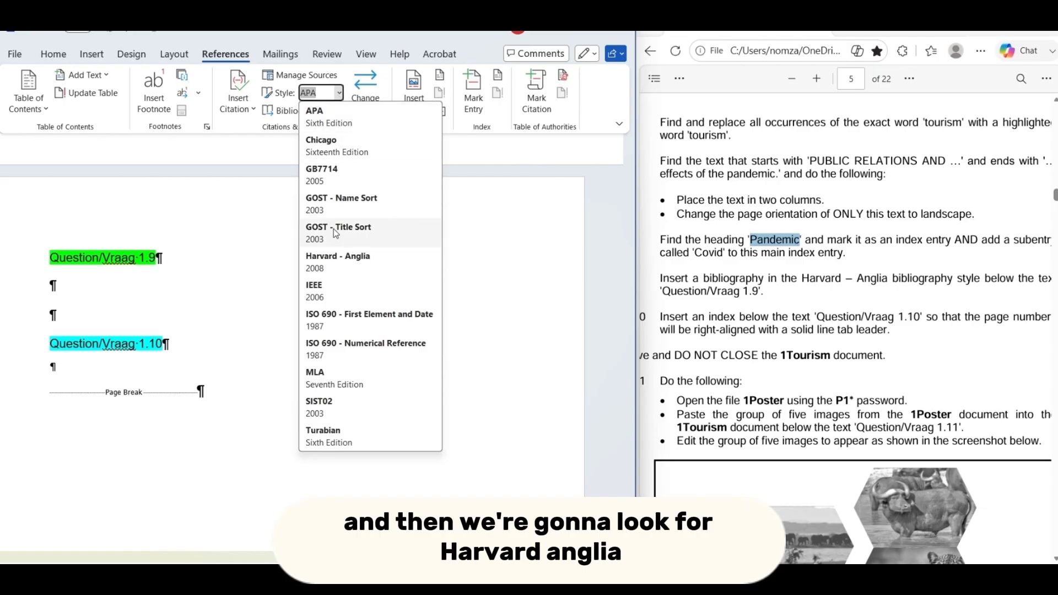
{"action": "left_click", "coordinate": [332, 262]}
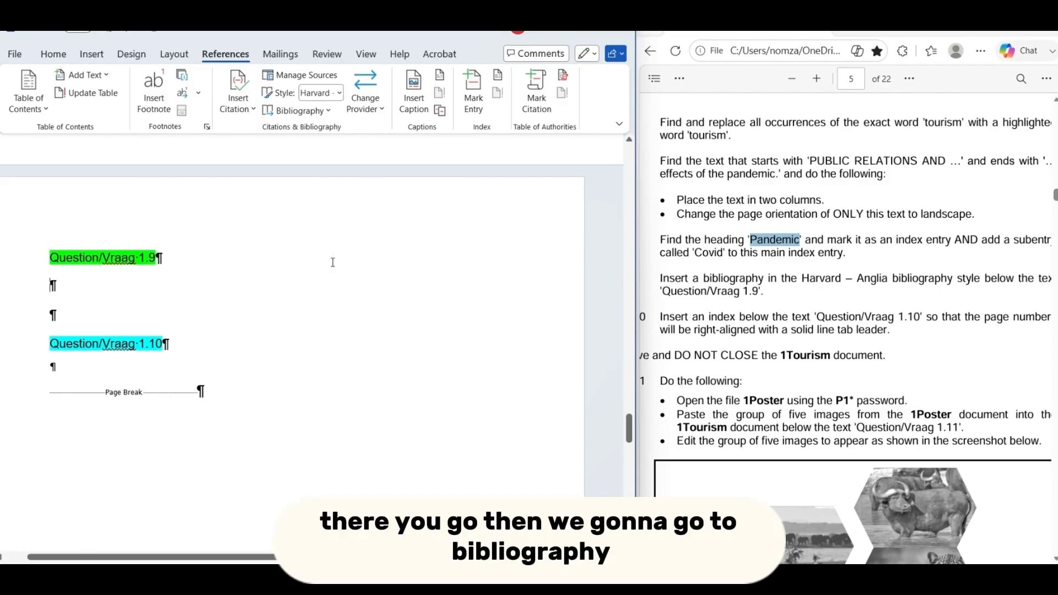
{"action": "left_click", "coordinate": [324, 109]}
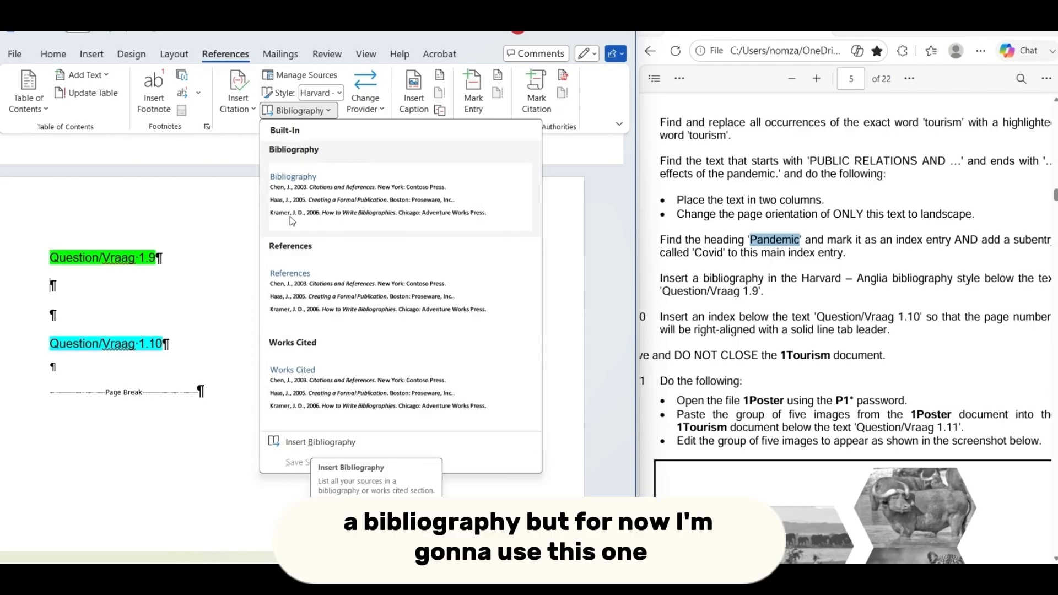
{"action": "left_click", "coordinate": [320, 199]}
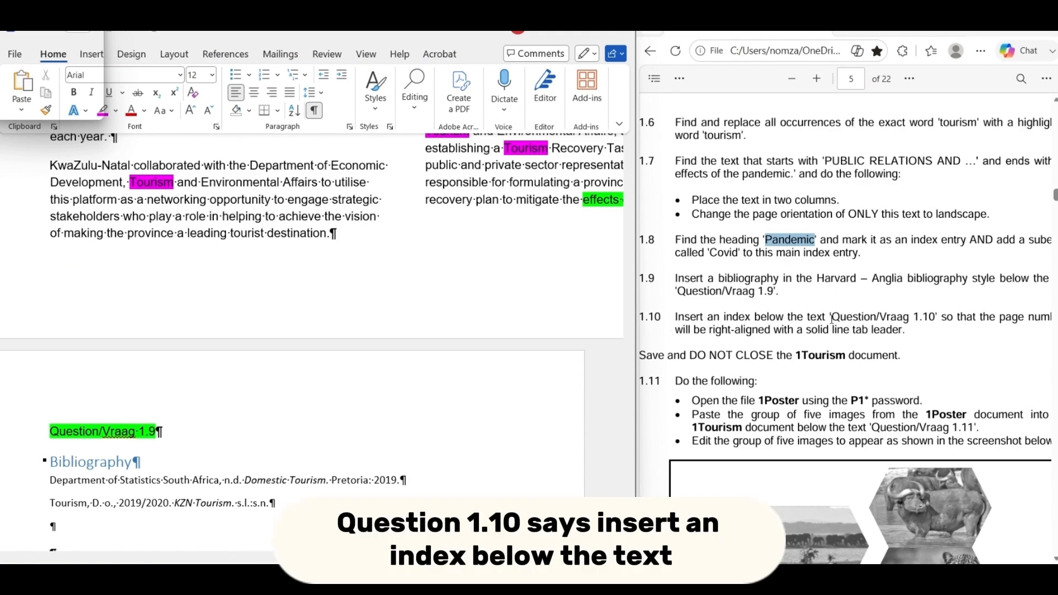
Check question 1.10 and place the cursor in the empty paragraph below the text 'Question/Vraag 1.10' in the 1Tourism document.
{"action": "scroll", "coordinate": [832, 319], "scroll_direction": "right", "scroll_amount": 1}
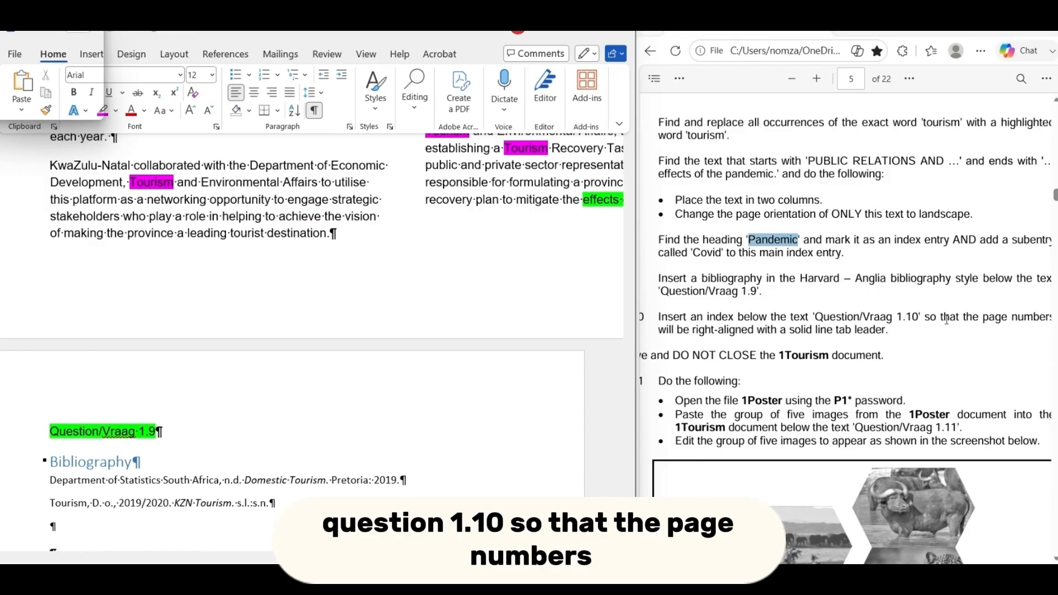
{"action": "scroll", "coordinate": [944, 319], "scroll_direction": "right", "scroll_amount": 3}
{"action": "scroll", "coordinate": [918, 321], "scroll_direction": "left", "scroll_amount": 4}
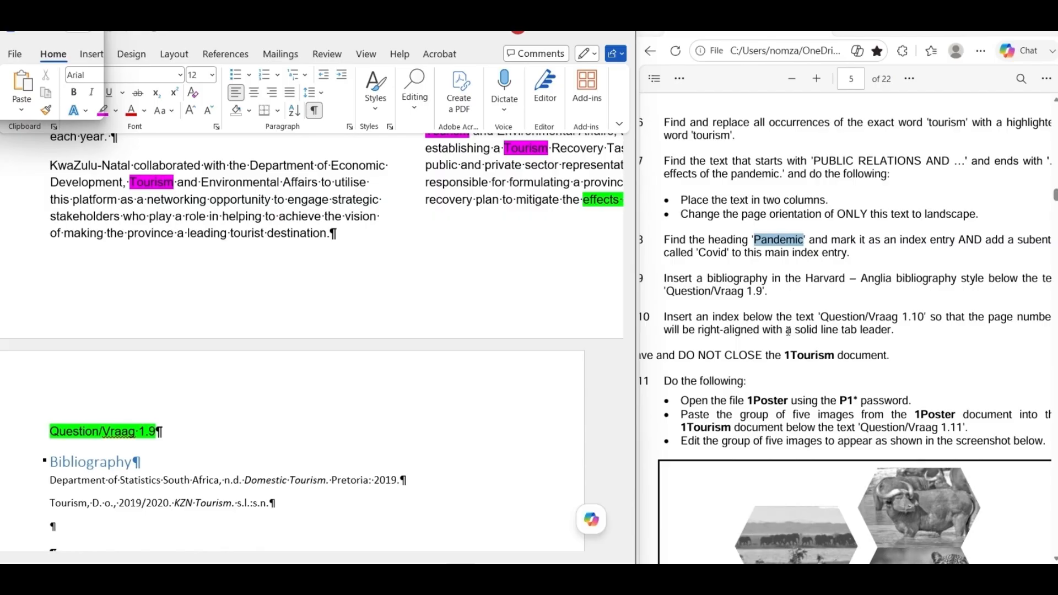
{"action": "scroll", "coordinate": [788, 331], "scroll_direction": "left", "scroll_amount": 1}
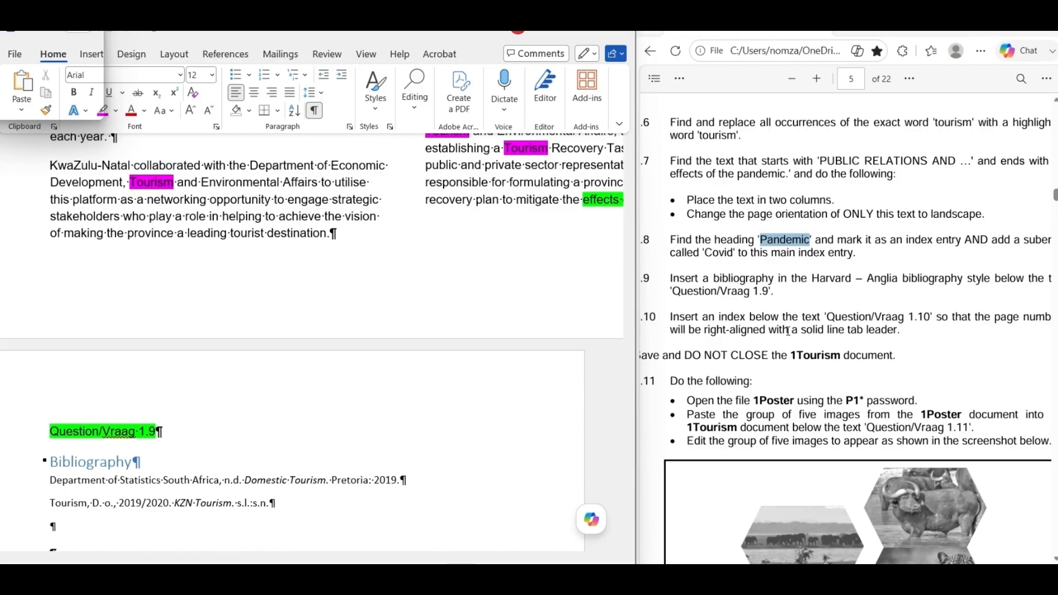
{"action": "scroll", "coordinate": [797, 325], "scroll_direction": "right", "scroll_amount": 2}
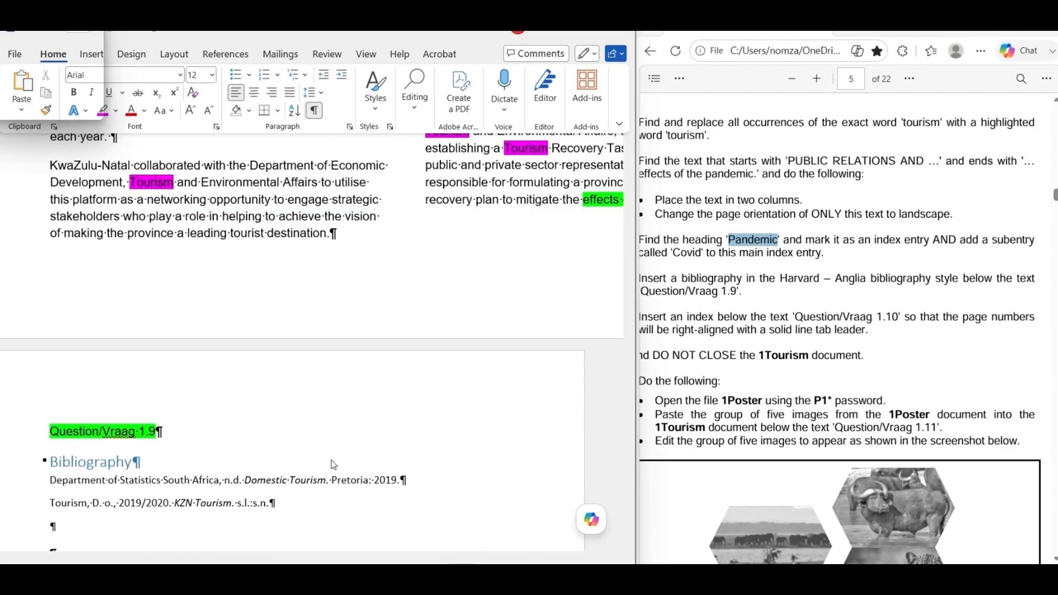
{"action": "scroll", "coordinate": [224, 449], "scroll_direction": "down", "scroll_amount": 5}
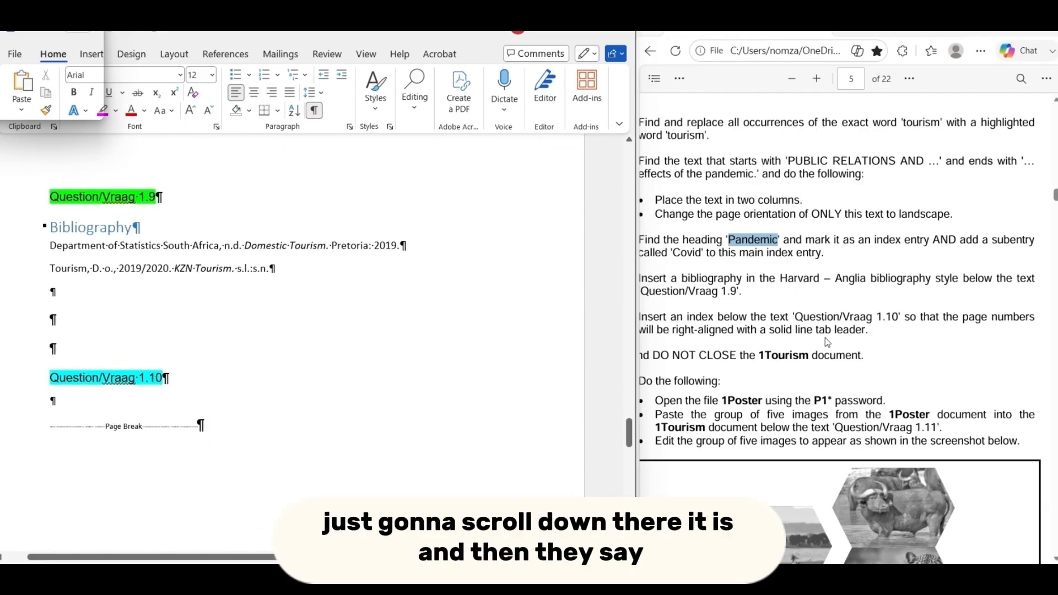
{"action": "scroll", "coordinate": [811, 330], "scroll_direction": "left", "scroll_amount": 2}
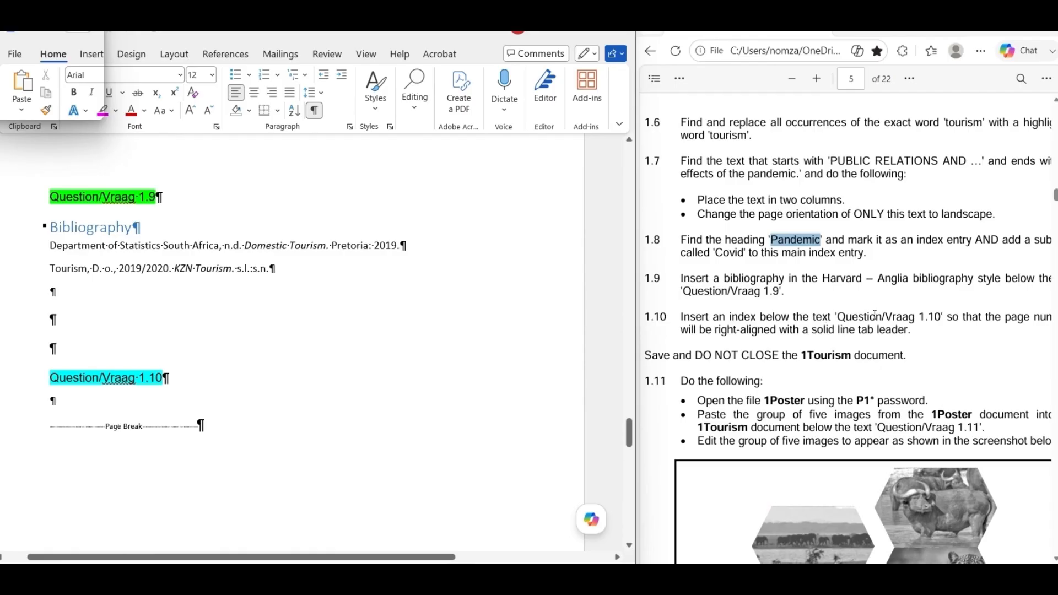
{"action": "left_click", "coordinate": [68, 400]}
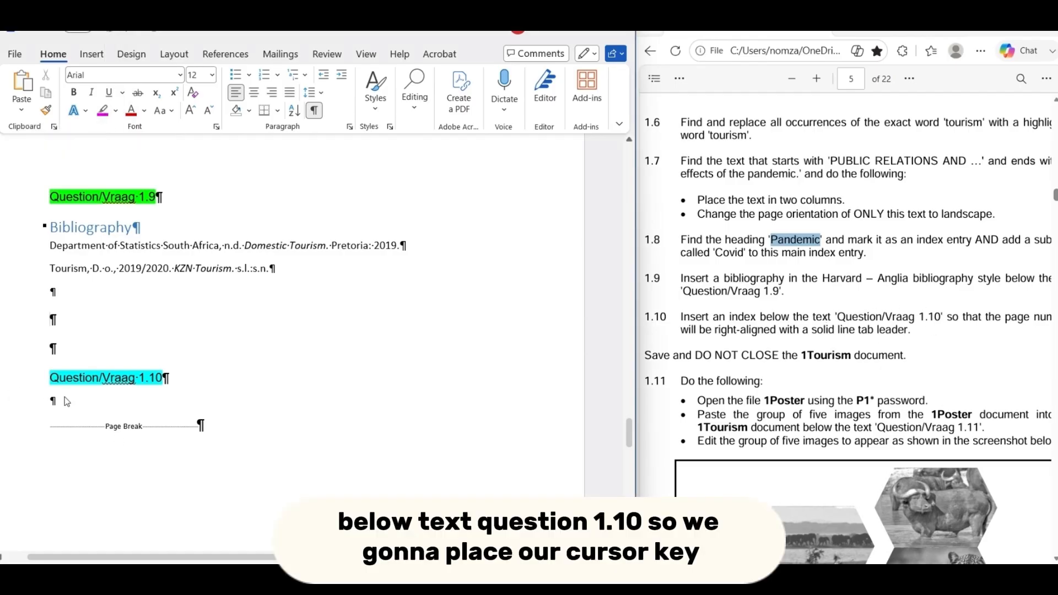
{"action": "left_click", "coordinate": [63, 399]}
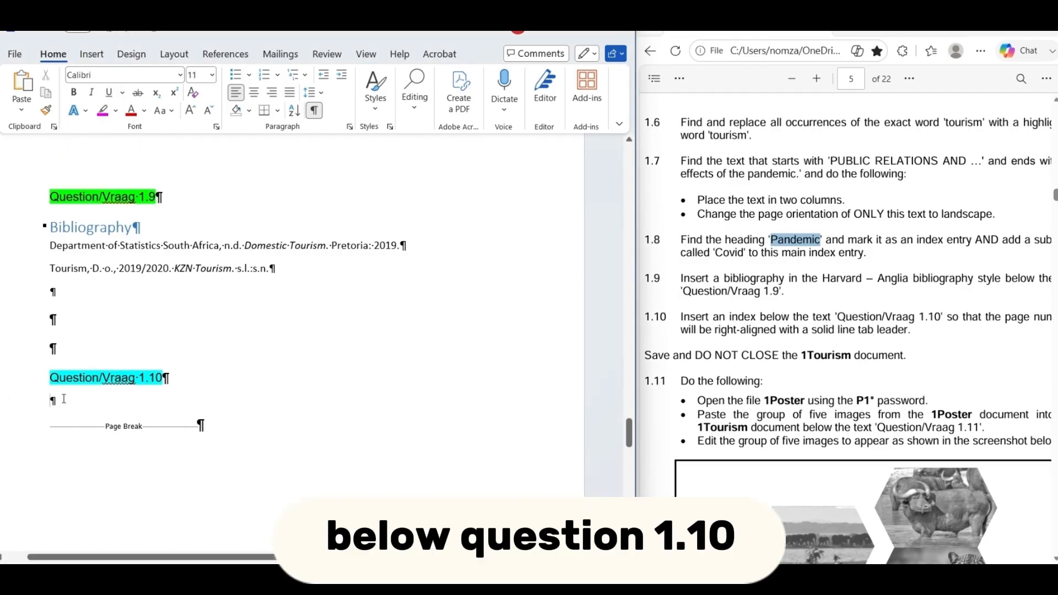
Insert an index below 'Question/Vraag 1.10' with right-aligned page numbers and a solid line tab leader.
{"action": "scroll", "coordinate": [851, 341], "scroll_direction": "right", "scroll_amount": 1}
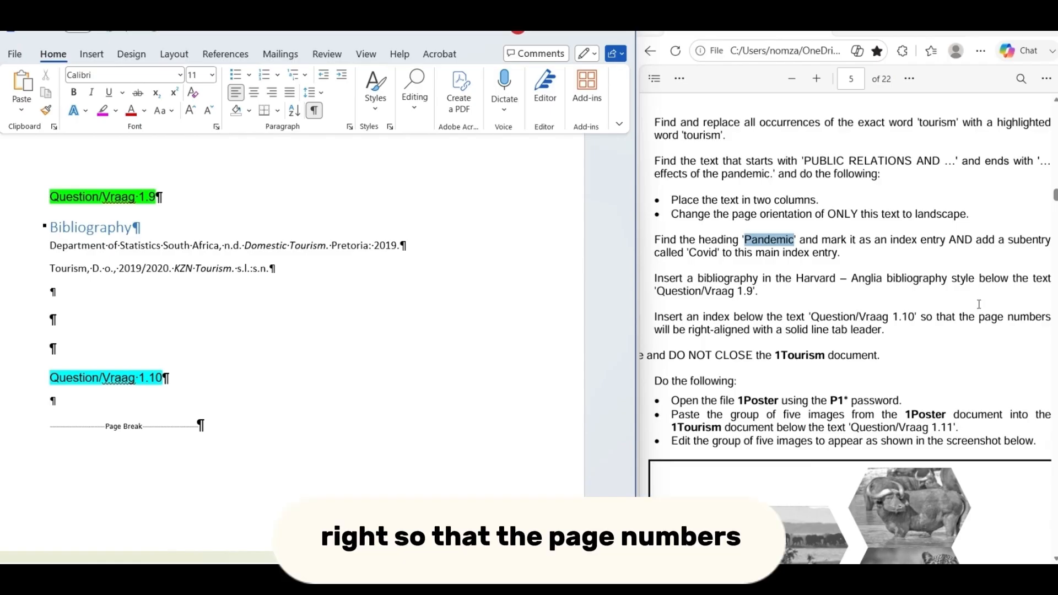
{"action": "scroll", "coordinate": [973, 320], "scroll_direction": "right", "scroll_amount": 1}
{"action": "scroll", "coordinate": [974, 319], "scroll_direction": "left", "scroll_amount": 3}
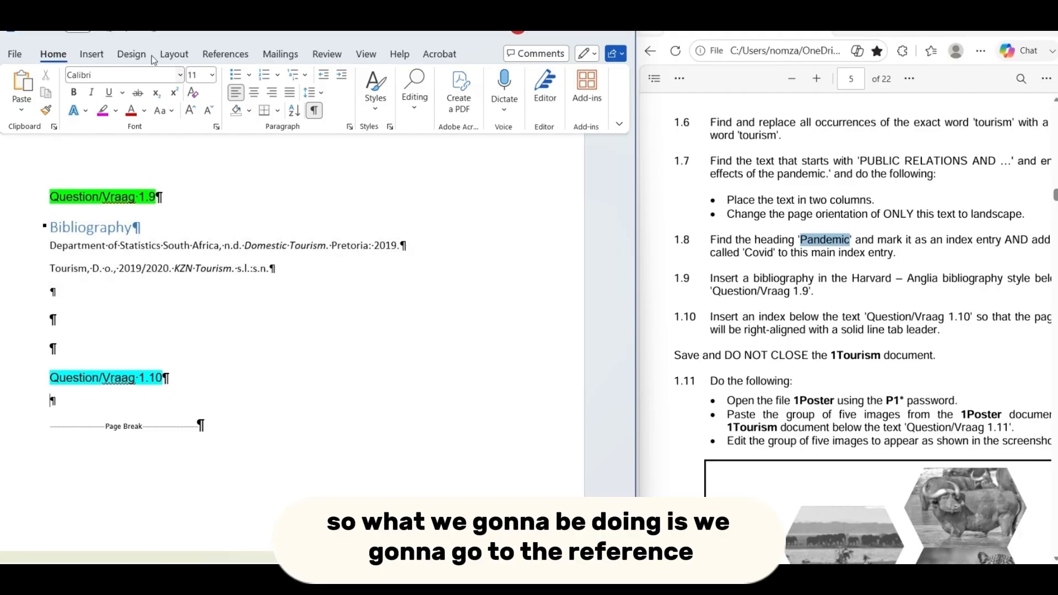
{"action": "left_click", "coordinate": [218, 56]}
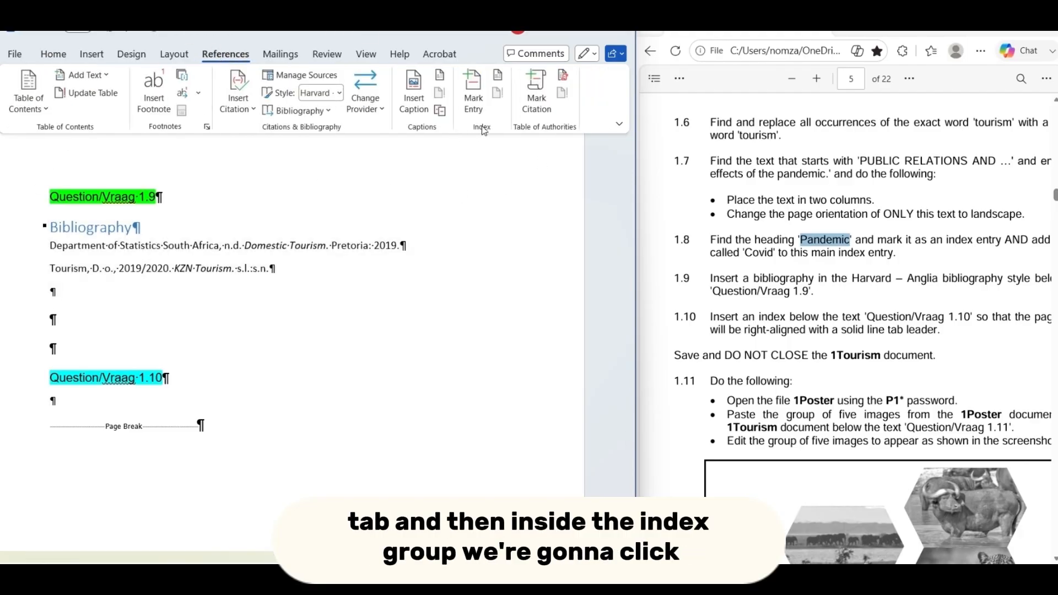
{"action": "left_click", "coordinate": [498, 78]}
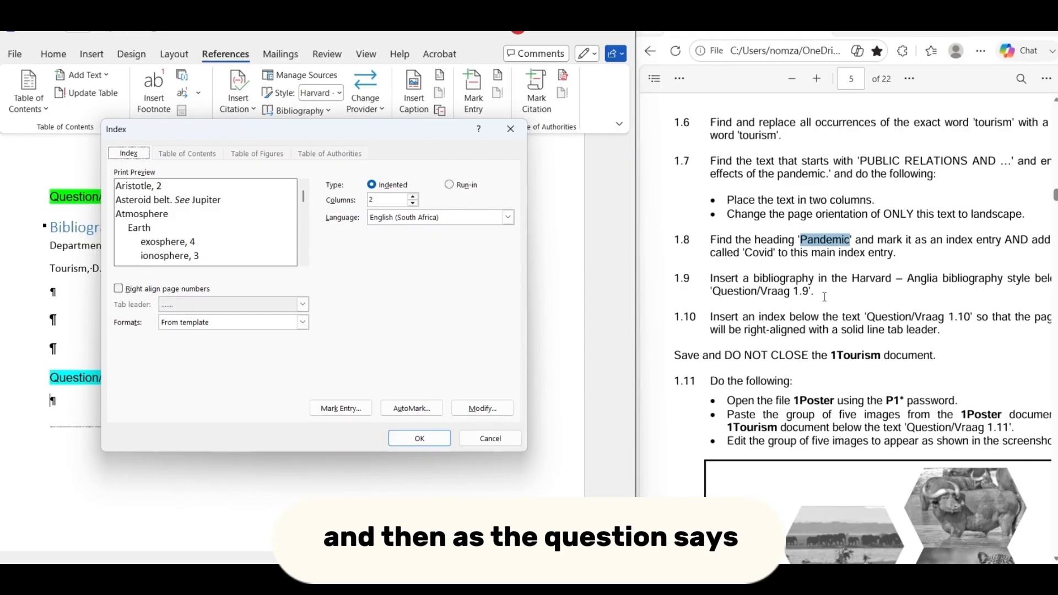
{"action": "scroll", "coordinate": [876, 331], "scroll_direction": "right", "scroll_amount": 1}
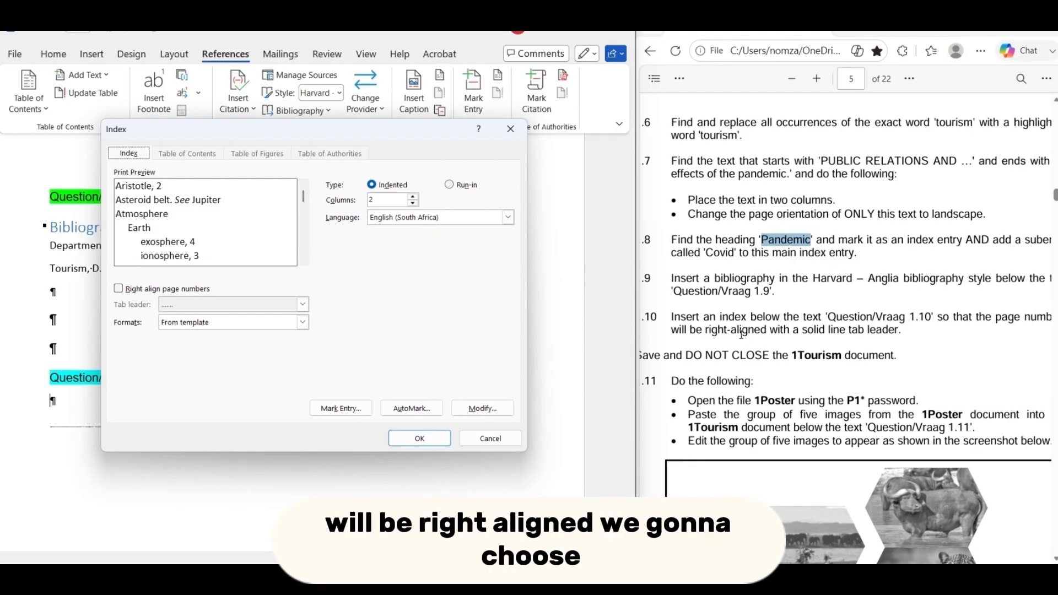
{"action": "left_click", "coordinate": [118, 288]}
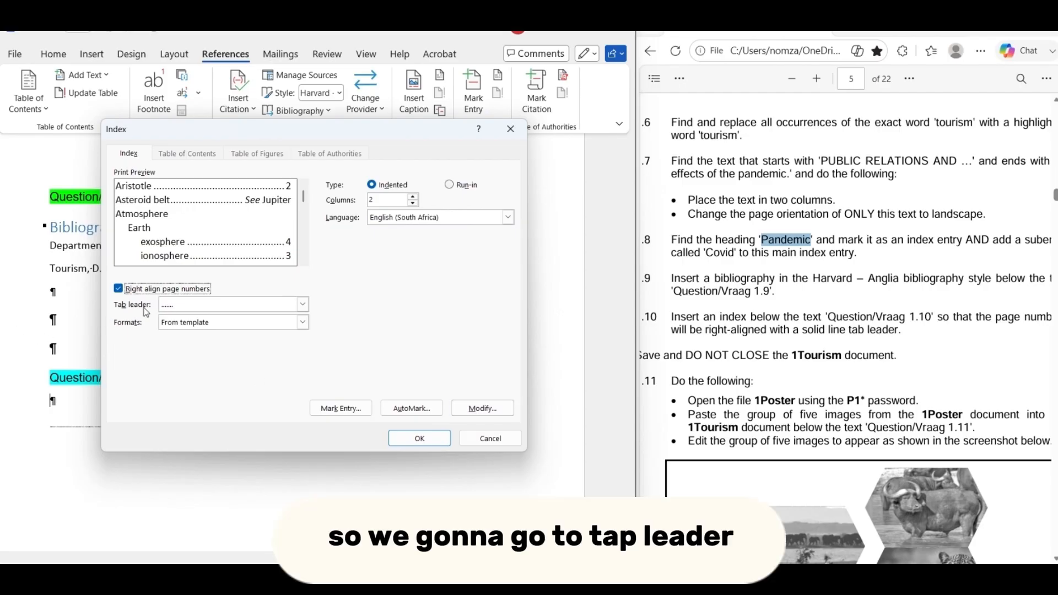
{"action": "left_click", "coordinate": [303, 304]}
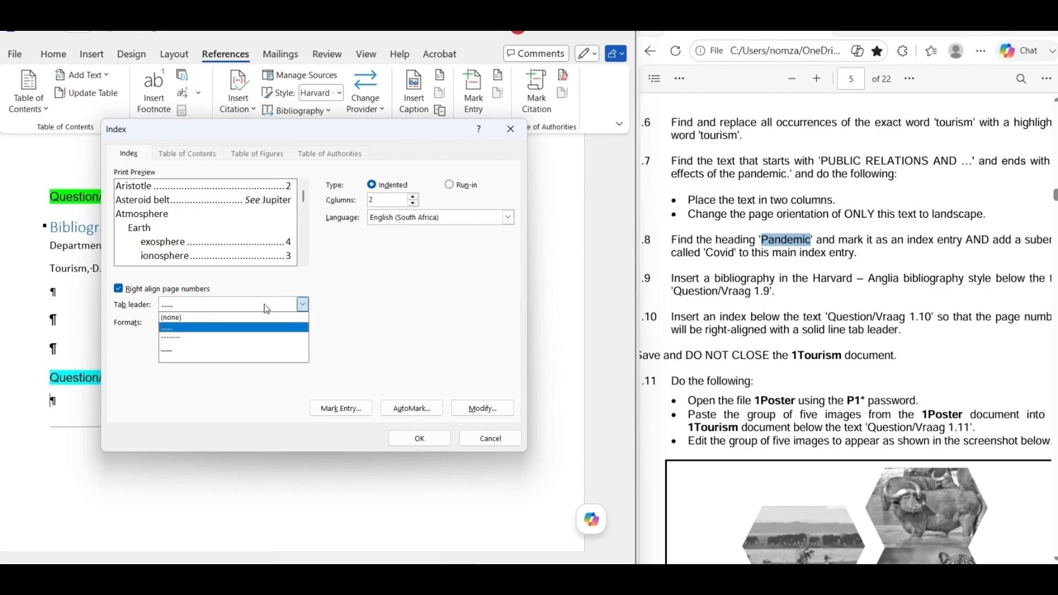
{"action": "left_click", "coordinate": [222, 348]}
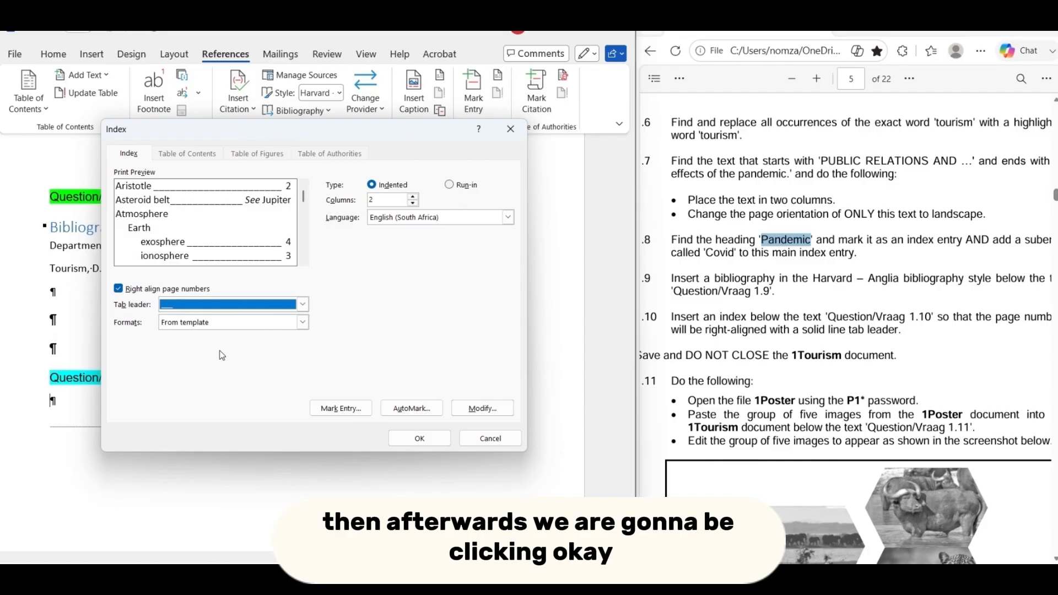
{"action": "left_click", "coordinate": [419, 439]}
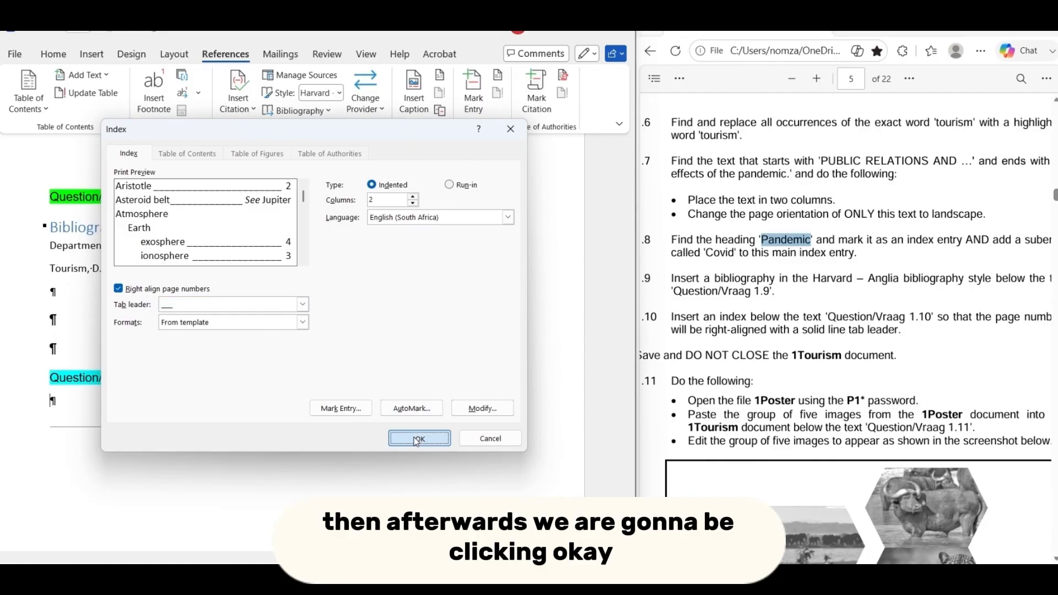